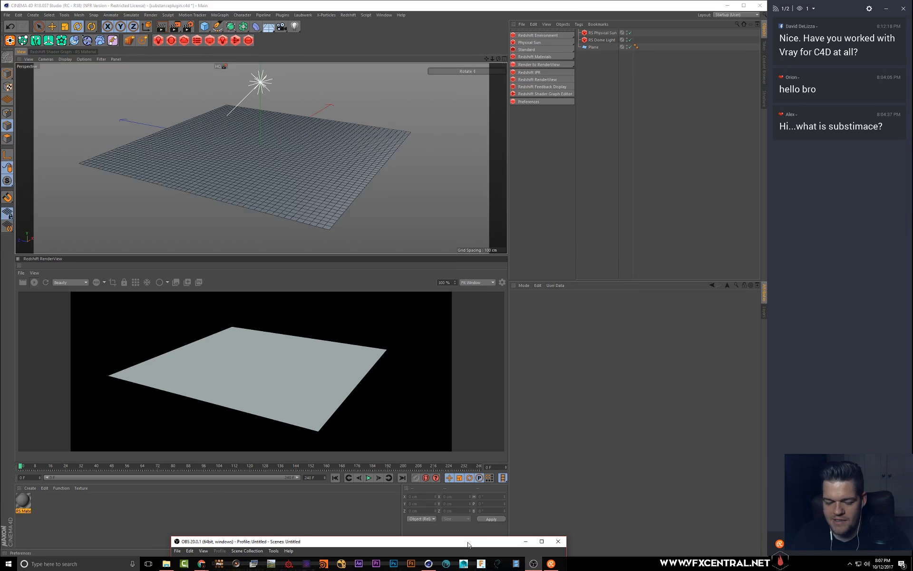
# - Switch to the browser's Substance Source page and close the Mud Wet Step Marks asset preview
pyautogui.click(547, 194)
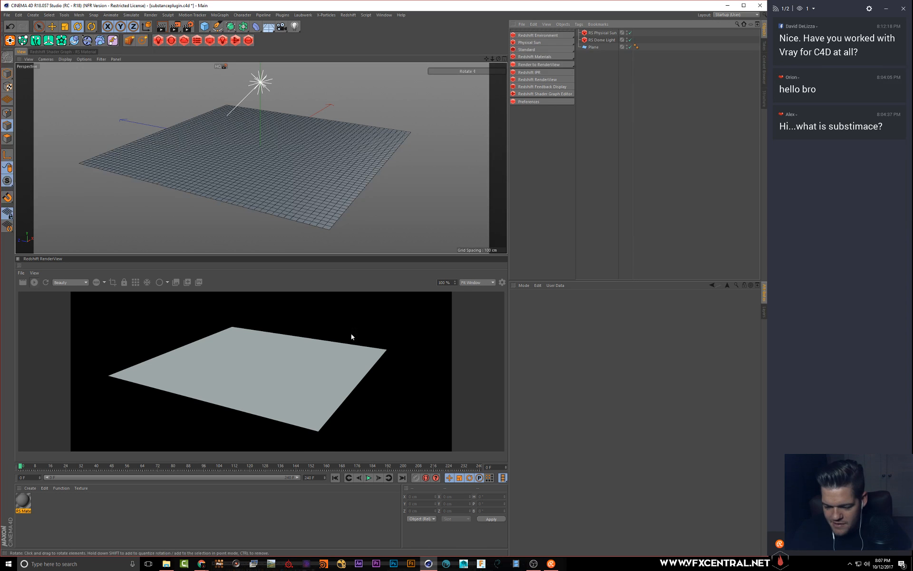
pyautogui.moveTo(202, 565)
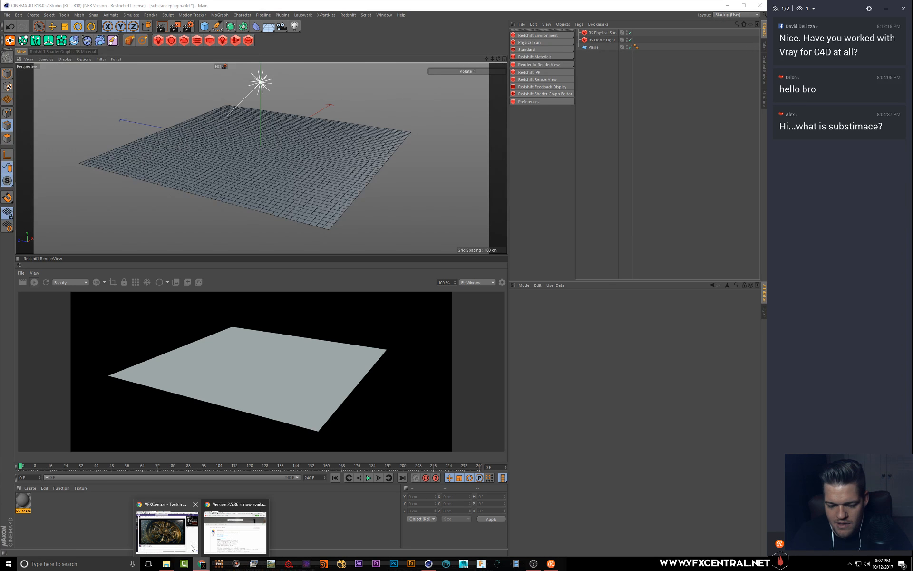
pyautogui.click(227, 510)
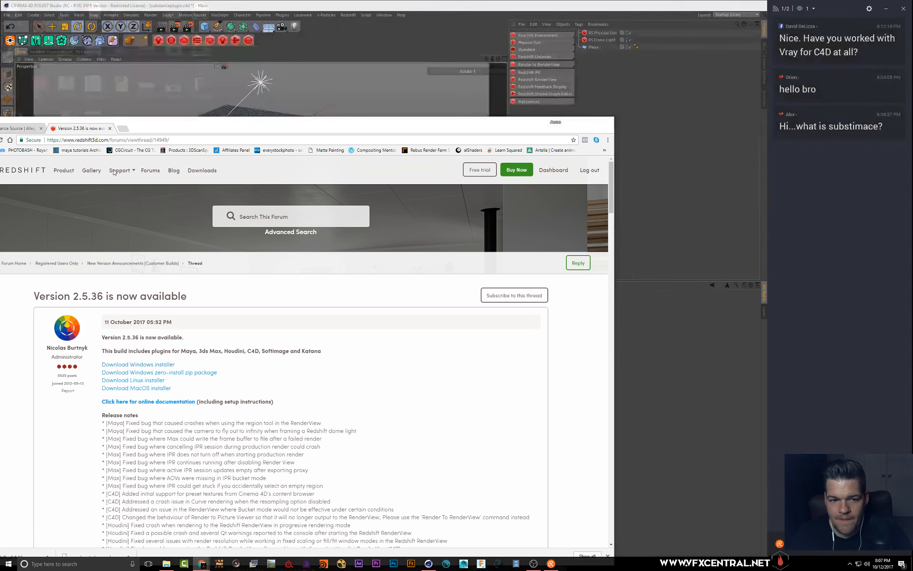
pyautogui.click(19, 128)
pyautogui.moveTo(181, 128); pyautogui.dragTo(330, 27)
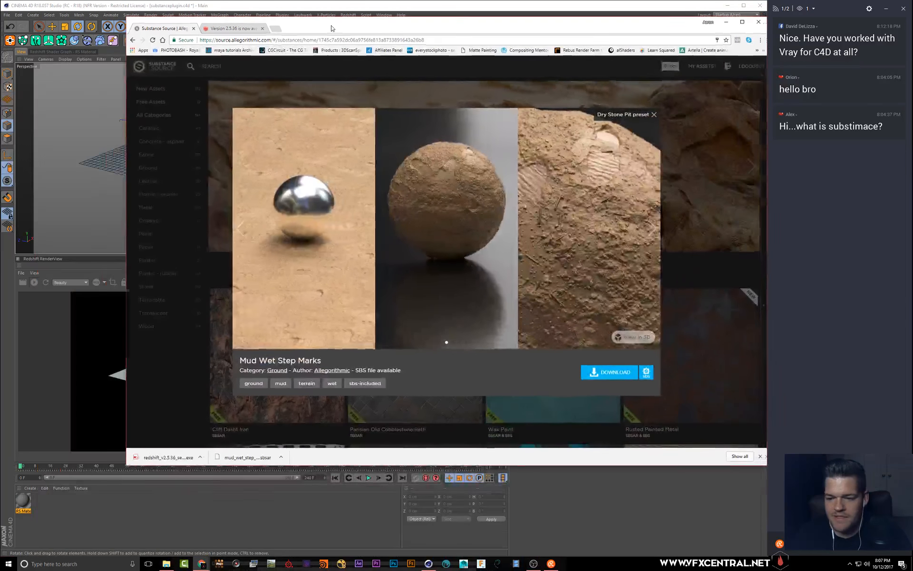
pyautogui.click(450, 77)
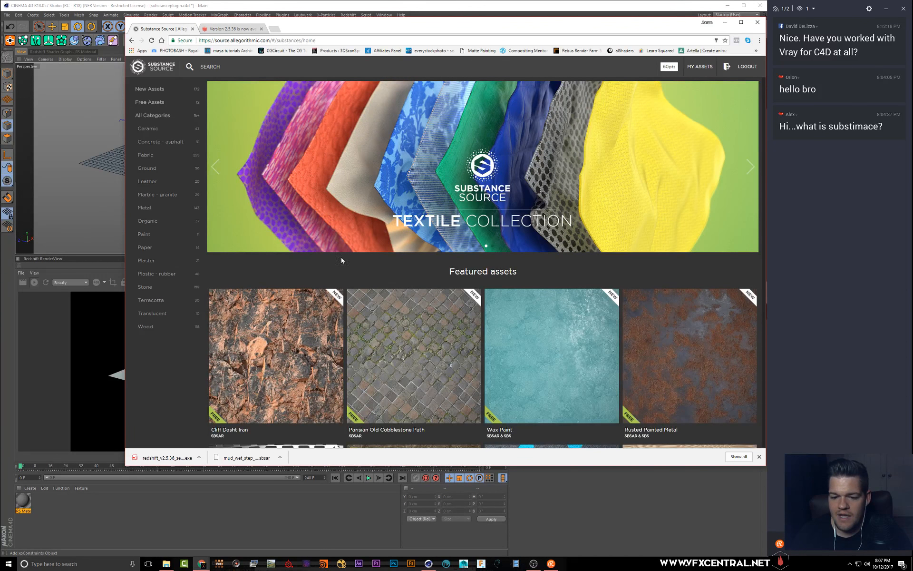
# - Browse the featured materials on Substance Source, then return to Cinema 4D
pyautogui.scroll(-8, 341, 260)
pyautogui.scroll(8, 430, 138)
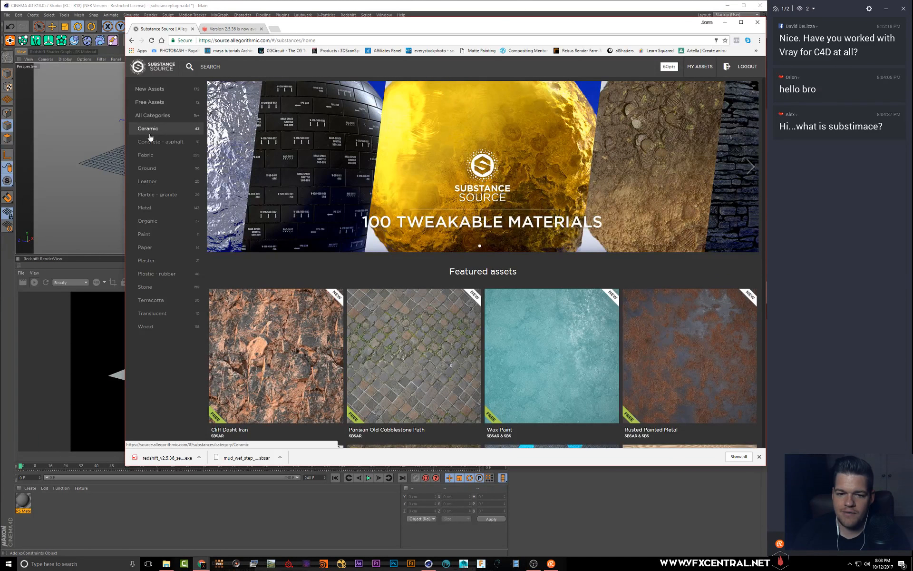
pyautogui.moveTo(380, 28); pyautogui.dragTo(337, 20)
pyautogui.scroll(-6, 328, 309)
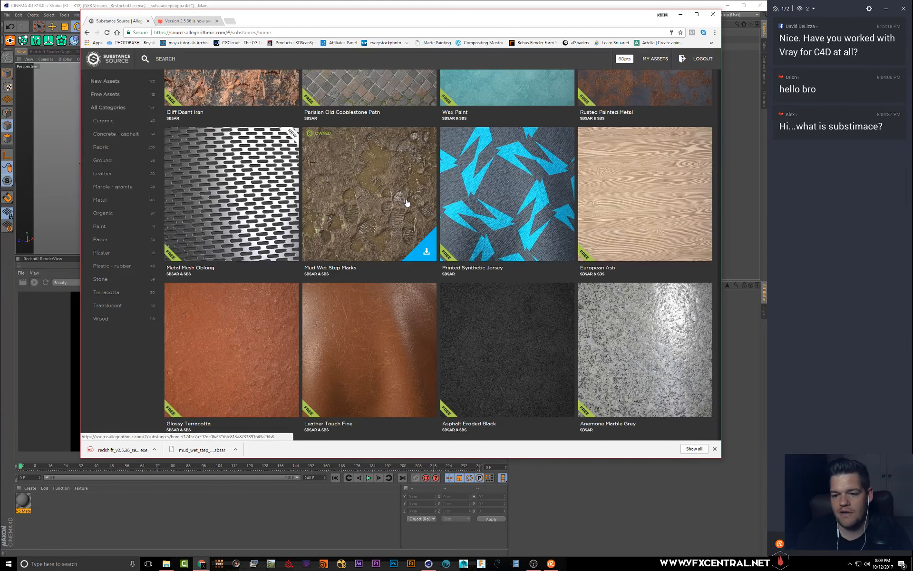
pyautogui.click(681, 15)
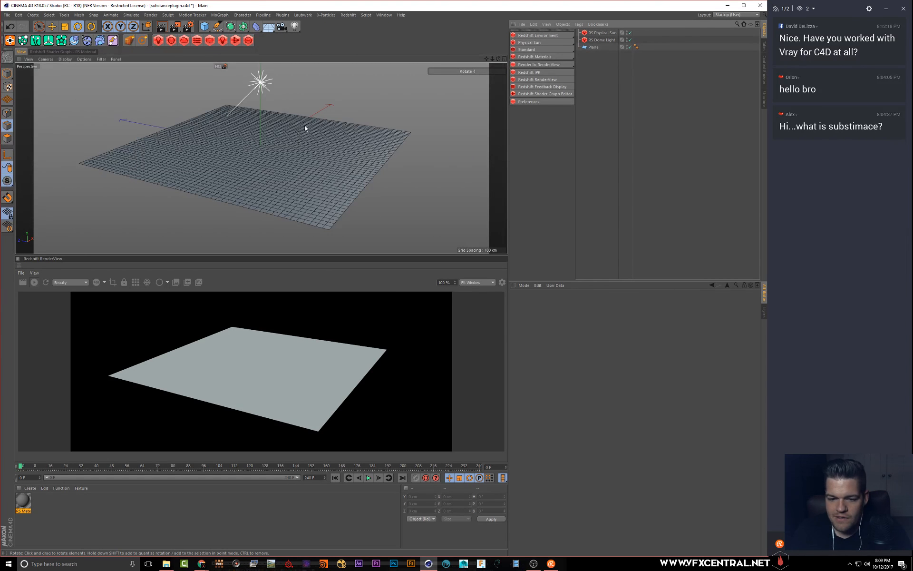
# - Load the substance mud_wet_step_marks.sbsar from the Assets\Substance folder on Storage (D:), without copying it to the project location
pyautogui.keyDown('alt'); pyautogui.moveTo(259, 146); pyautogui.dragTo(282, 119); pyautogui.keyUp('alt')
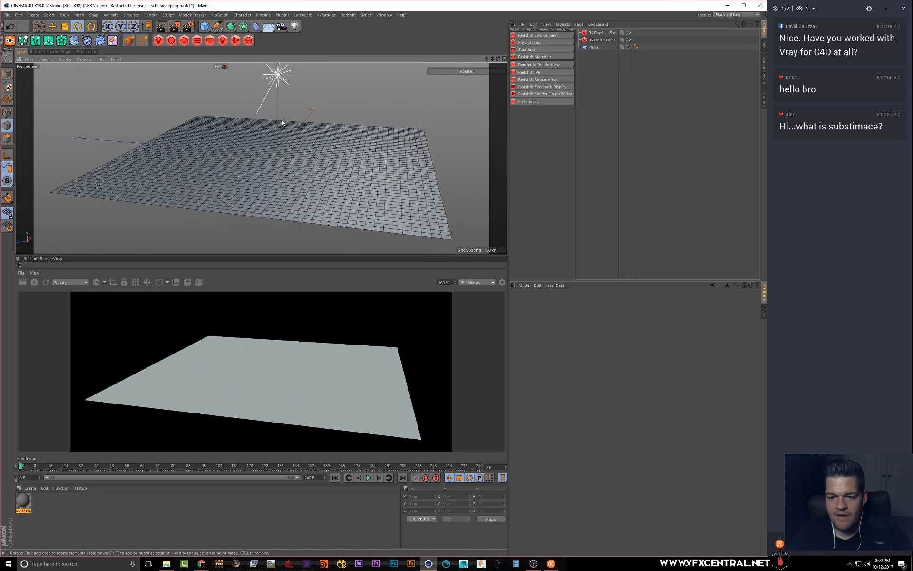
pyautogui.click(263, 15)
pyautogui.moveTo(267, 26)
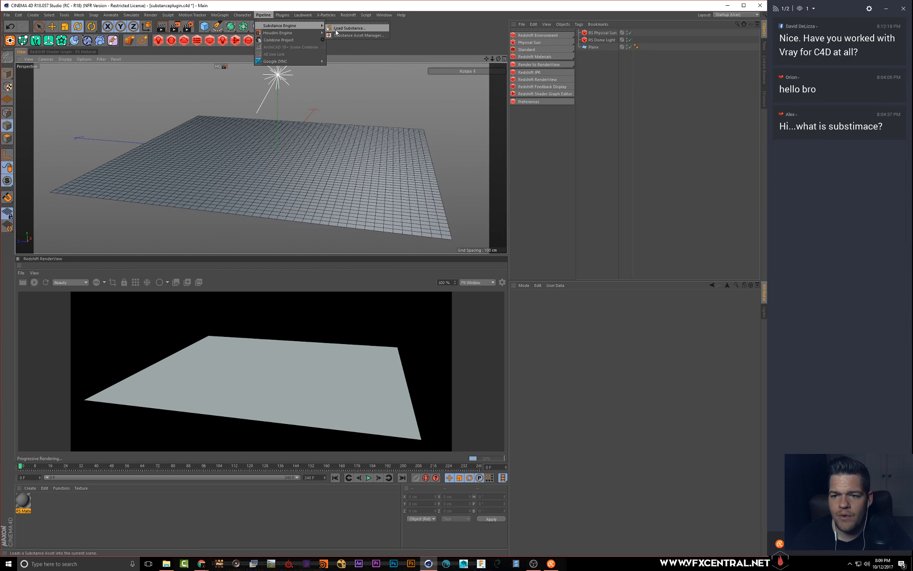
pyautogui.click(350, 31)
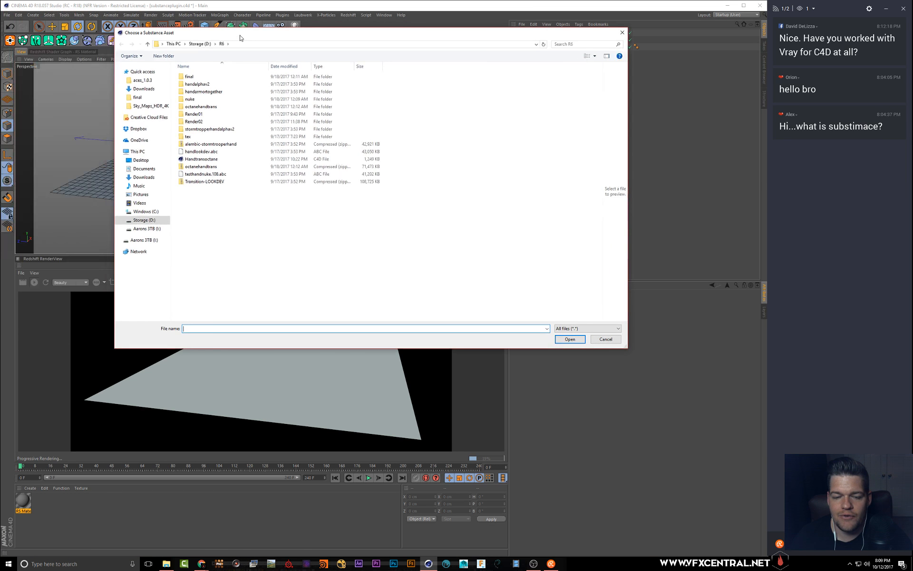
pyautogui.click(198, 43)
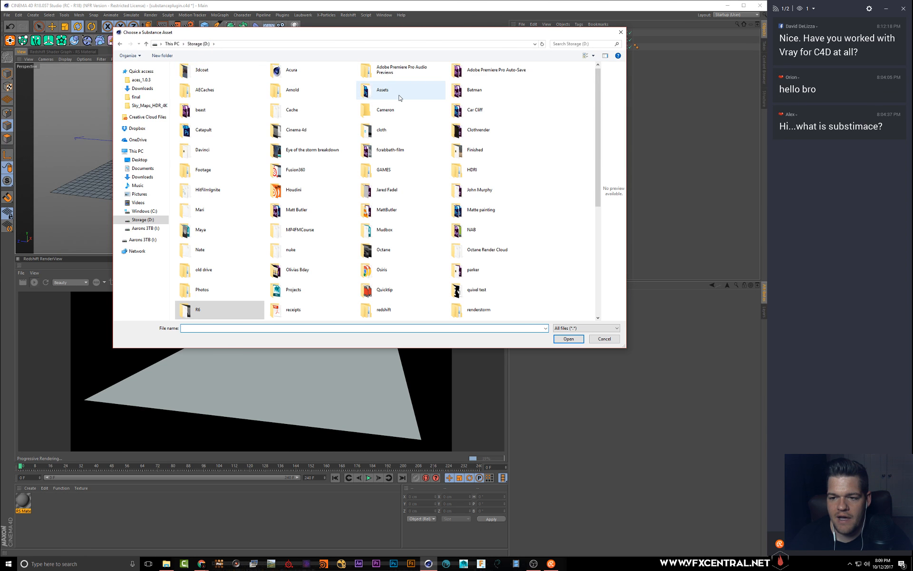
pyautogui.doubleClick(381, 90)
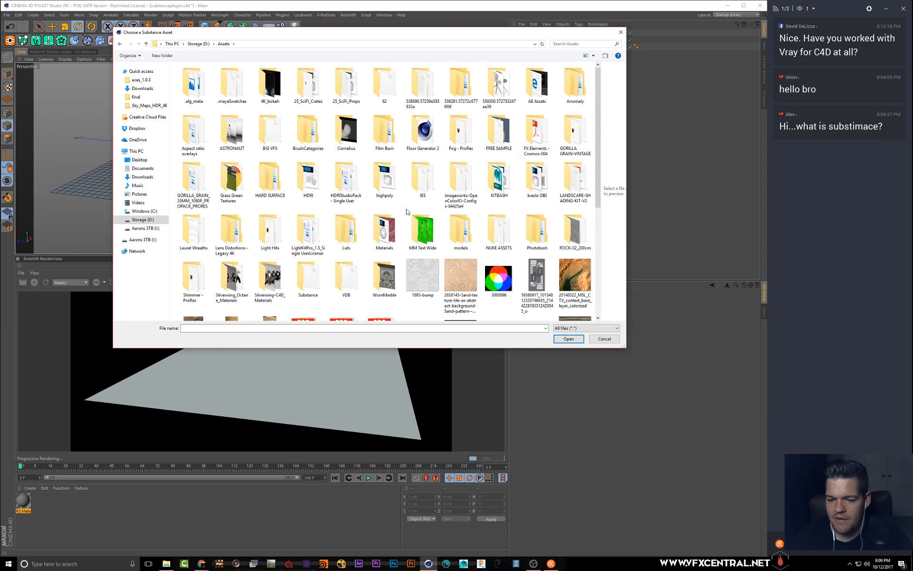
pyautogui.doubleClick(308, 278)
pyautogui.click(222, 78)
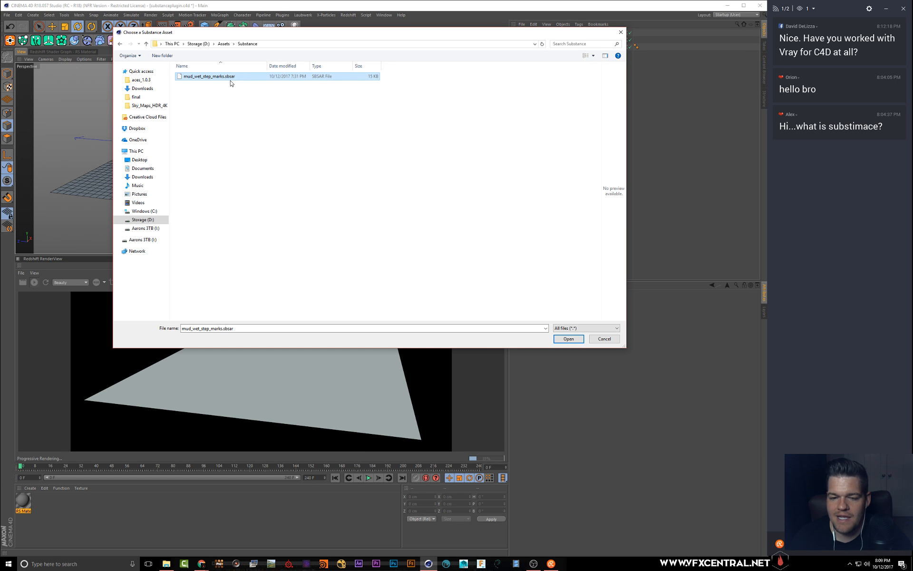
pyautogui.click(568, 339)
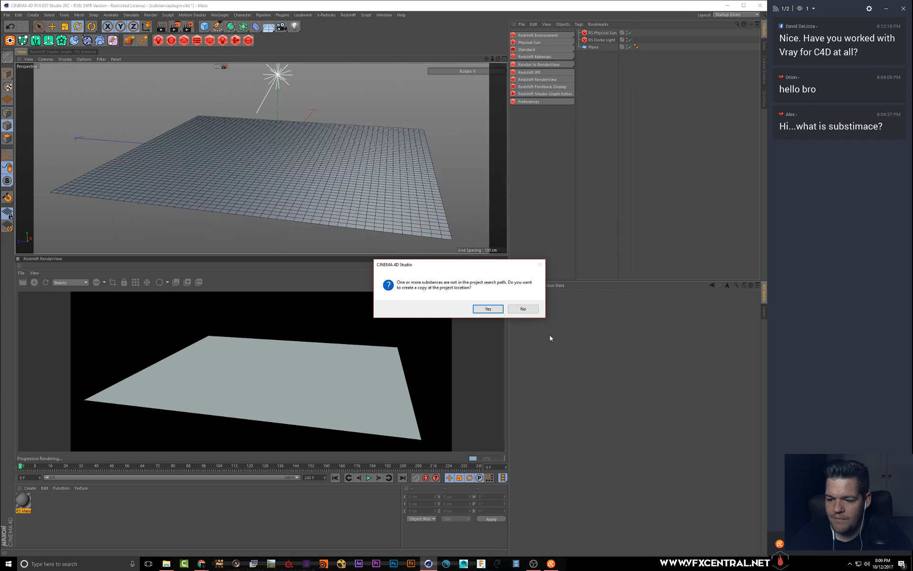
pyautogui.click(523, 307)
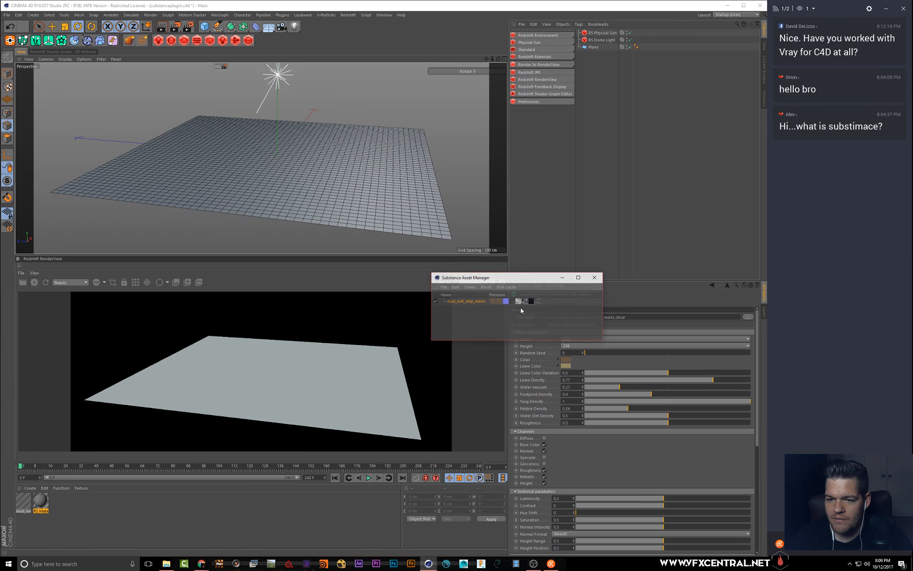
# - Enlarge the attributes area for the substance's parameters and outputs, deselect the asset, and move the Substance Asset Manager aside
pyautogui.moveTo(517, 273); pyautogui.dragTo(325, 121)
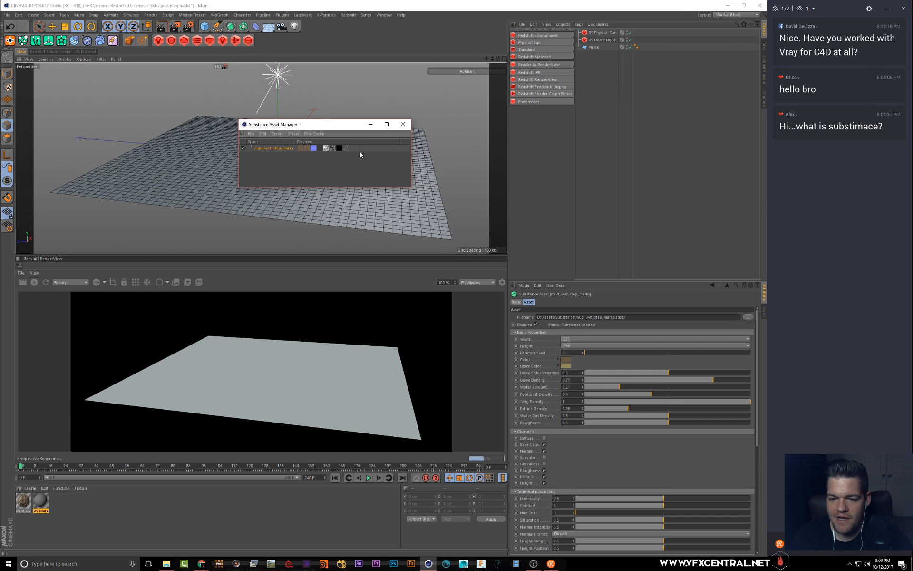
pyautogui.moveTo(574, 282); pyautogui.dragTo(562, 133)
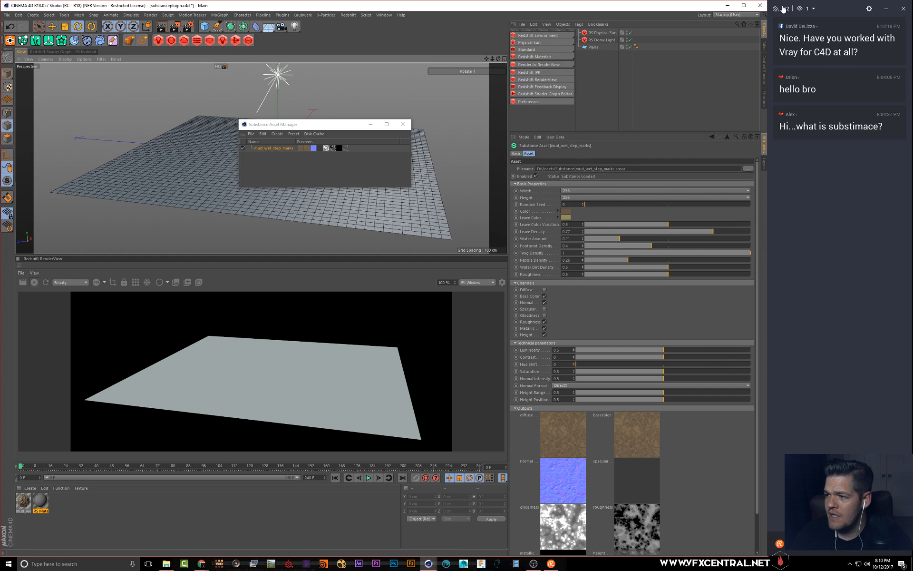
pyautogui.click(809, 10)
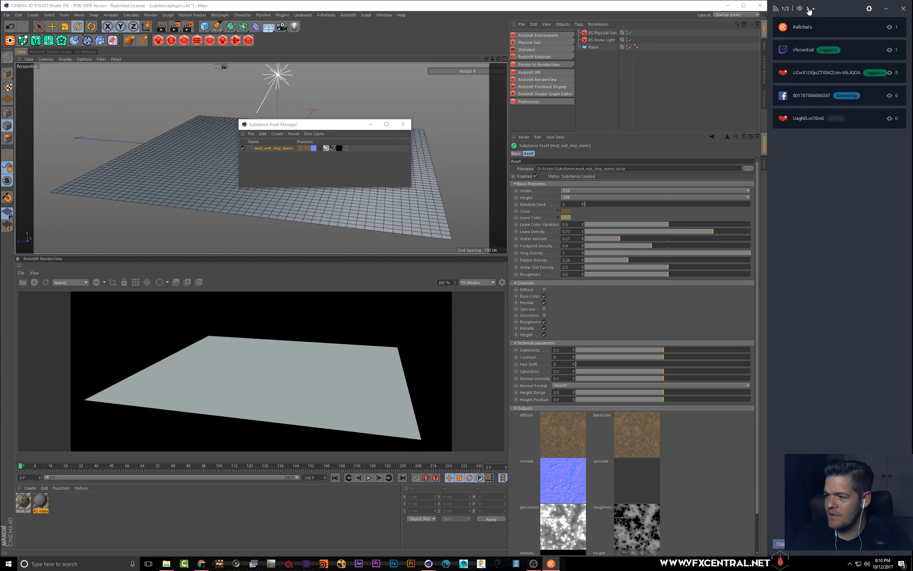
pyautogui.click(809, 9)
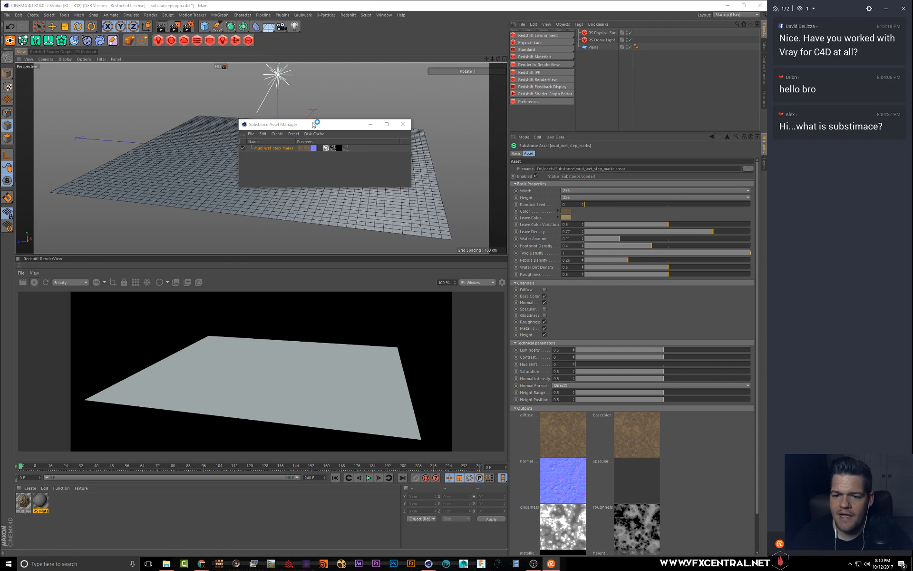
pyautogui.moveTo(310, 128); pyautogui.dragTo(328, 113)
pyautogui.click(269, 150)
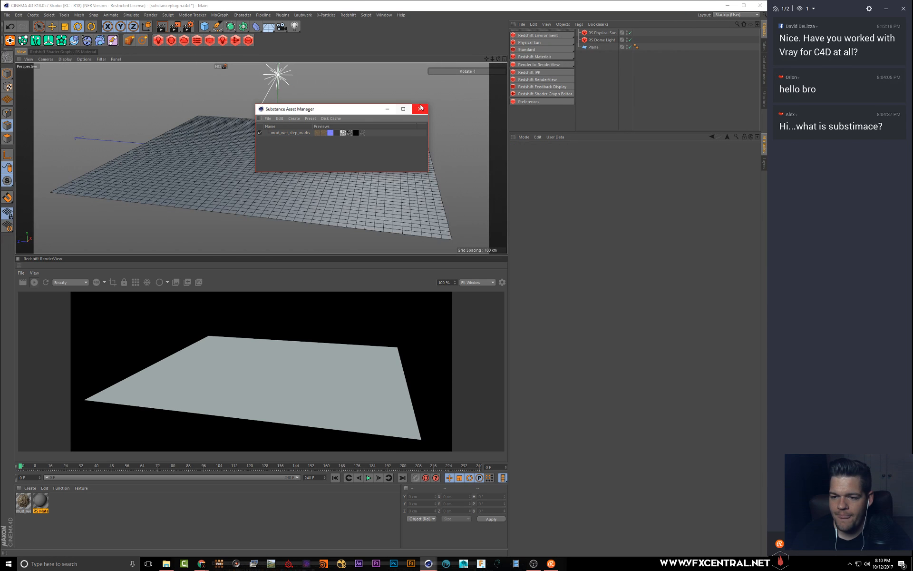
pyautogui.moveTo(335, 113); pyautogui.dragTo(469, 139)
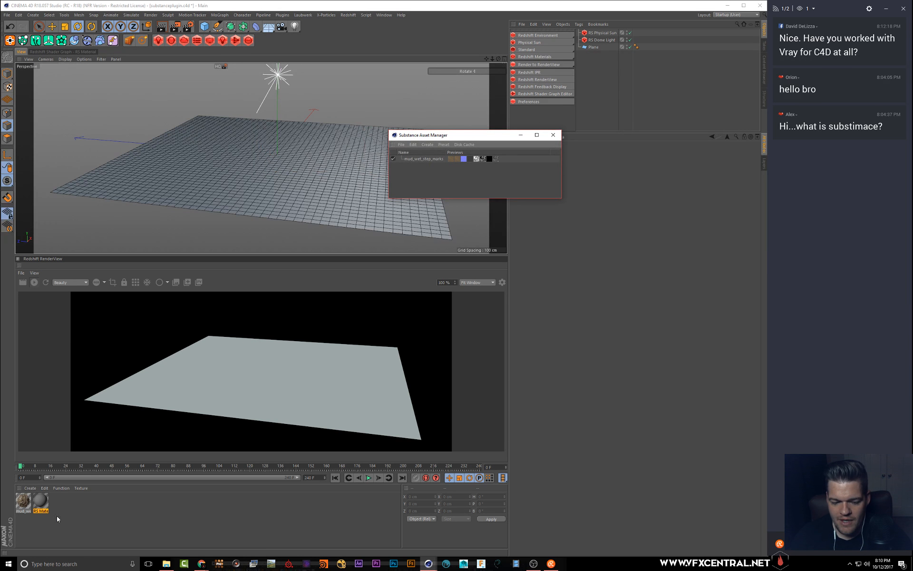
# - Assign the existing RS Material to the plane and check its properties in the Material Editor
pyautogui.click(43, 504)
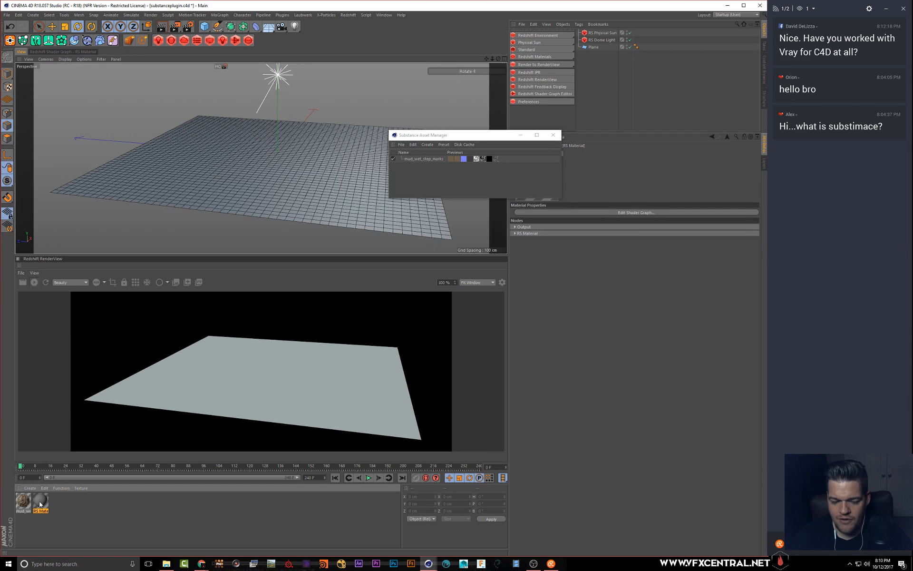
pyautogui.moveTo(40, 505); pyautogui.dragTo(233, 201)
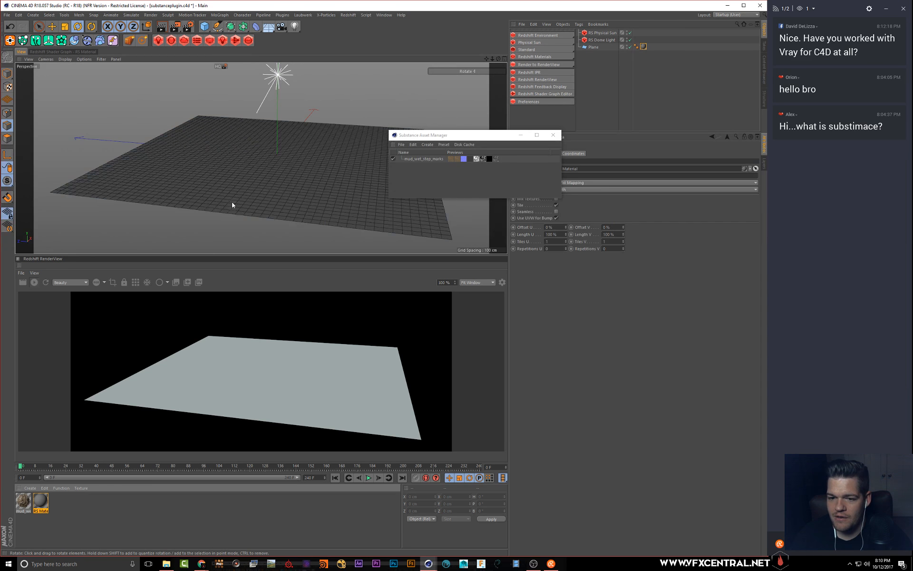
pyautogui.doubleClick(41, 503)
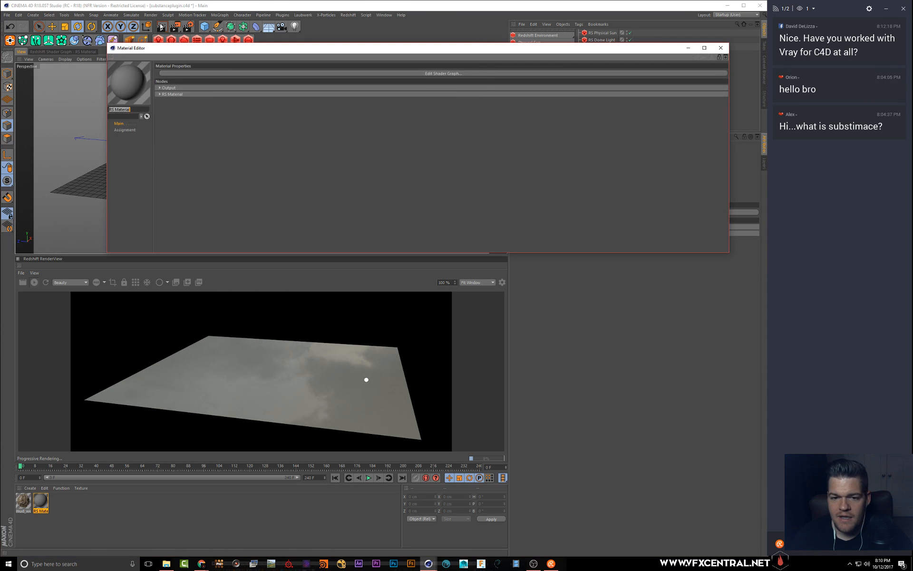
pyautogui.click(725, 49)
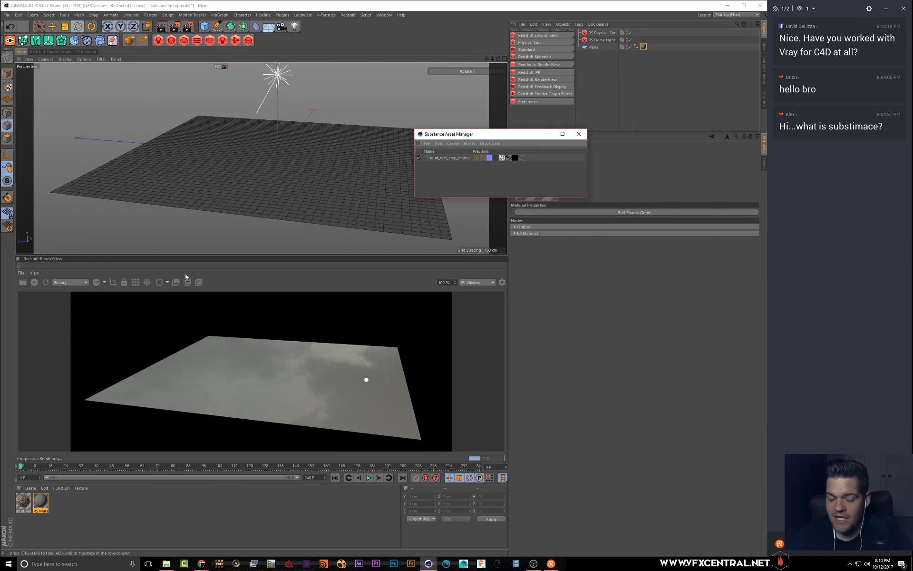
# - Delete the plane's RS Material texture tag and the RS Material itself
pyautogui.click(40, 502)
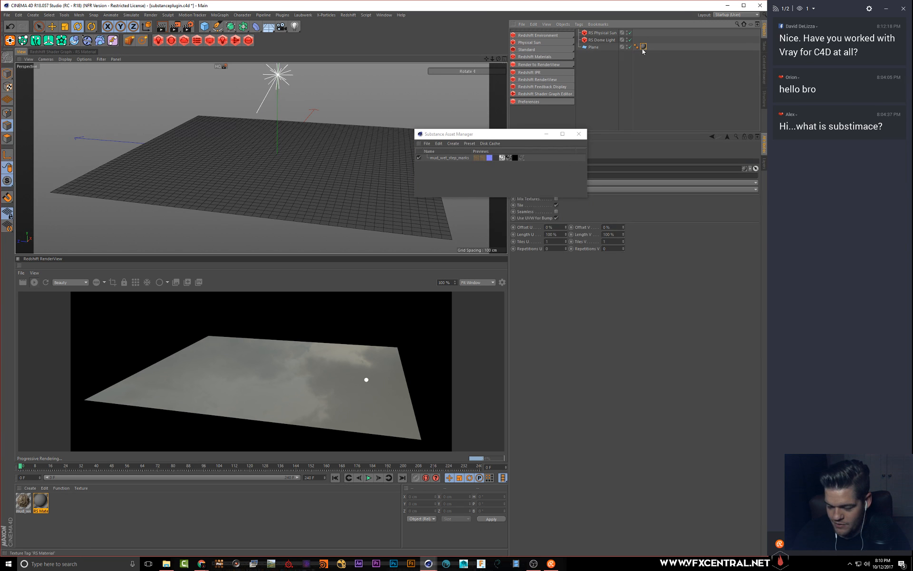
pyautogui.press('Delete')
pyautogui.click(37, 502)
pyautogui.press('Delete')
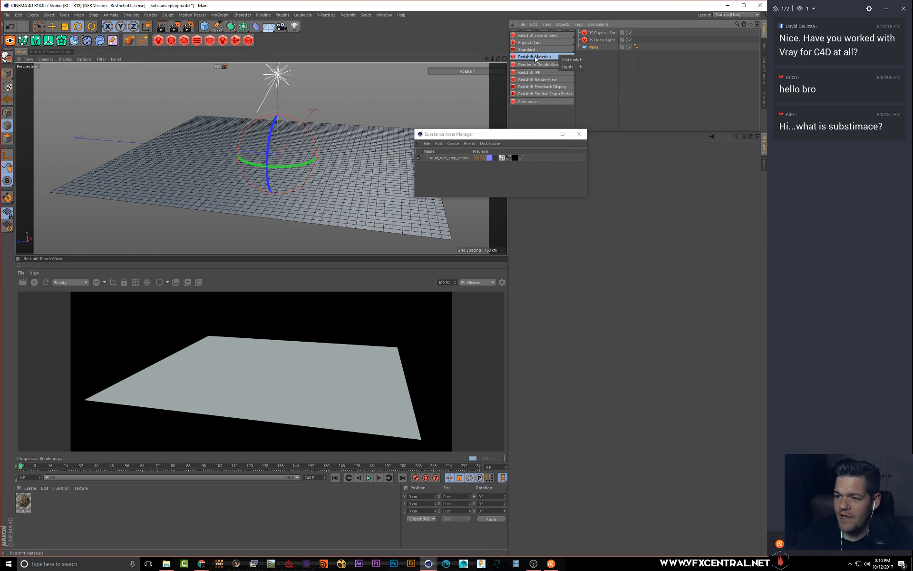
# - Create a Redshift C4D Shader material and open its node network in the Redshift Shader Graph
pyautogui.moveTo(545, 58)
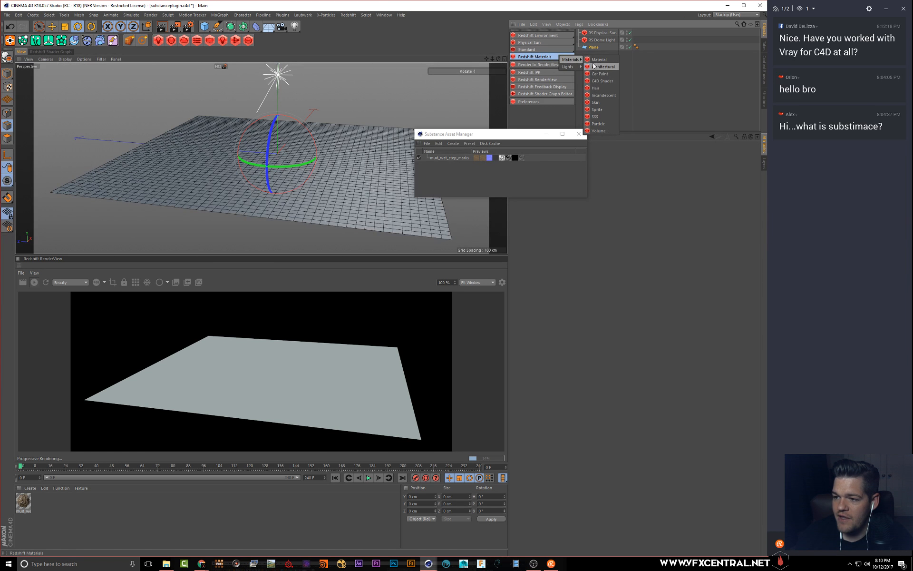
pyautogui.click(602, 81)
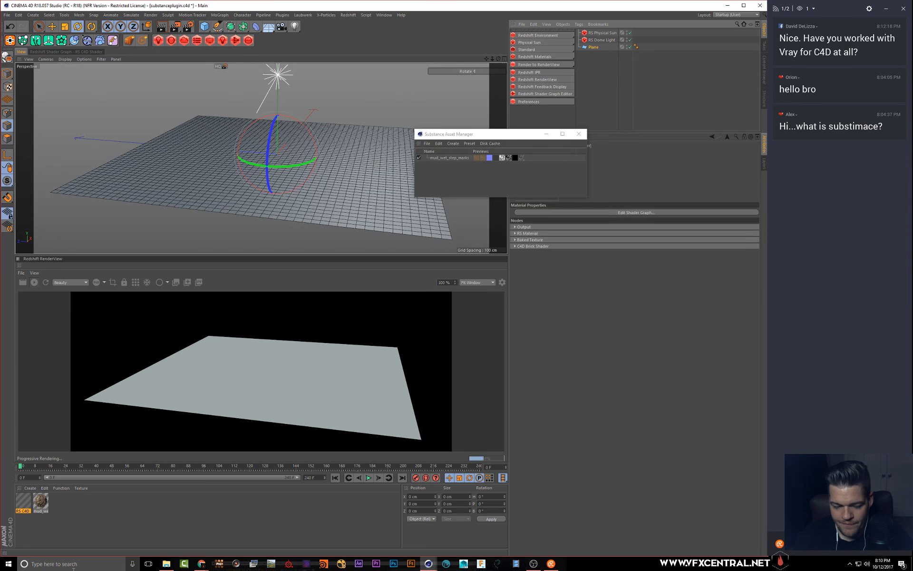
pyautogui.click(67, 51)
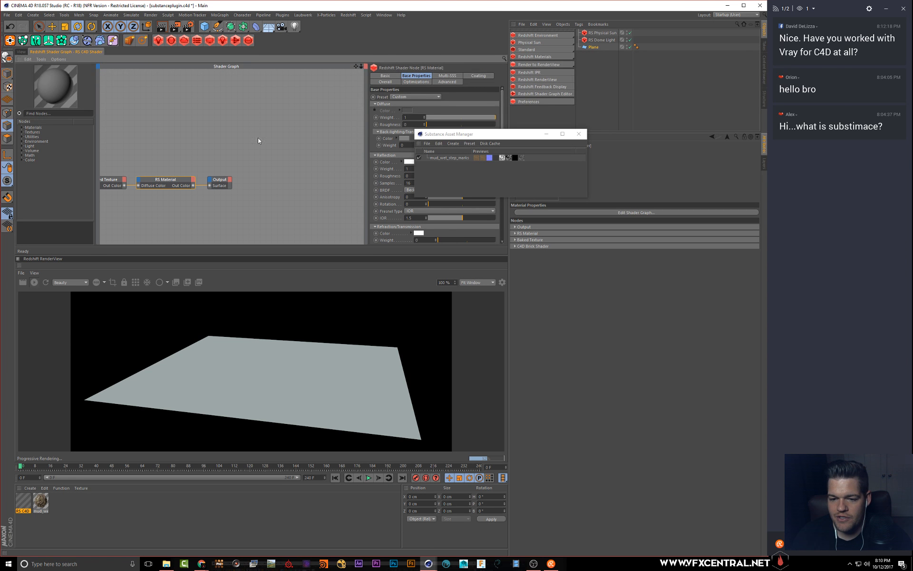
pyautogui.keyDown('alt'); pyautogui.moveTo(178, 112); pyautogui.dragTo(274, 94, button='middle'); pyautogui.keyUp('alt')
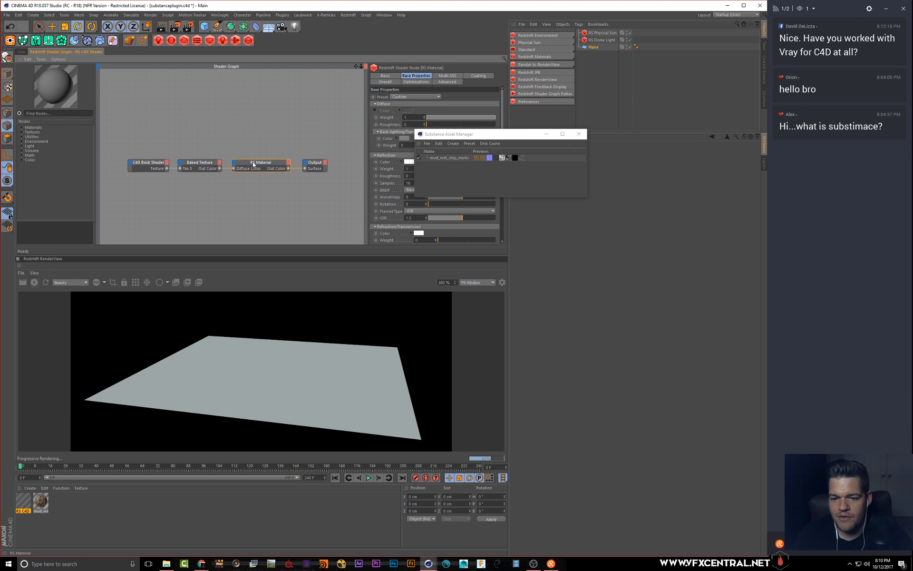
# - Inspect the C4D Brick Shader, Baked Texture and RS Material nodes, moving the Substance Asset Manager clear of their properties
pyautogui.click(144, 165)
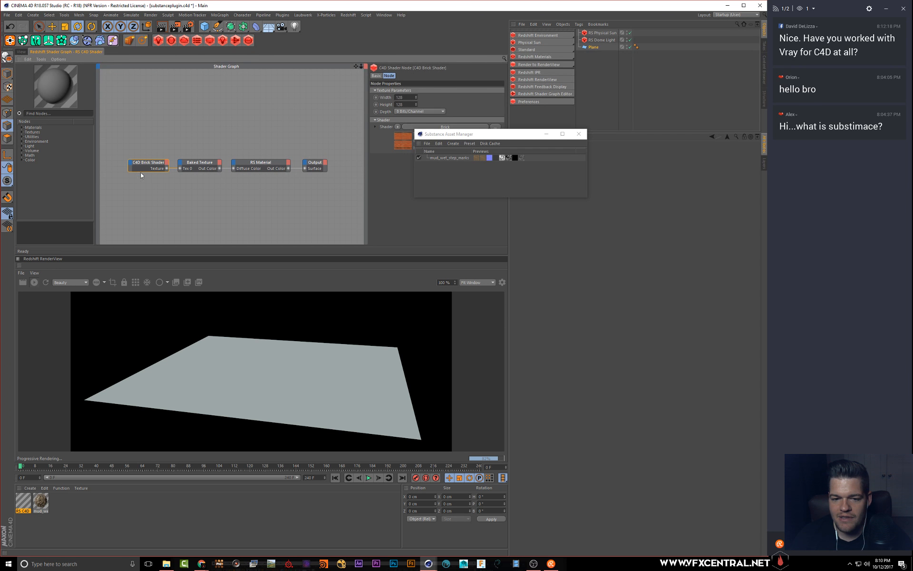
pyautogui.click(207, 161)
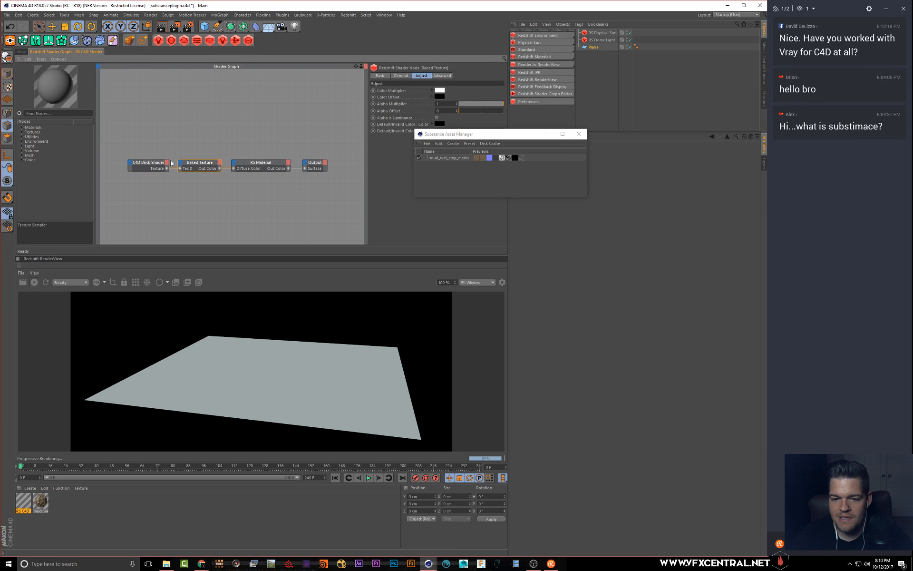
pyautogui.click(260, 165)
pyautogui.moveTo(461, 139); pyautogui.dragTo(584, 194)
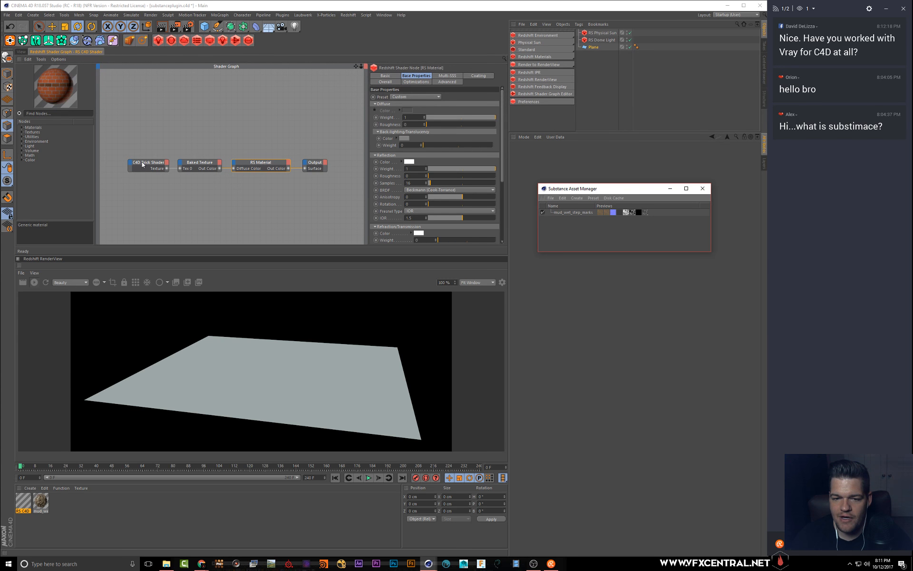
# - Assign the RS C4D Shader material to the plane in the viewport and stop the progressive render in Redshift RenderView
pyautogui.click(21, 52)
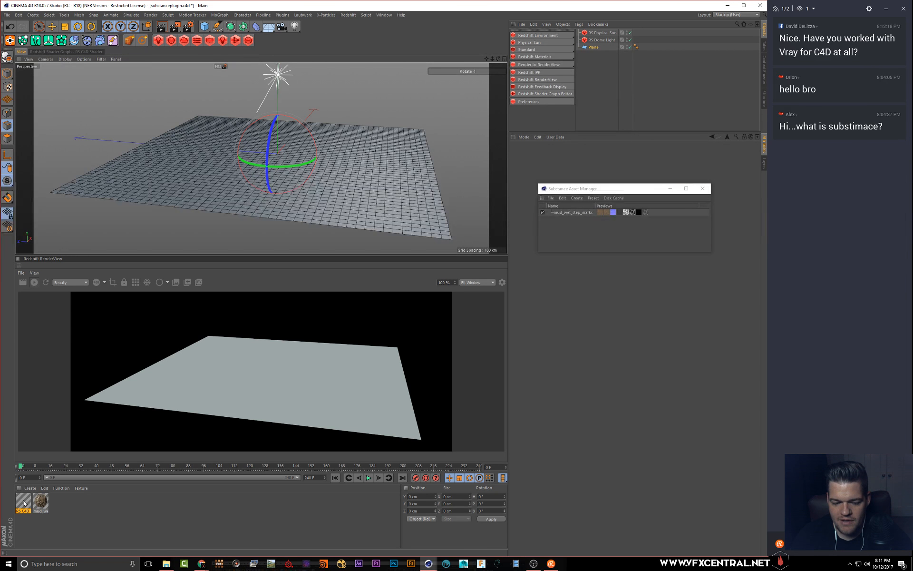
pyautogui.moveTo(196, 193); pyautogui.dragTo(195, 191)
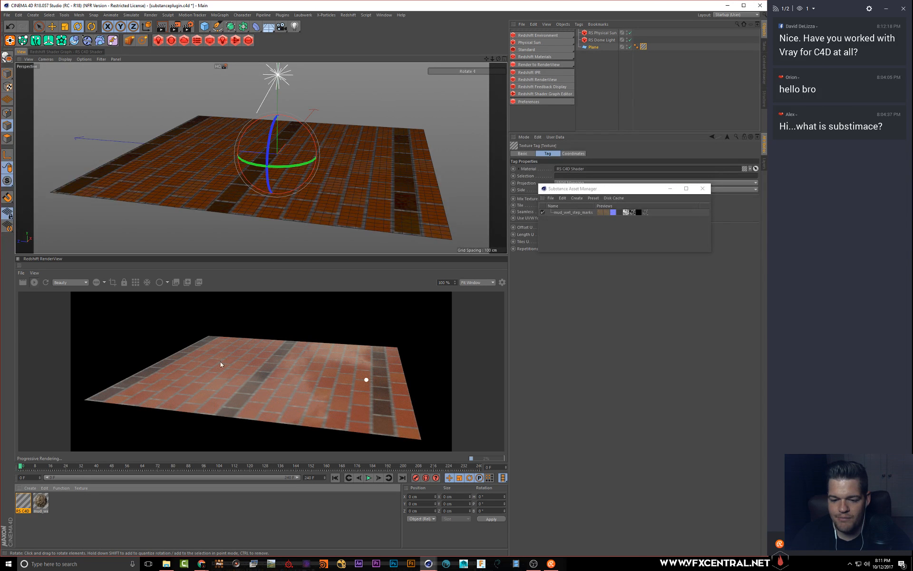
pyautogui.click(36, 284)
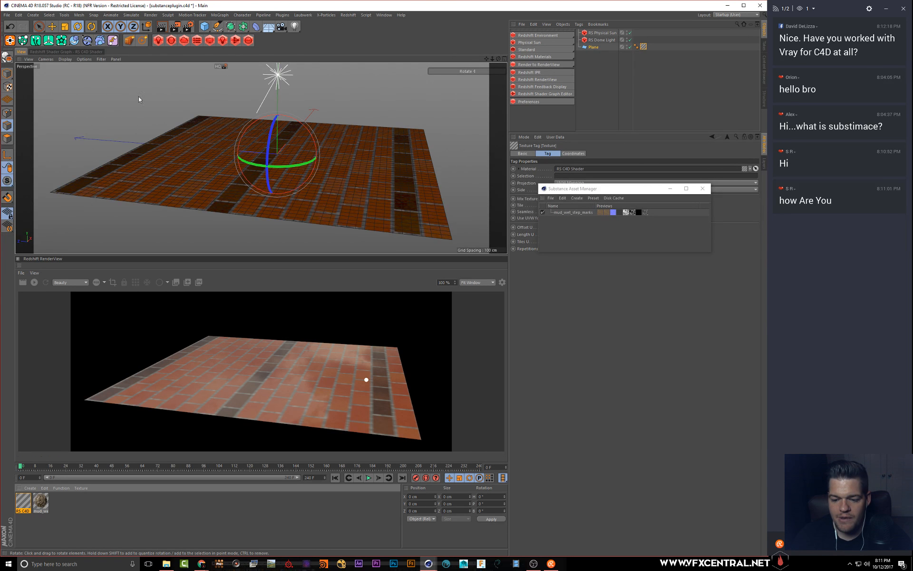
# - Return to the RS C4D Shader's node graph and examine the C4D Brick Shader node, keeping the Substance Asset Manager clear of its properties
pyautogui.click(54, 51)
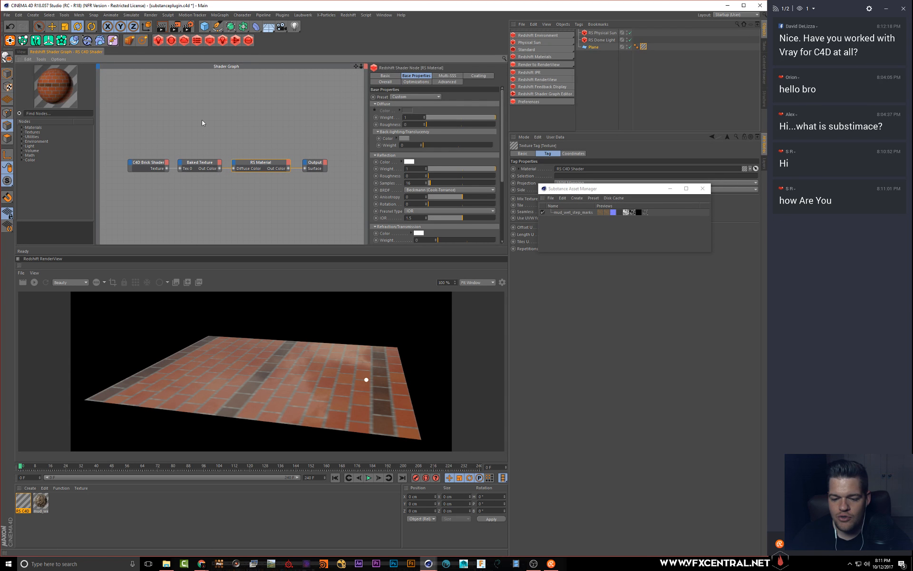
pyautogui.moveTo(574, 184); pyautogui.dragTo(542, 305)
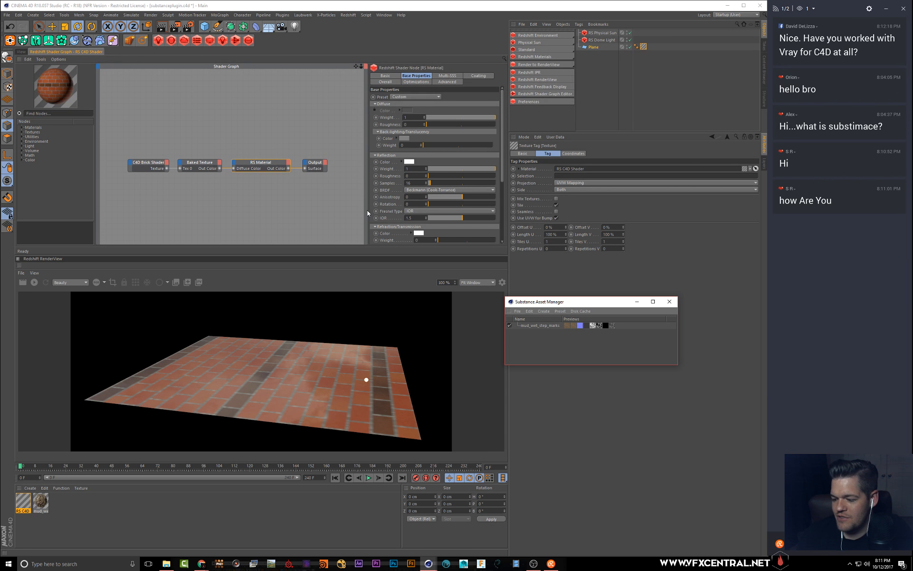
pyautogui.click(151, 165)
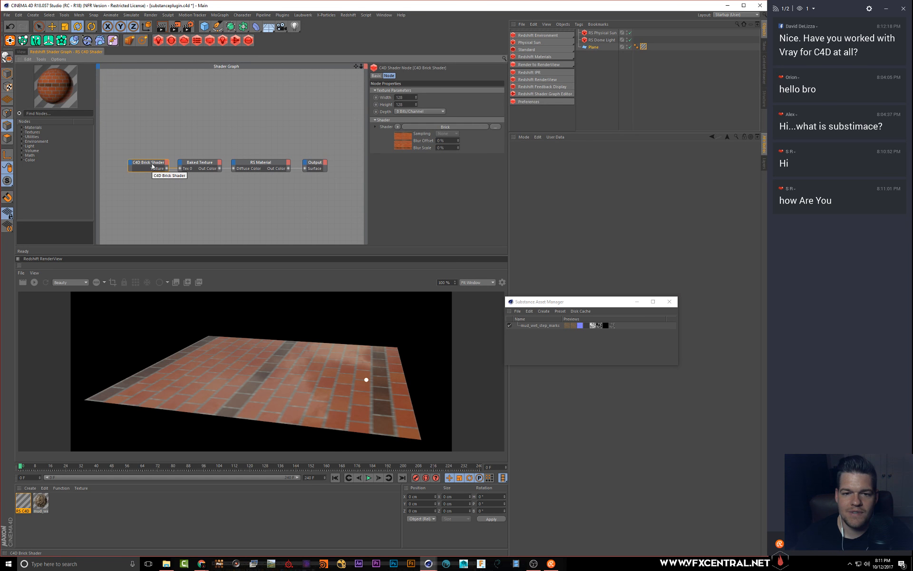
pyautogui.moveTo(554, 307); pyautogui.dragTo(445, 178)
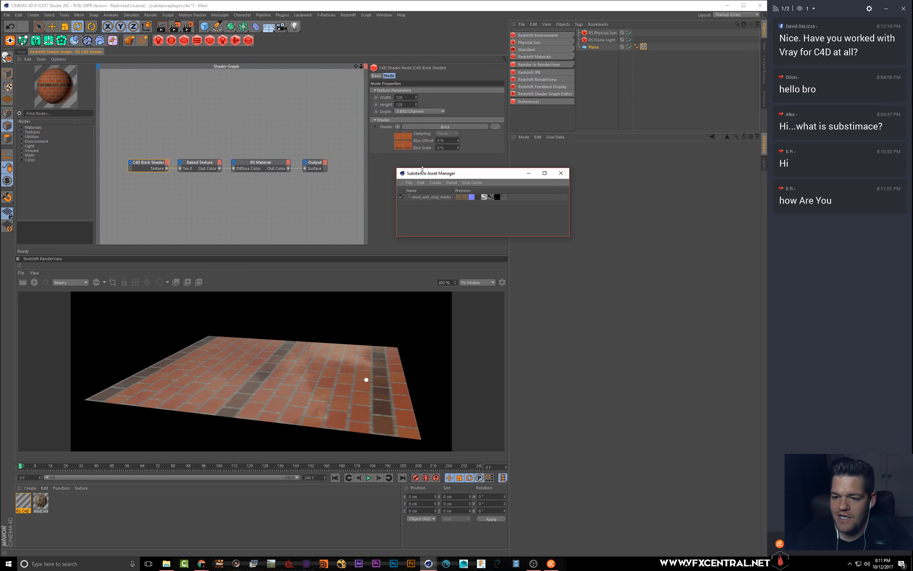
pyautogui.moveTo(421, 176); pyautogui.dragTo(540, 205)
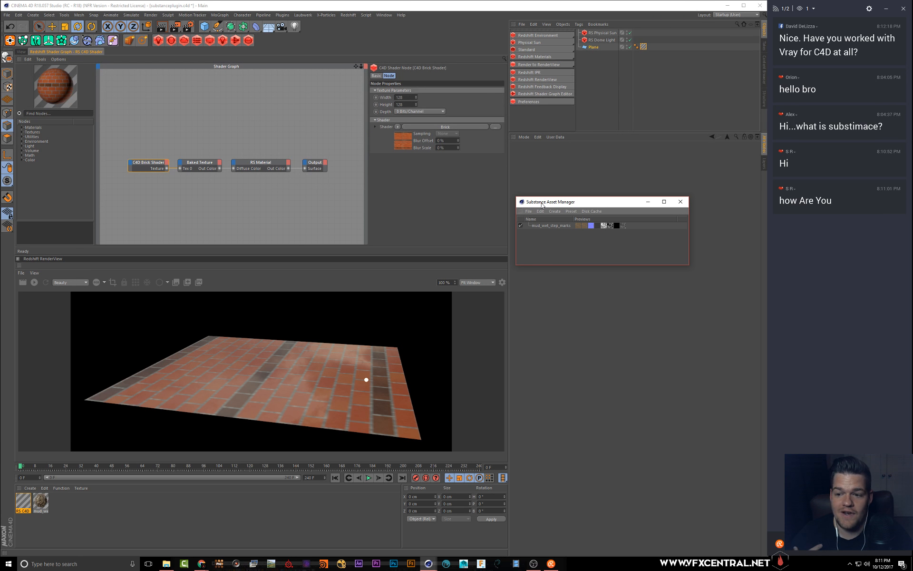
pyautogui.click(108, 144)
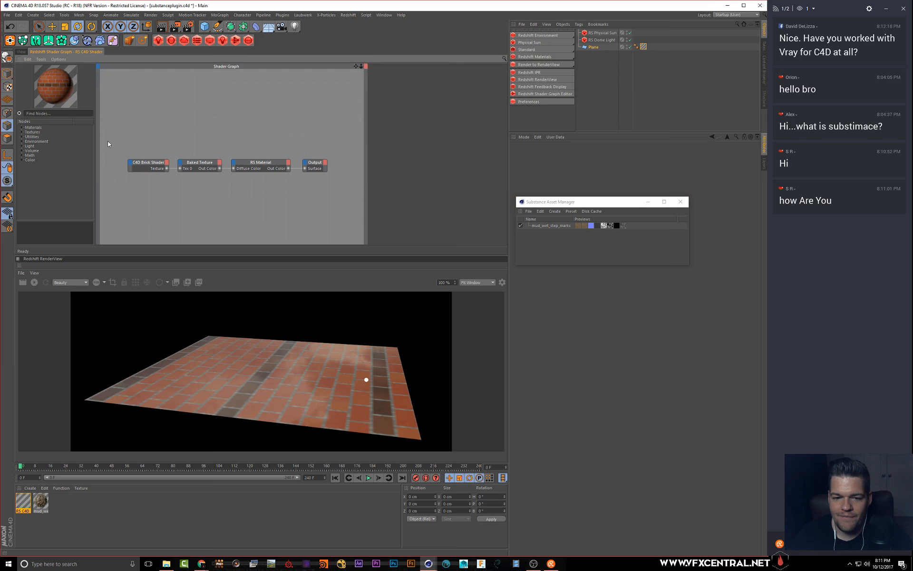
# - Replace the brick texture in the C4D Brick Shader node with a Substance Shader
pyautogui.click(145, 160)
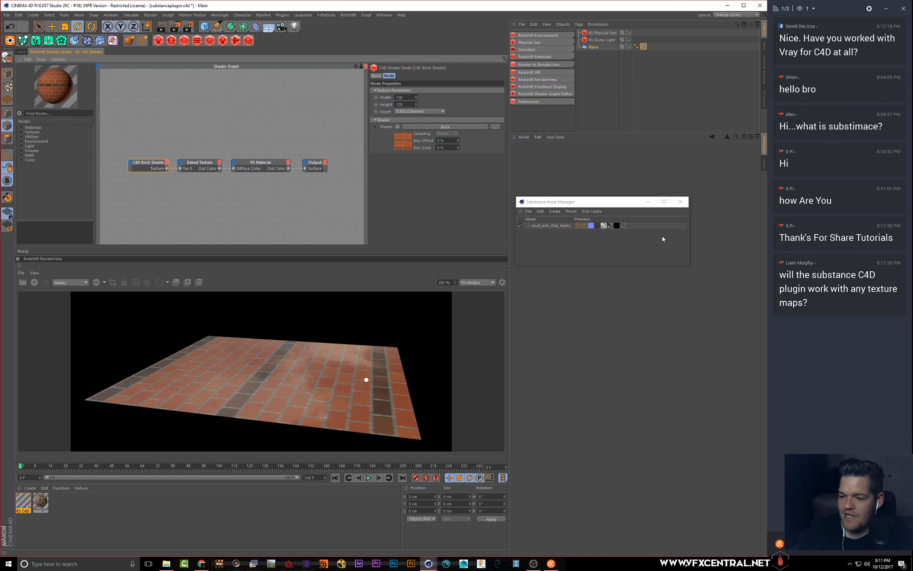
pyautogui.click(397, 127)
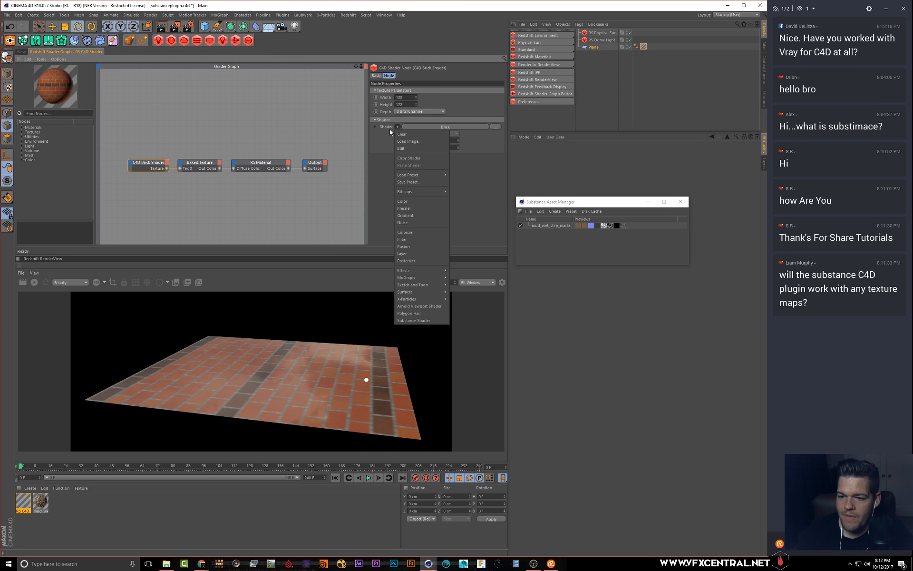
pyautogui.click(391, 132)
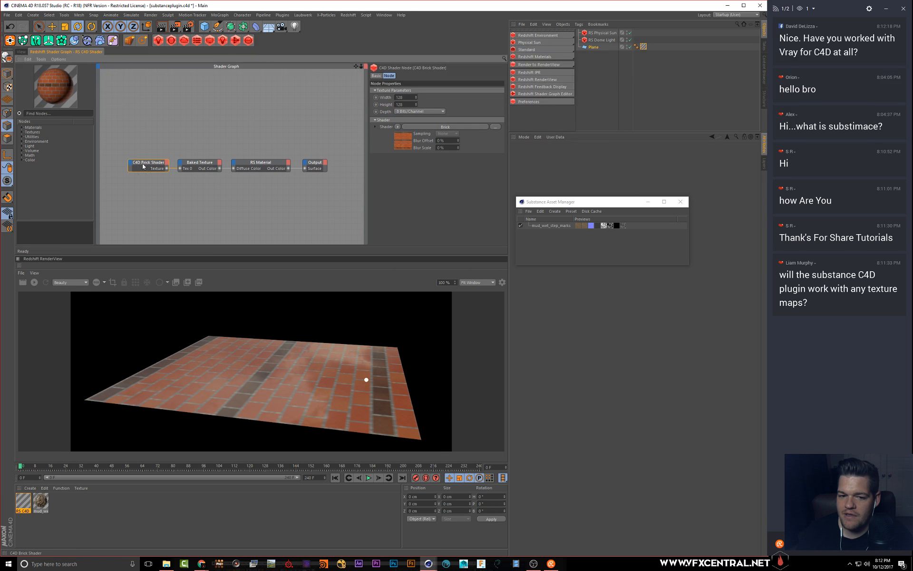
pyautogui.click(398, 126)
pyautogui.moveTo(416, 302)
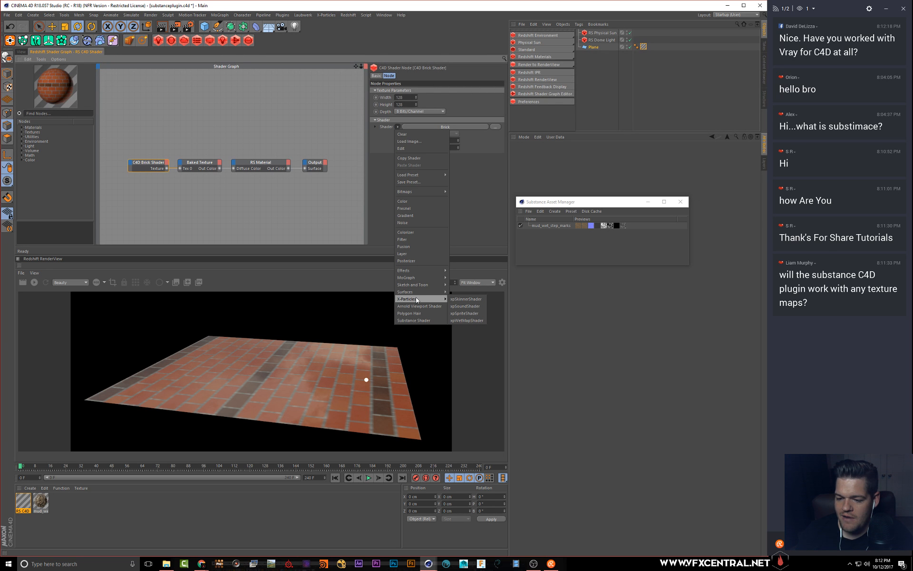
pyautogui.click(415, 319)
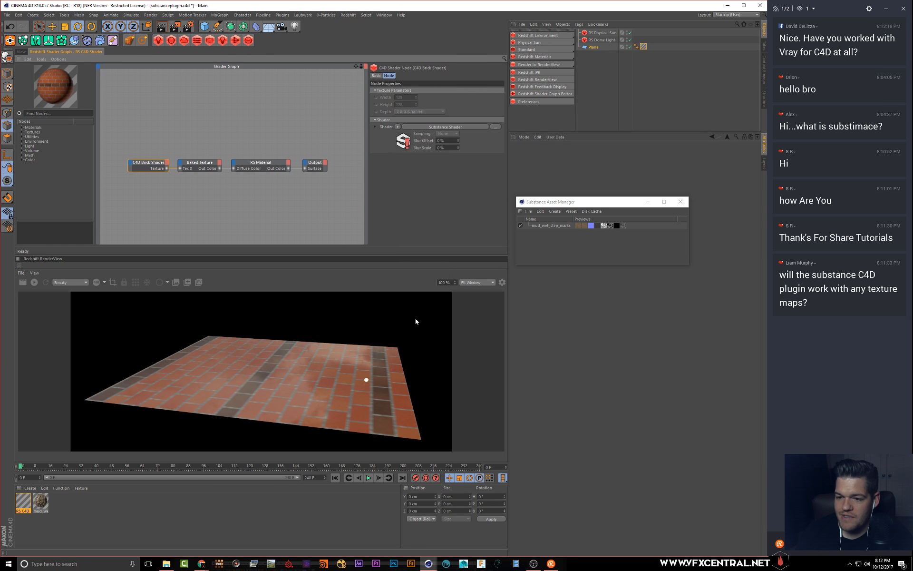
# - Assign the mud_wet_step_marks asset to the Substance Shader's Asset property and close the Substance Asset Manager
pyautogui.click(417, 127)
pyautogui.moveTo(553, 203); pyautogui.dragTo(567, 251)
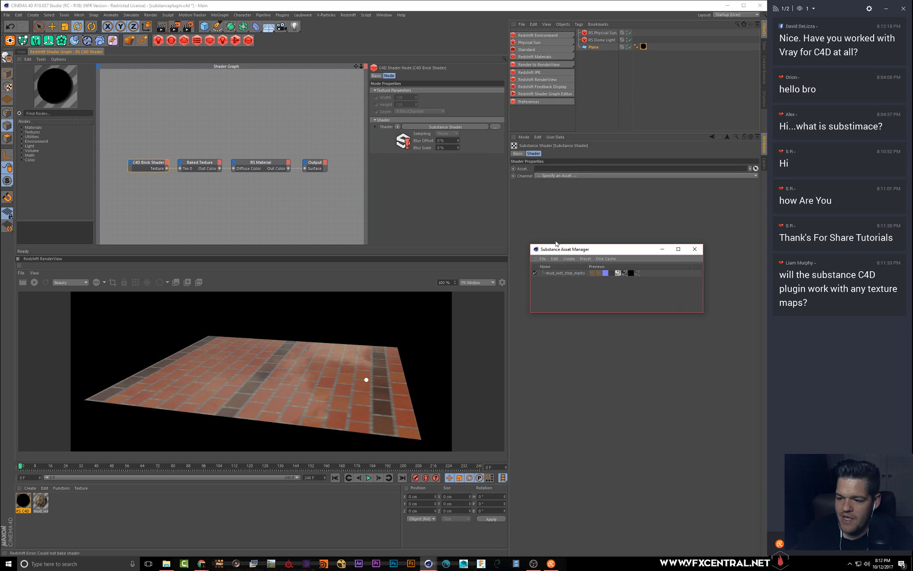
pyautogui.click(555, 273)
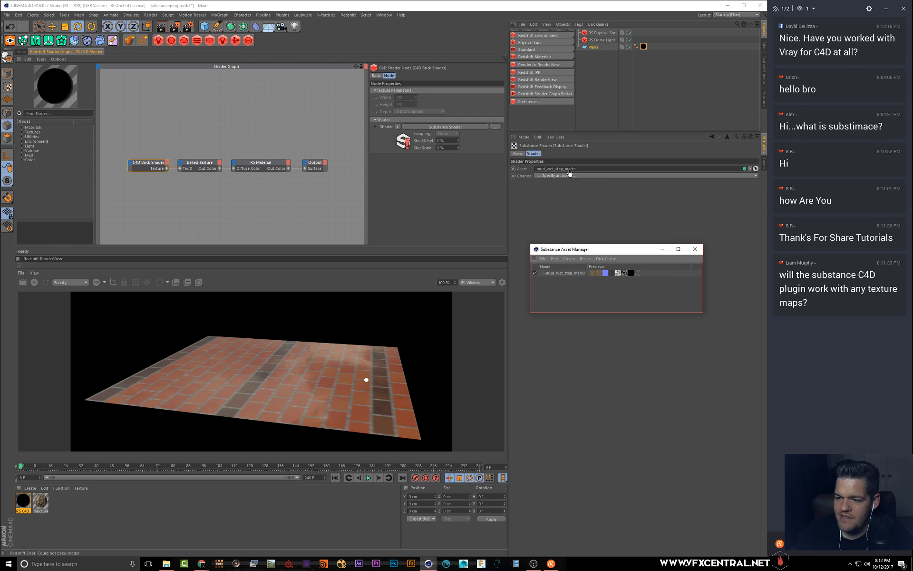
pyautogui.click(694, 250)
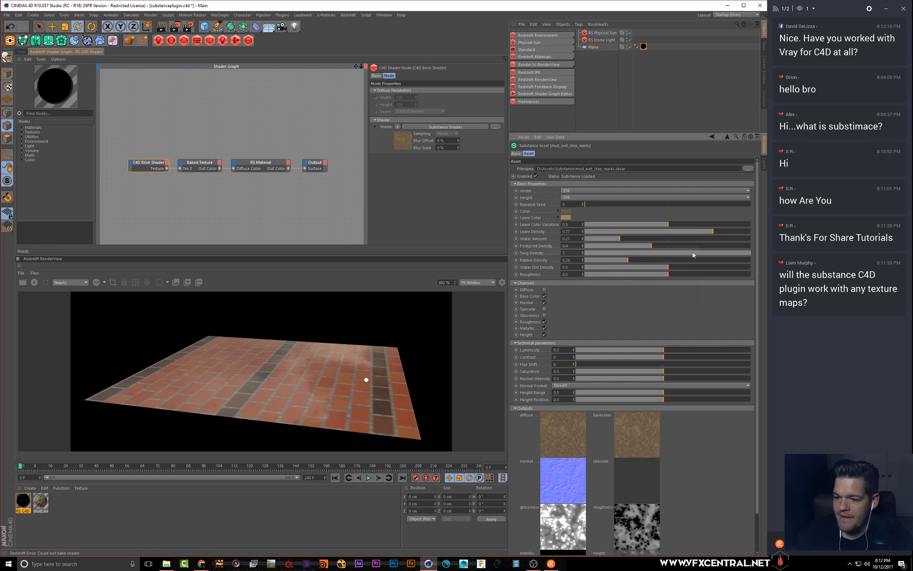
pyautogui.click(418, 127)
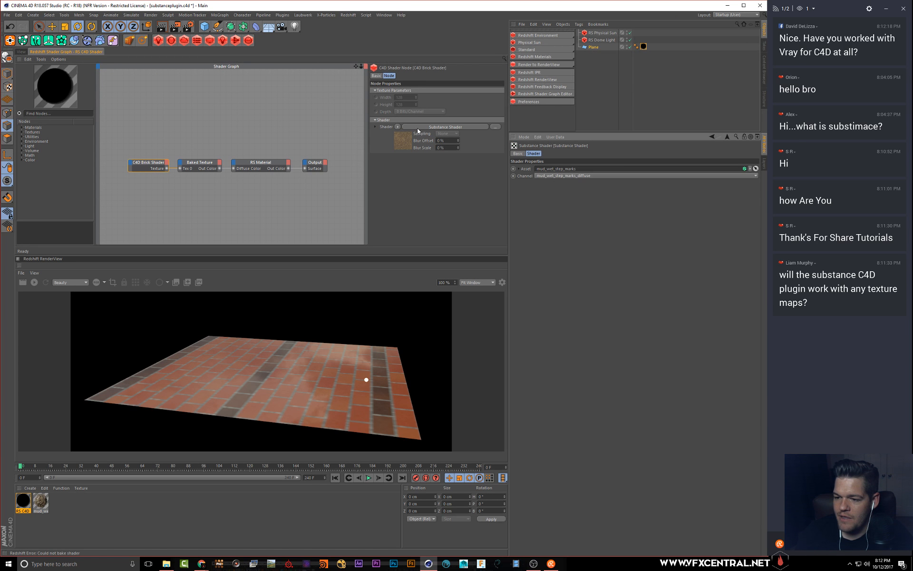
pyautogui.click(551, 176)
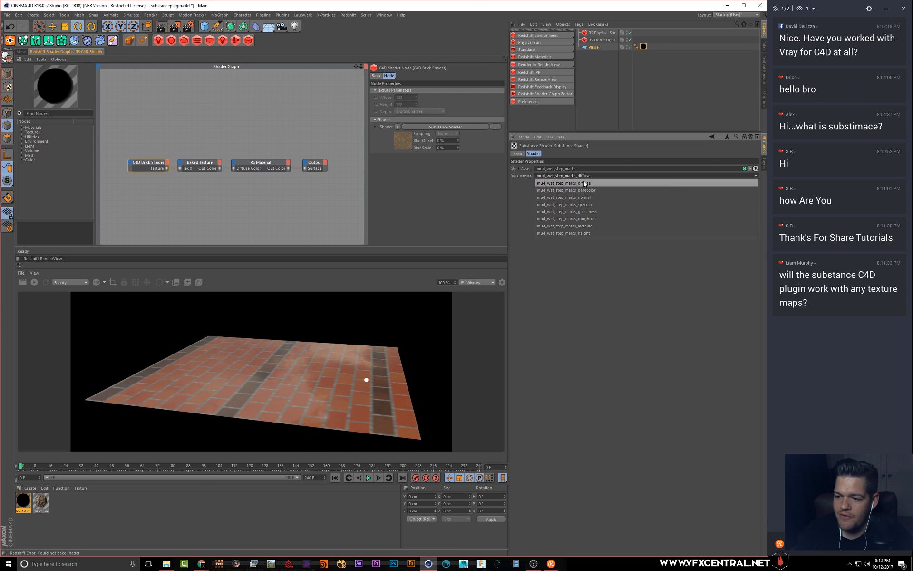
pyautogui.click(566, 183)
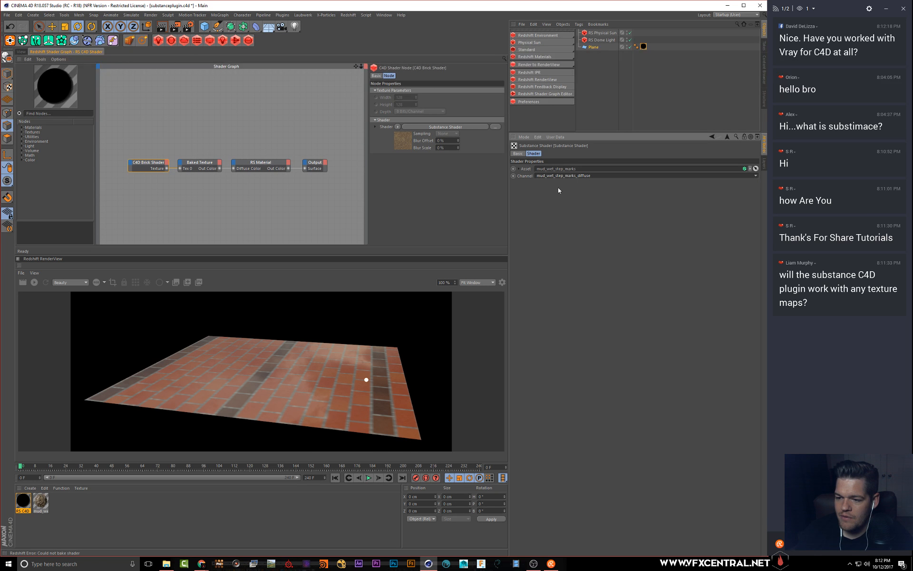
# - Expand the linked mud_wet_step_marks asset's properties and set its width and height to 2048
pyautogui.click(519, 169)
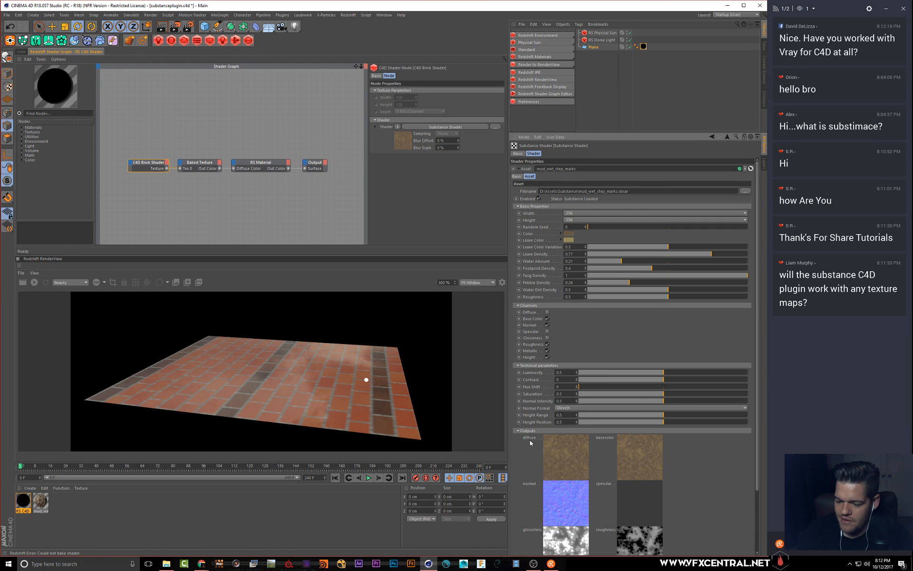
pyautogui.click(568, 213)
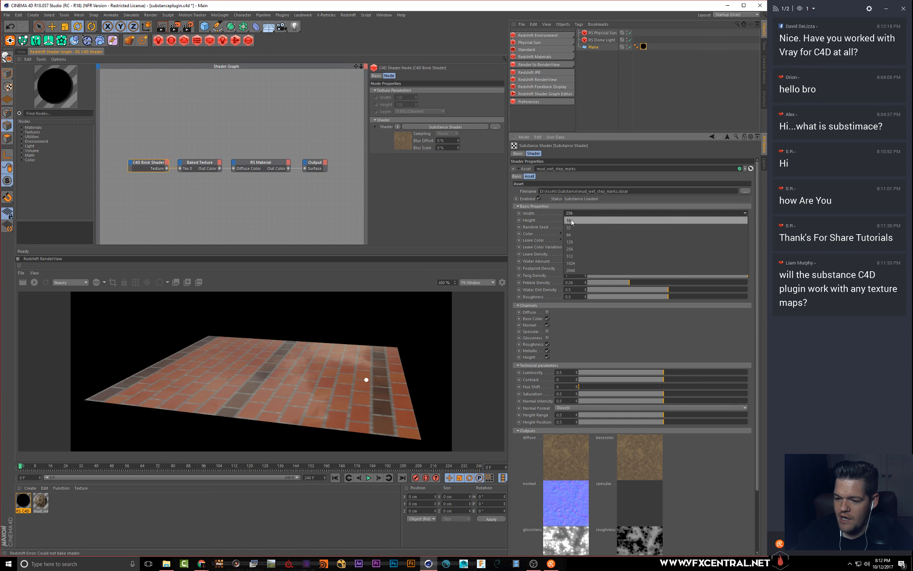
pyautogui.click(579, 270)
pyautogui.click(569, 220)
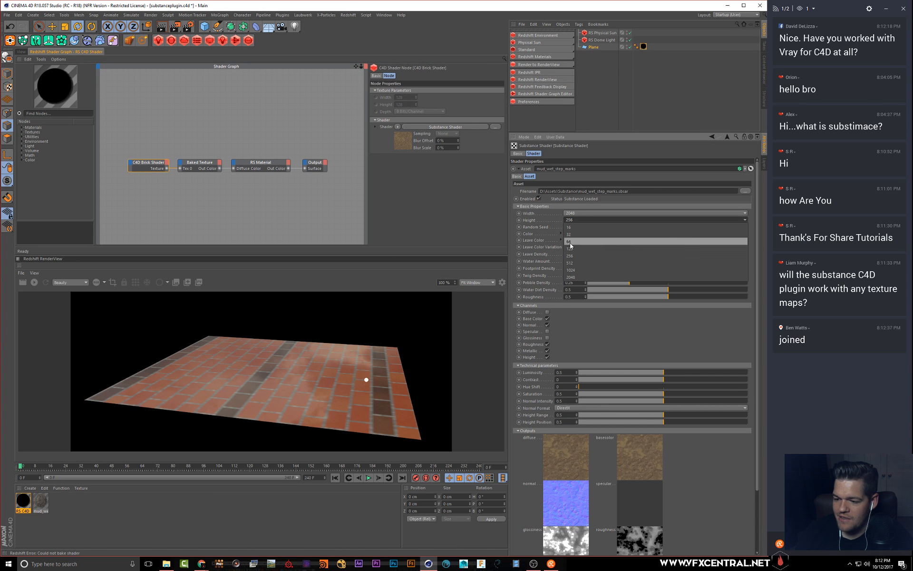
pyautogui.click(580, 276)
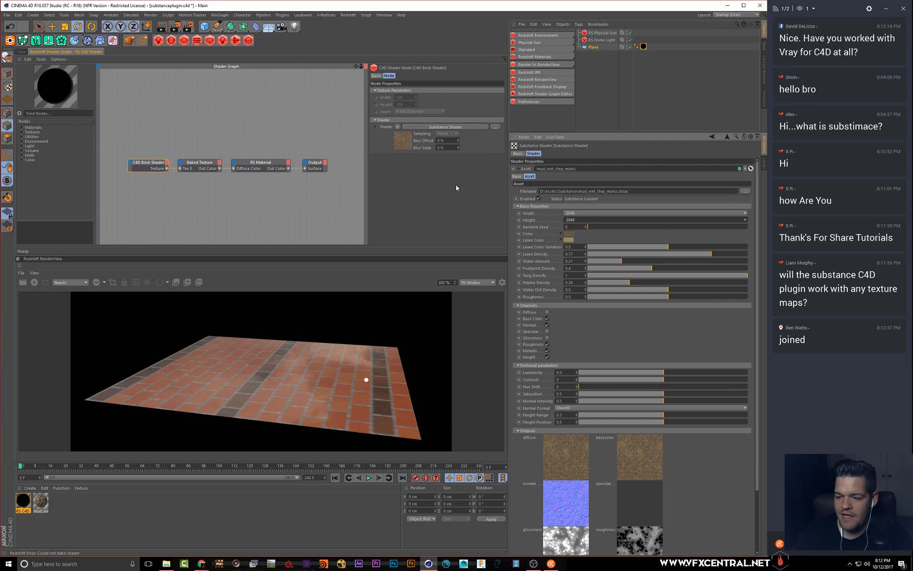
# - Reopen the Substance Asset Manager and move it off the asset's properties
pyautogui.click(199, 16)
pyautogui.moveTo(151, 15)
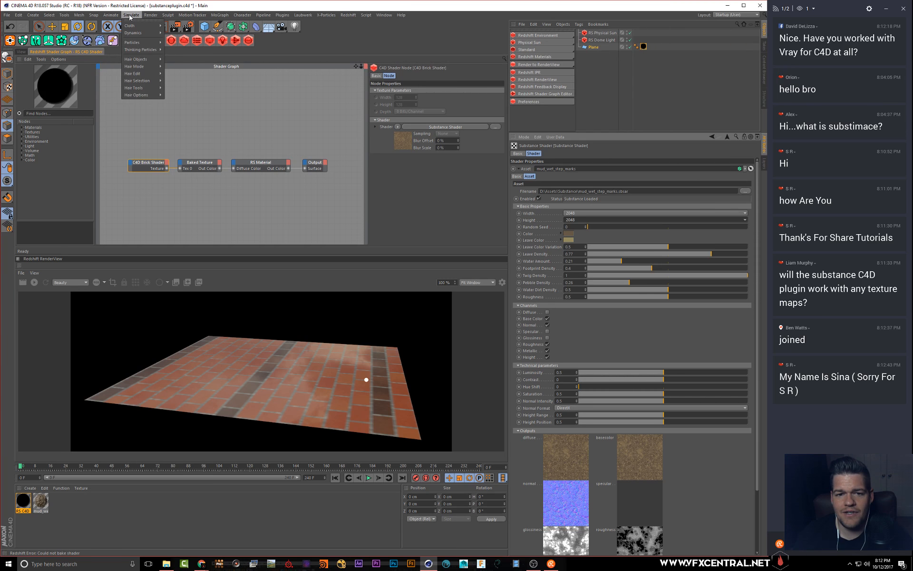
pyautogui.moveTo(263, 14)
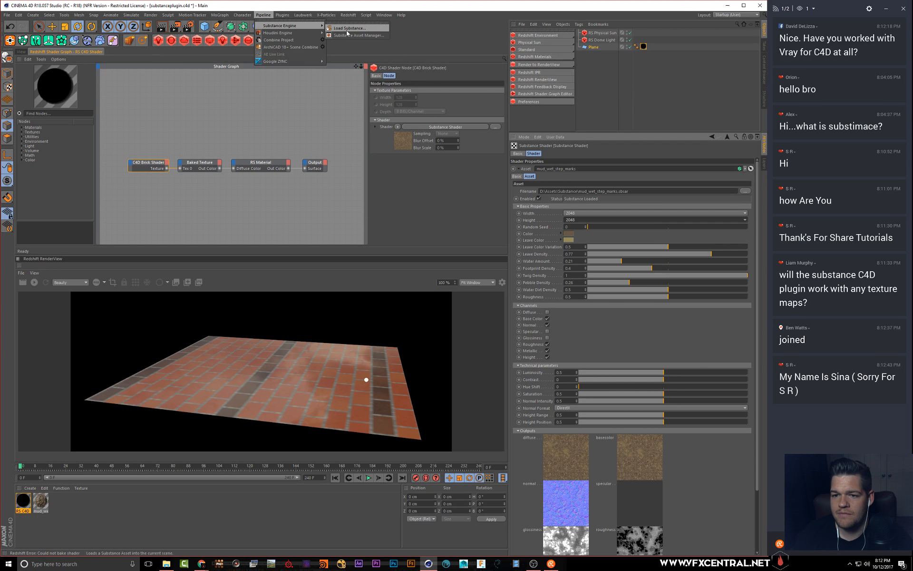
pyautogui.click(344, 36)
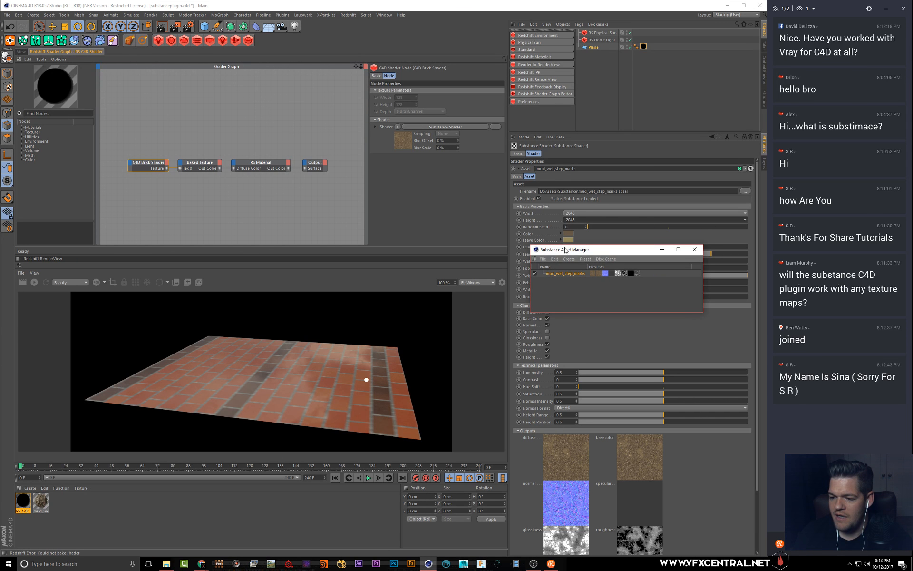
pyautogui.moveTo(563, 250); pyautogui.dragTo(315, 178)
# - Open the Substance preferences, examine the engine options for the running Cinema 4D, and close the preferences with the engine choice as it is
pyautogui.click(310, 187)
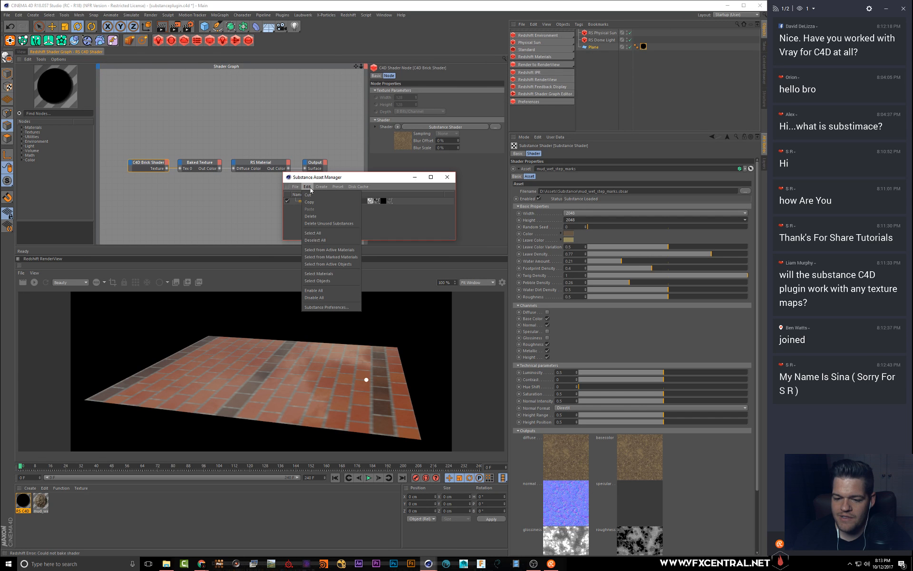
pyautogui.click(339, 307)
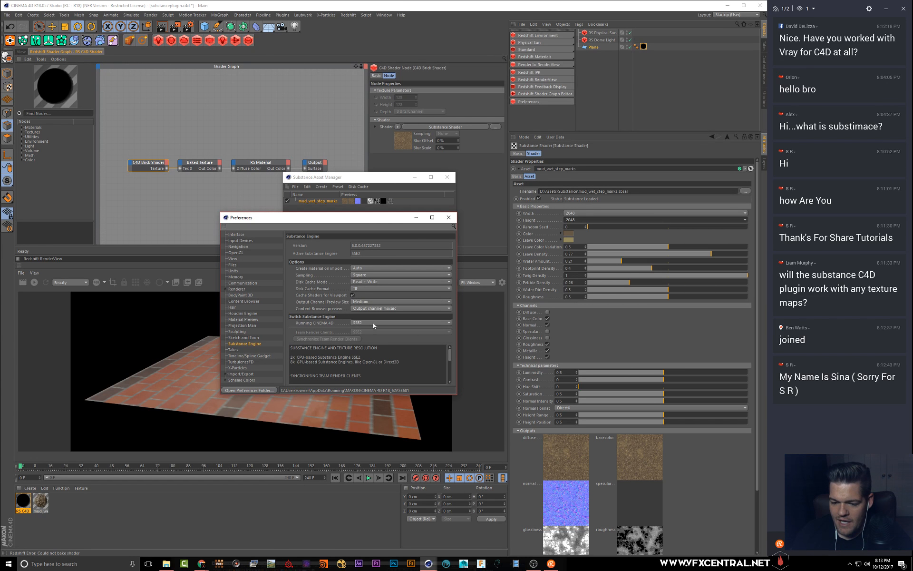
pyautogui.click(373, 323)
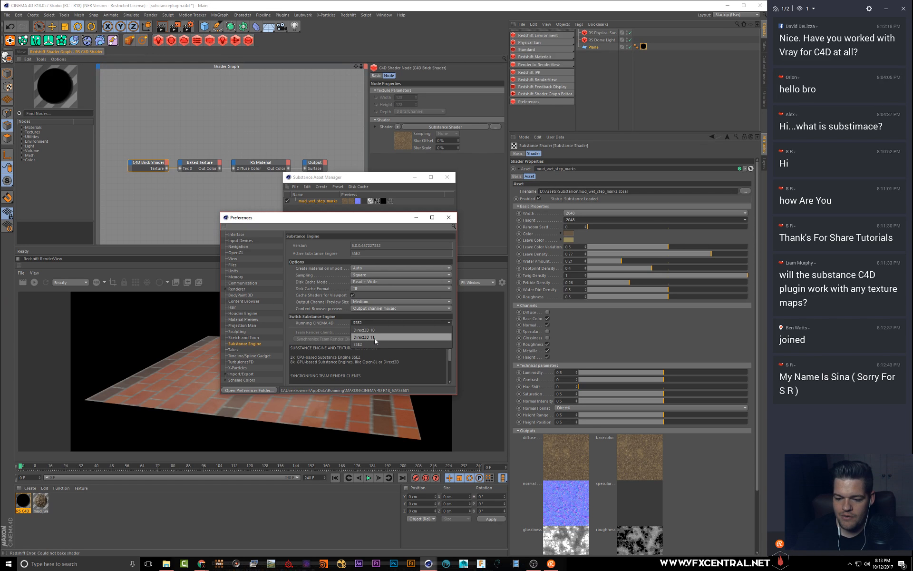
pyautogui.click(287, 326)
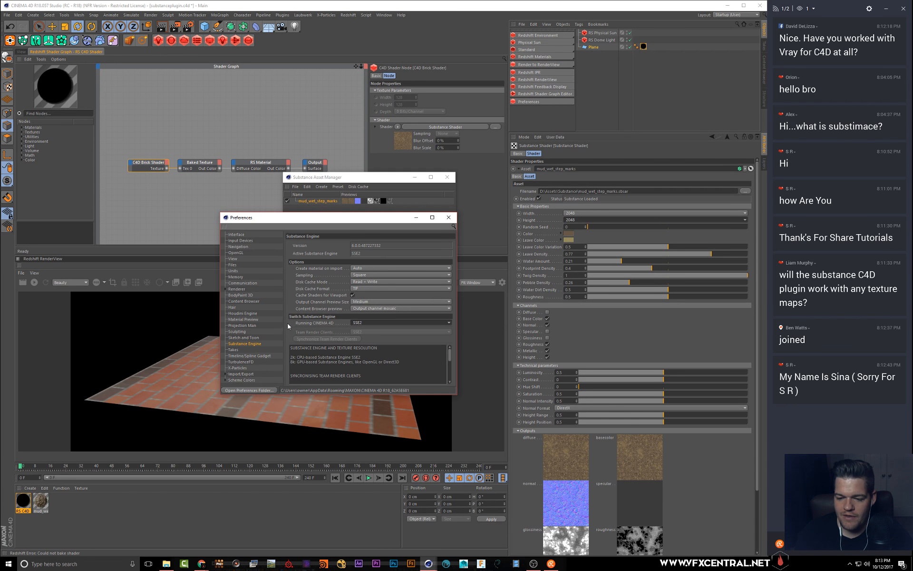
pyautogui.click(449, 217)
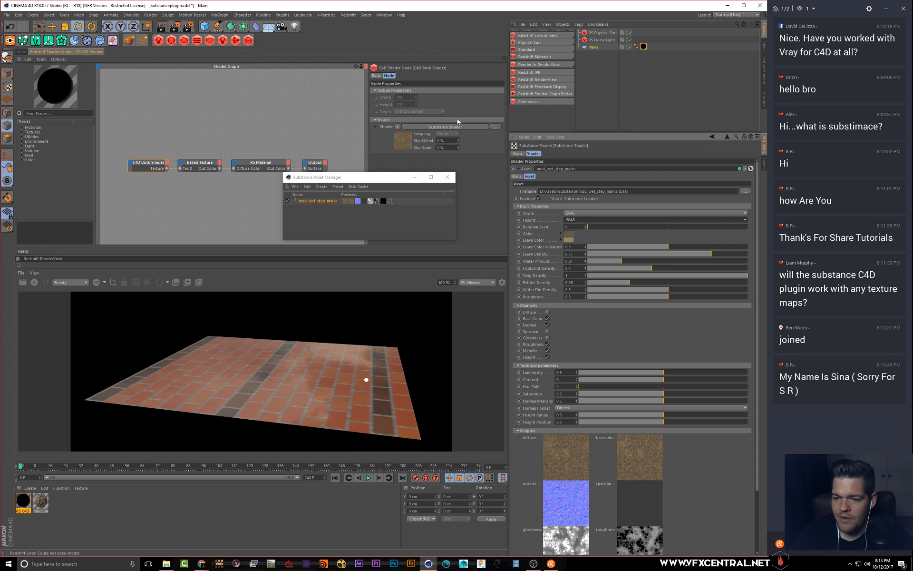
# - Select the RS Material node to show its base properties and move the Substance Asset Manager clear of the shader graph
pyautogui.moveTo(362, 177); pyautogui.dragTo(419, 188)
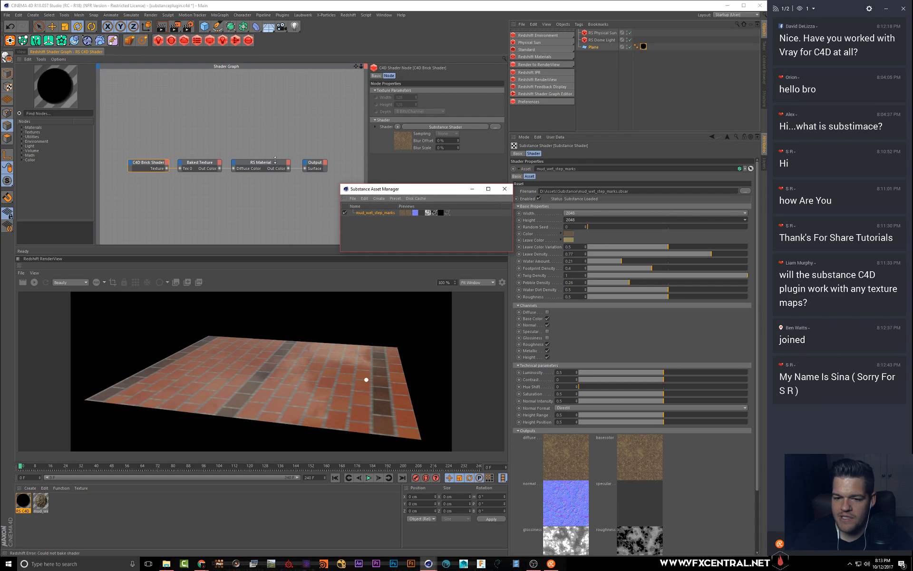
pyautogui.click(245, 167)
pyautogui.moveTo(348, 189); pyautogui.dragTo(533, 230)
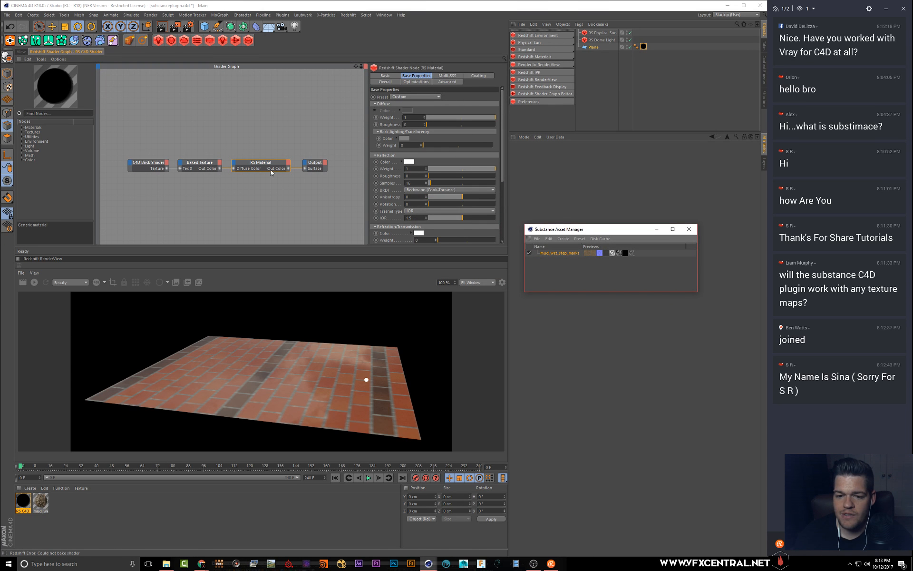
pyautogui.scroll(-2, 271, 178)
pyautogui.moveTo(268, 223); pyautogui.dragTo(255, 197, button='middle')
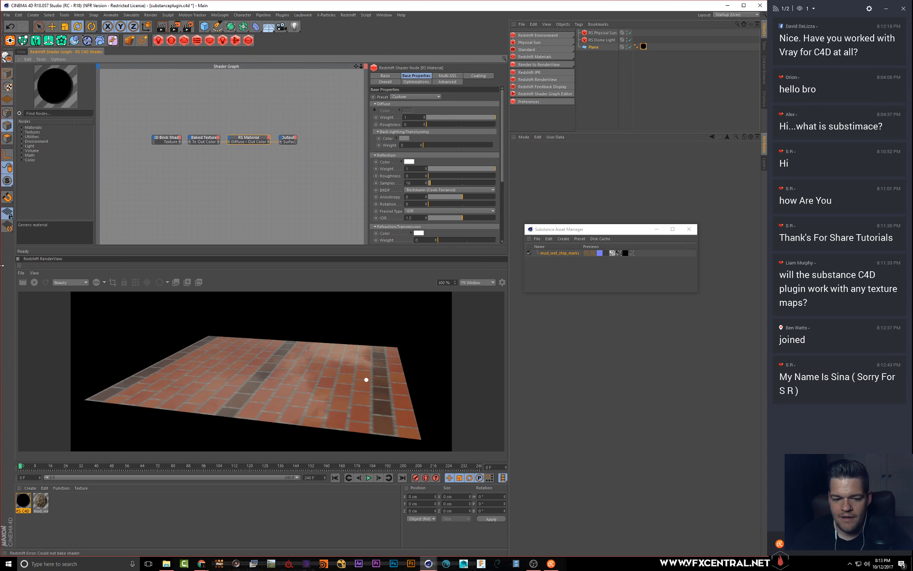
# - Restart the Redshift render of the plane to load the Substance texture
pyautogui.click(33, 282)
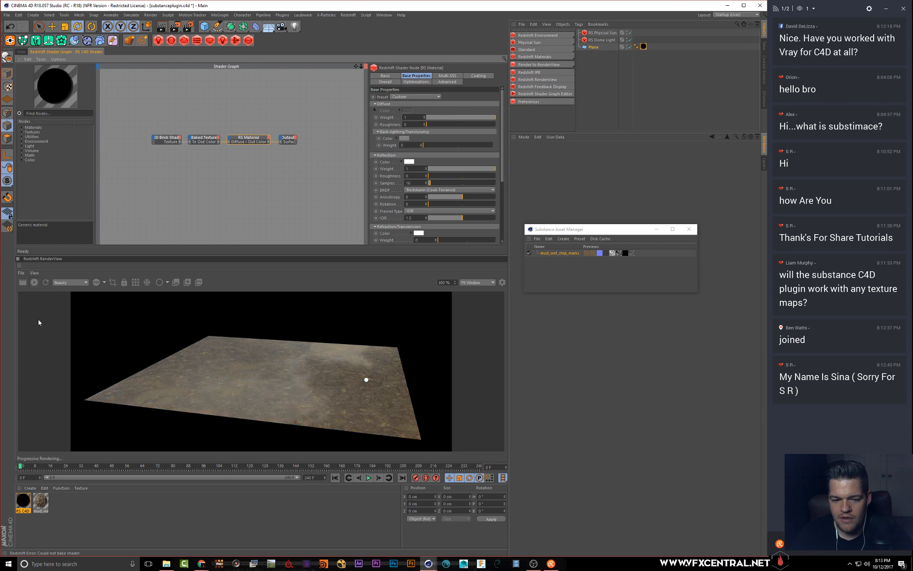
pyautogui.click(279, 169)
pyautogui.moveTo(246, 337)
pyautogui.mouseDown()
pyautogui.moveTo(234, 345)
pyautogui.moveTo(244, 337)
pyautogui.mouseUp()
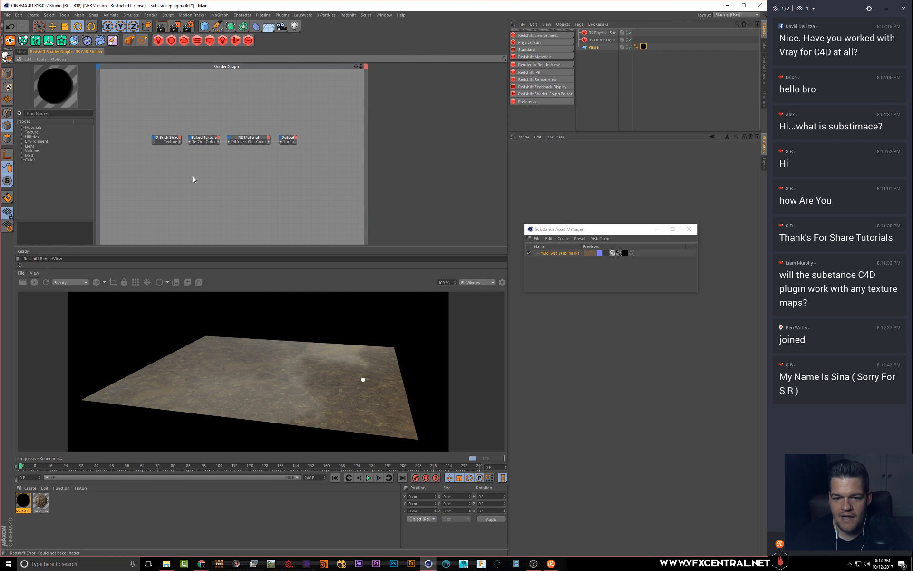
# - Move the C4D Brick Shader and Baked Texture nodes together farther from the RS Material node
pyautogui.moveTo(132, 115); pyautogui.dragTo(196, 140)
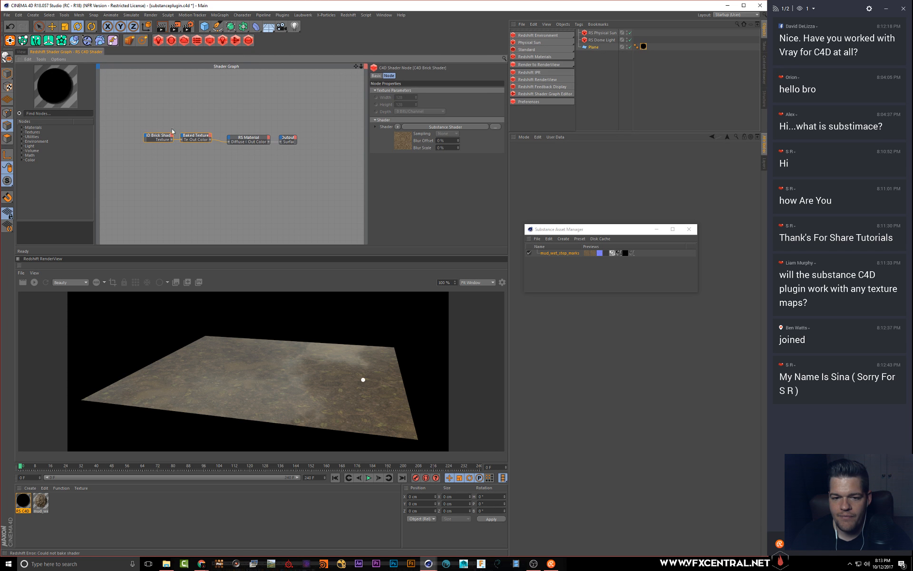
pyautogui.click(147, 124)
pyautogui.click(158, 136)
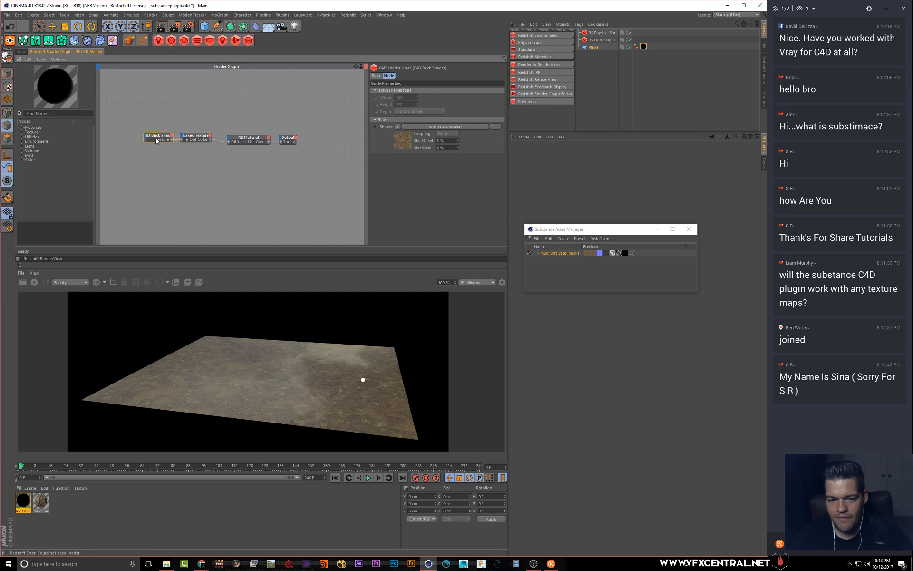
# - Add an RS Normal Map node below the diffuse nodes and connect its output to the RS Material's Bump Input
pyautogui.click(62, 114)
pyautogui.write('normal')
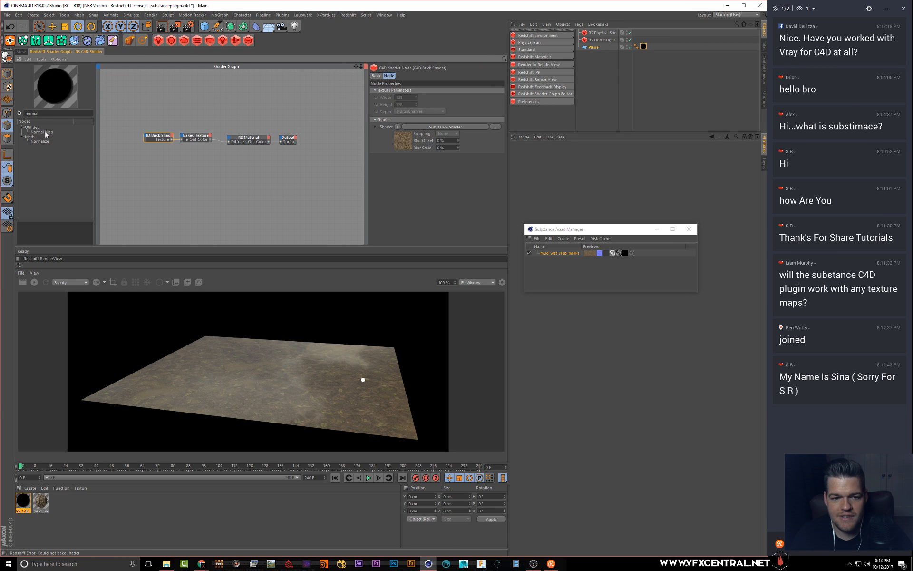
pyautogui.moveTo(46, 133); pyautogui.dragTo(180, 184)
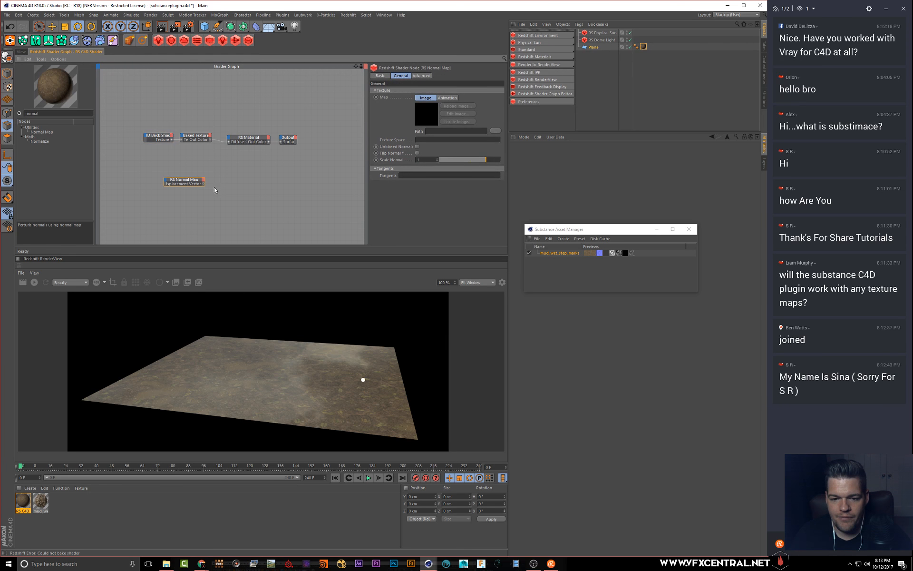
pyautogui.moveTo(213, 179); pyautogui.dragTo(229, 139)
pyautogui.moveTo(244, 192)
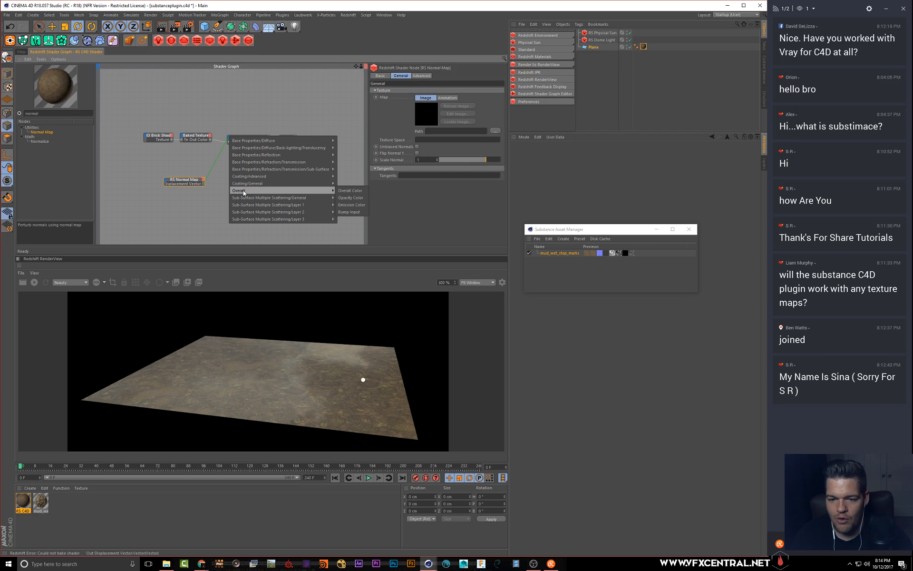
pyautogui.click(350, 212)
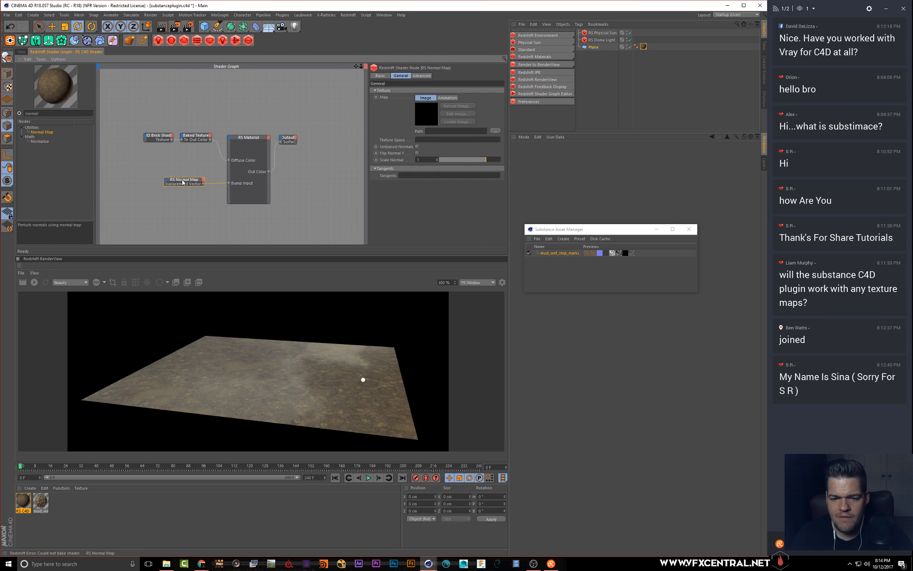
# - Duplicate the C4D Brick Shader node, place the copy beside the RS Normal Map node and display its properties
pyautogui.click(159, 138)
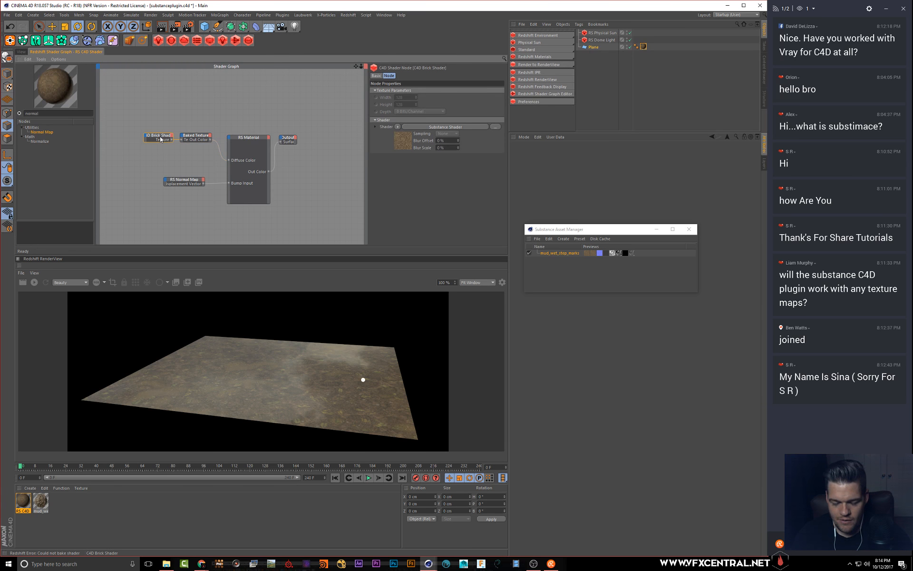
pyautogui.click(127, 175)
pyautogui.hotkey('ctrl', 'v')
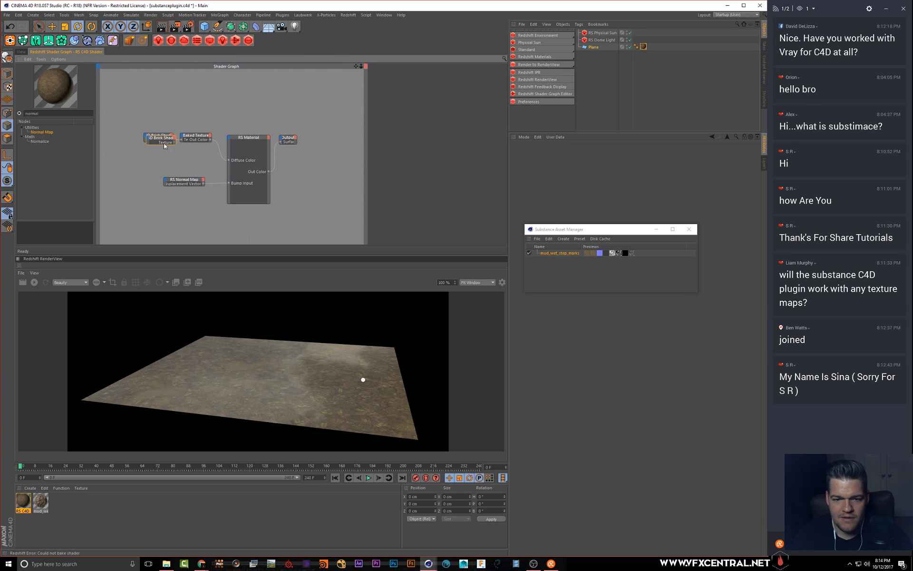
pyautogui.moveTo(164, 146); pyautogui.dragTo(136, 186)
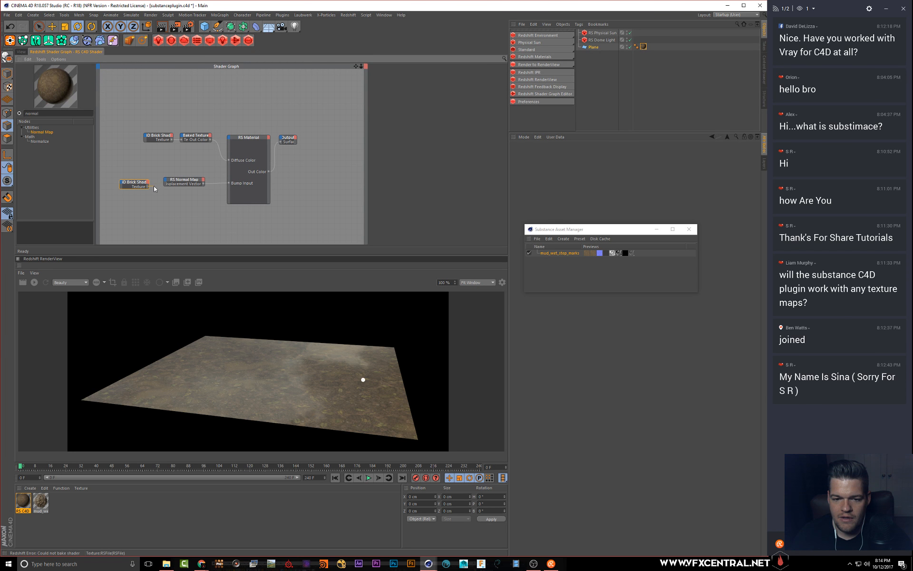
pyautogui.moveTo(138, 185); pyautogui.dragTo(136, 188)
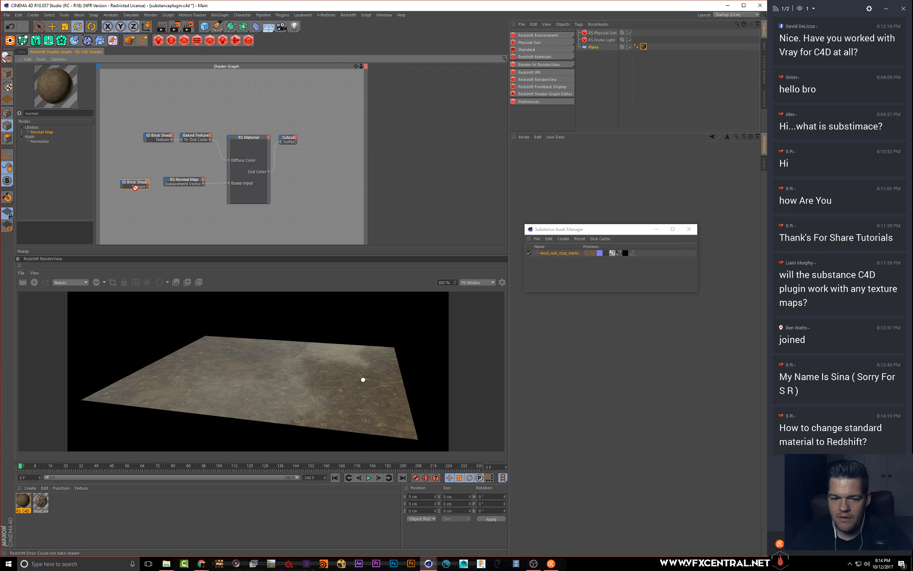
pyautogui.doubleClick(134, 185)
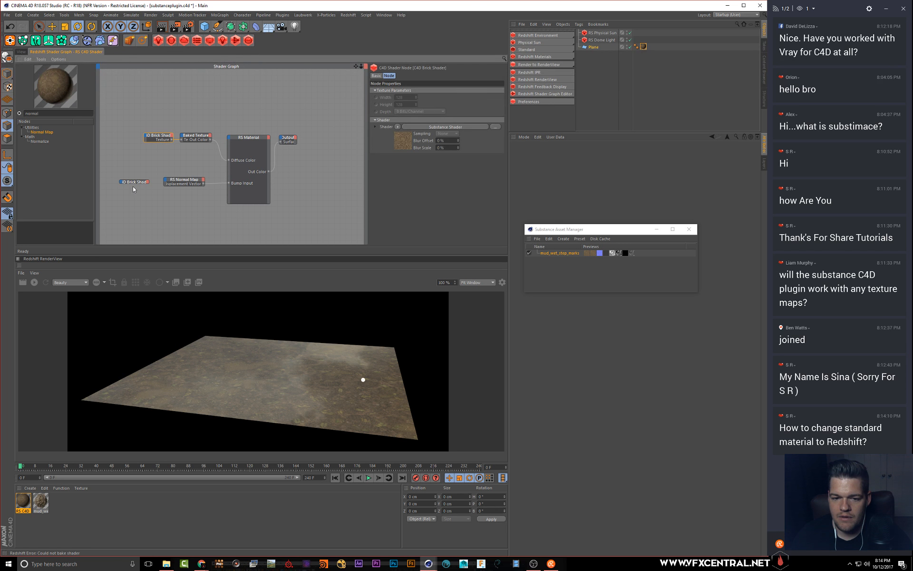
pyautogui.doubleClick(134, 183)
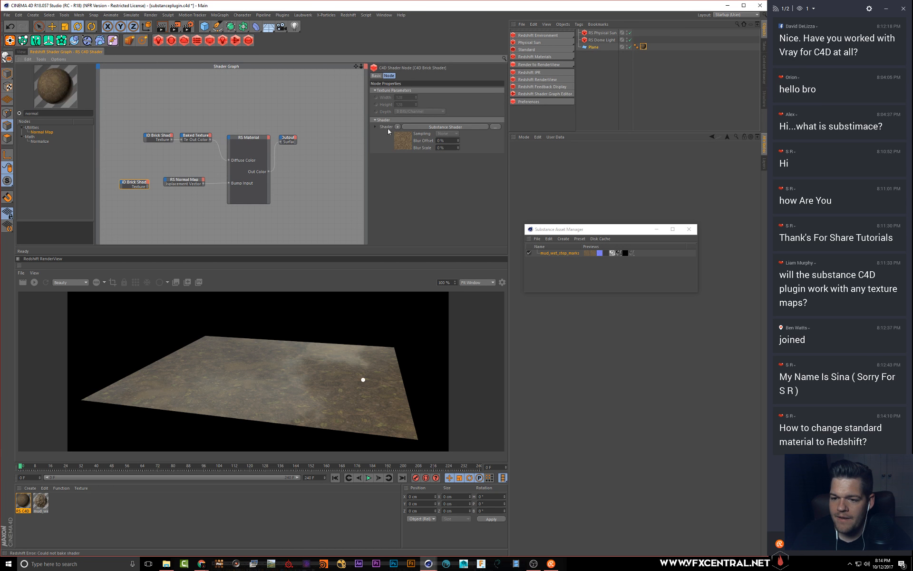
# - Set the copied node's Substance Shader channel to mud_wet_step_marks_normal, moving the Substance Asset Manager out of the way
pyautogui.click(410, 127)
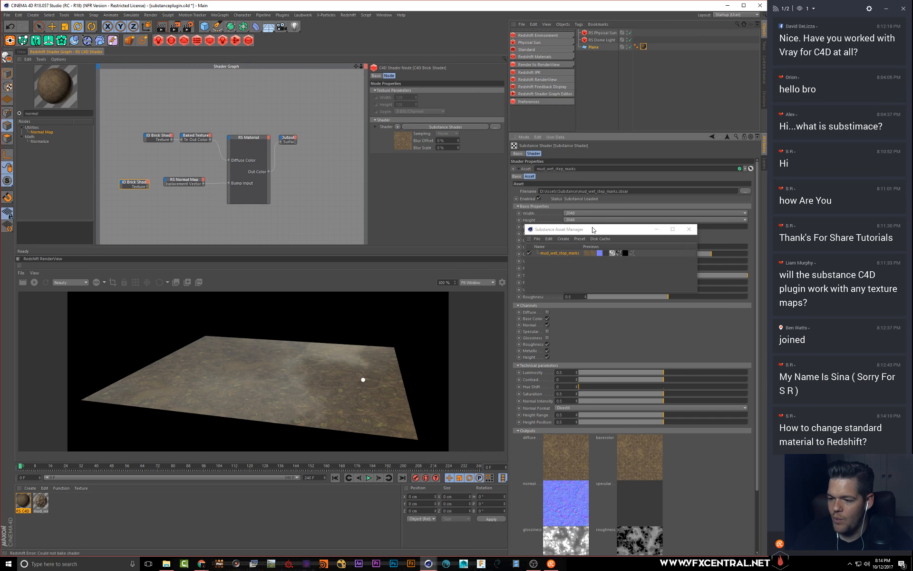
pyautogui.moveTo(592, 230); pyautogui.dragTo(478, 263)
pyautogui.click(577, 261)
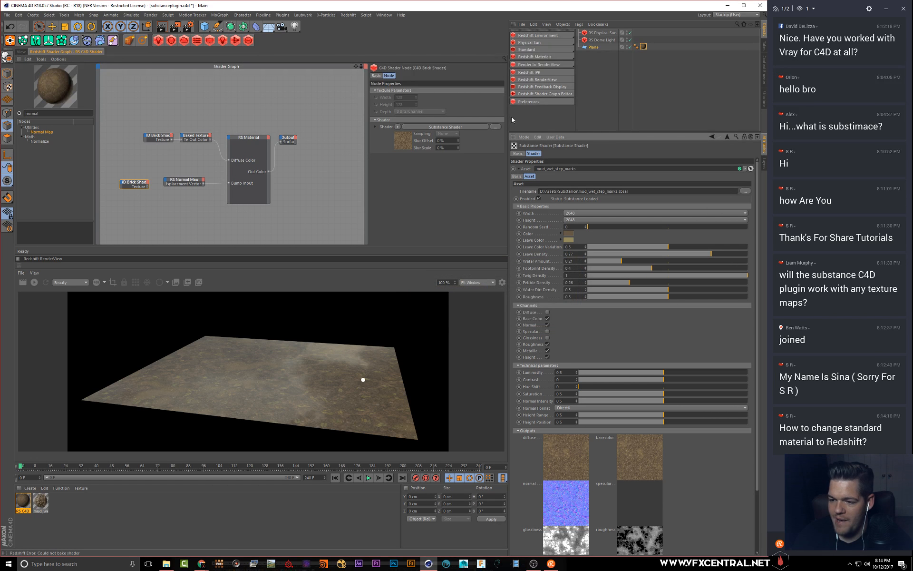
pyautogui.click(518, 177)
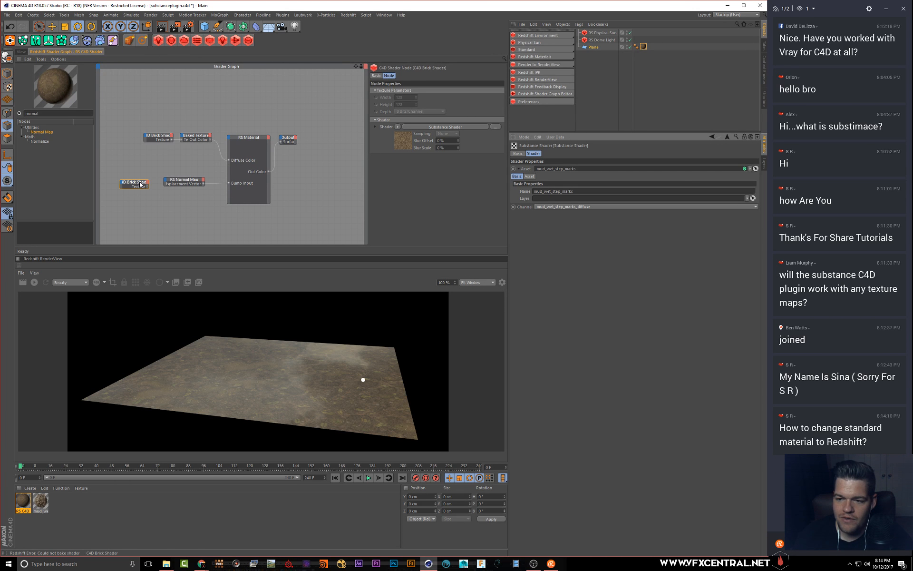
pyautogui.click(756, 207)
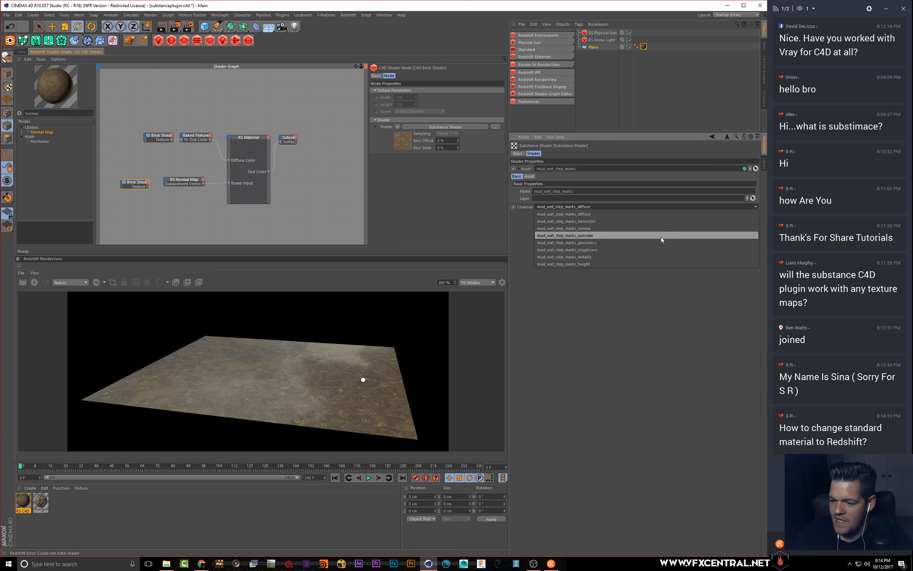
pyautogui.click(598, 228)
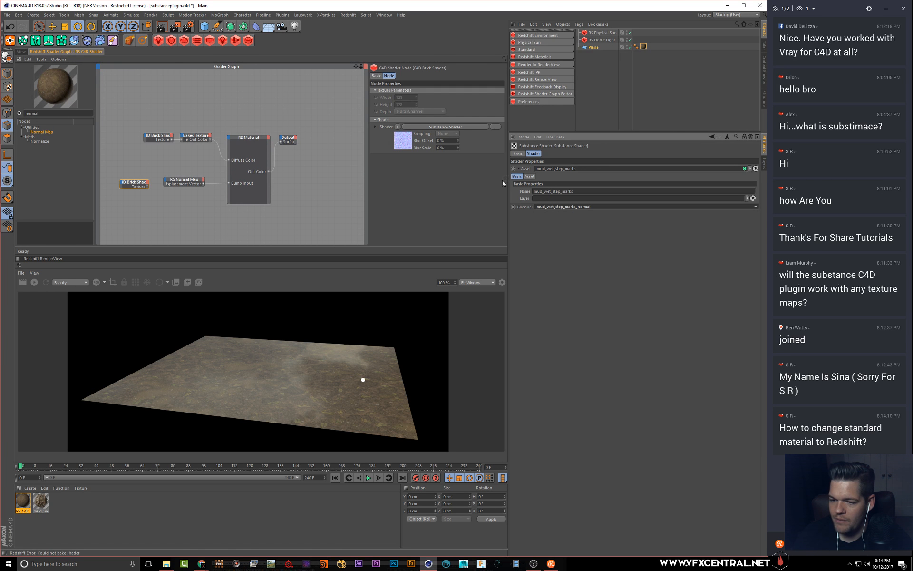
# - Connect the copied shader's Texture output to the Tex0 input under General/Texture of the RS Normal Map node
pyautogui.click(146, 188)
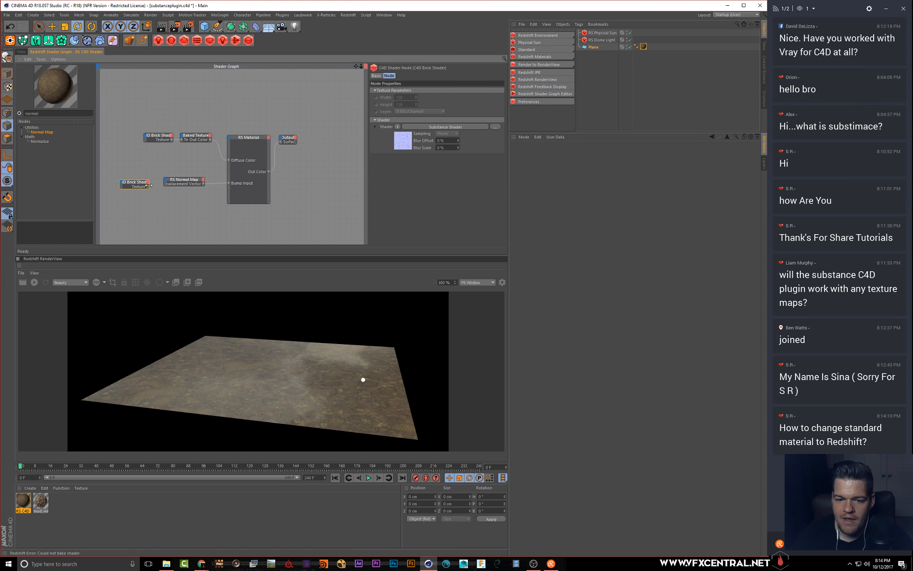
pyautogui.moveTo(147, 188); pyautogui.dragTo(164, 181)
pyautogui.moveTo(181, 192)
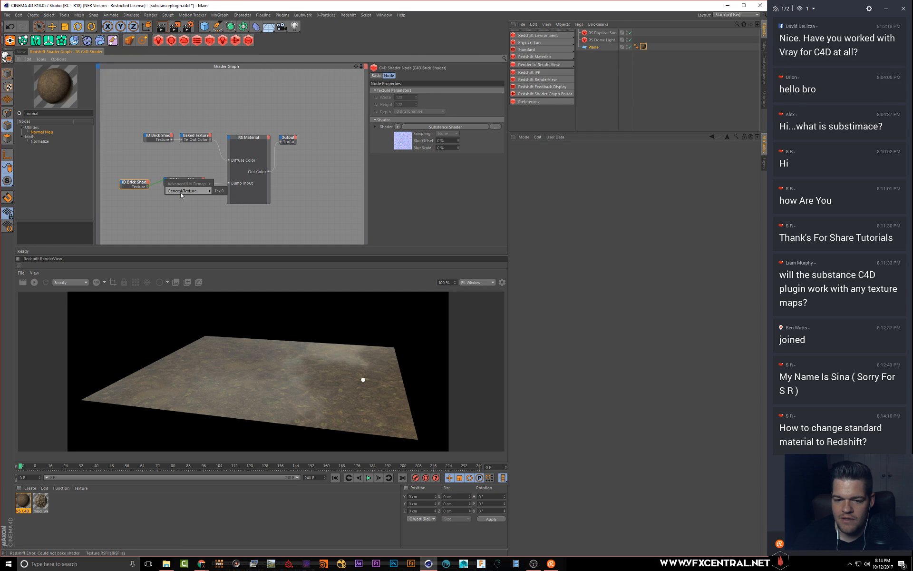
pyautogui.click(219, 192)
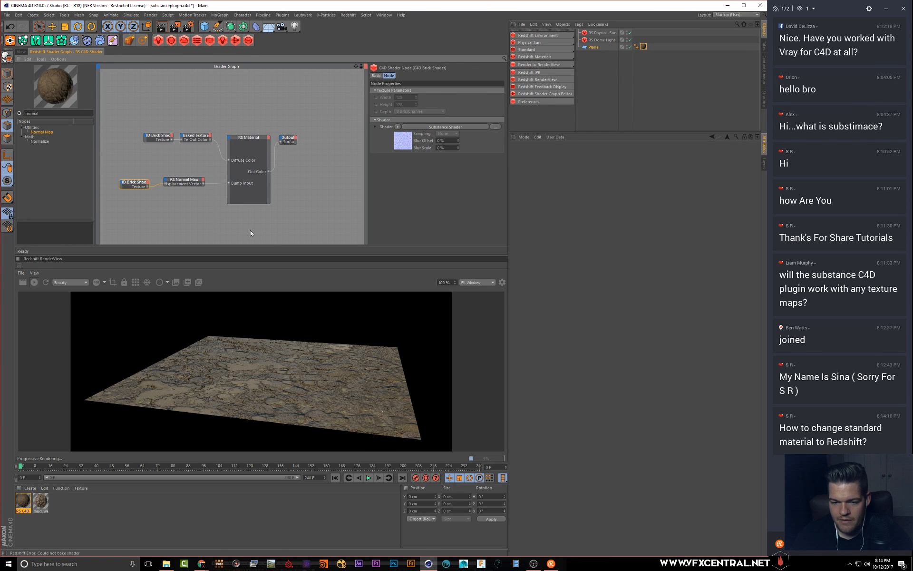
# - Switch to the perspective viewport and bring the camera closer to the plane to inspect the rendered bump detail
pyautogui.click(21, 52)
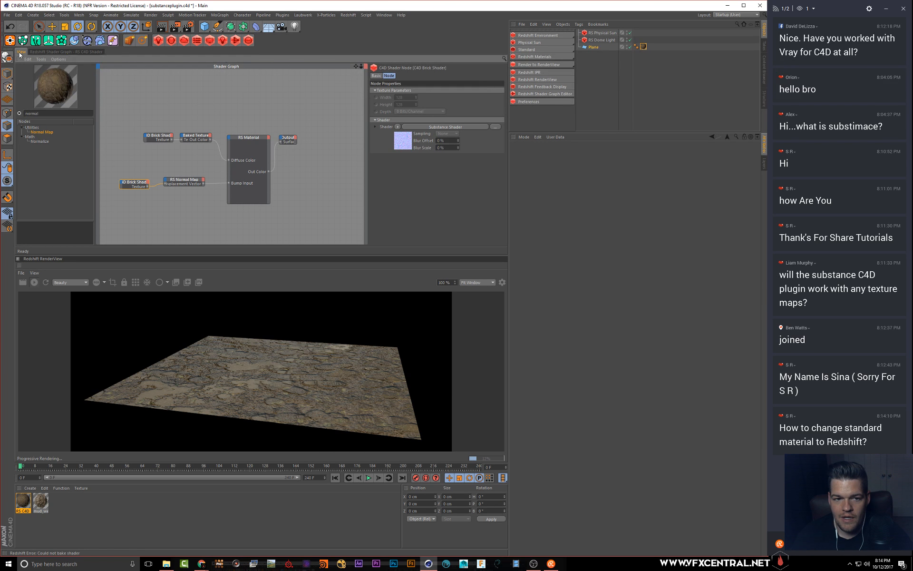
pyautogui.moveTo(209, 145)
pyautogui.keyDown('alt'); pyautogui.mouseDown()
pyautogui.moveTo(201, 139)
pyautogui.moveTo(218, 184)
pyautogui.moveTo(225, 151)
pyautogui.moveTo(216, 158)
pyautogui.moveTo(205, 129)
pyautogui.moveTo(213, 135)
pyautogui.mouseUp(); pyautogui.keyUp('alt')
pyautogui.scroll(2, 202, 138)
pyautogui.scroll(3, 213, 152)
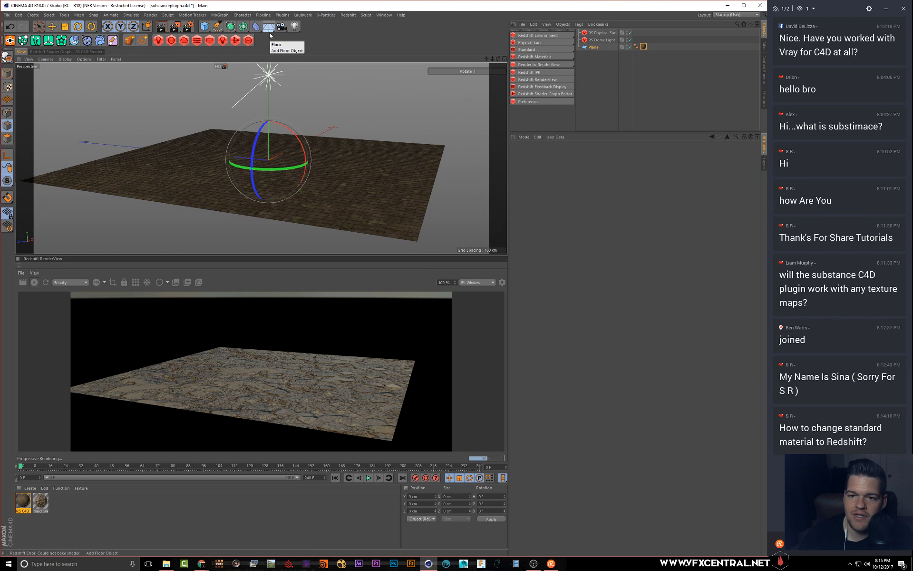
pyautogui.click(285, 14)
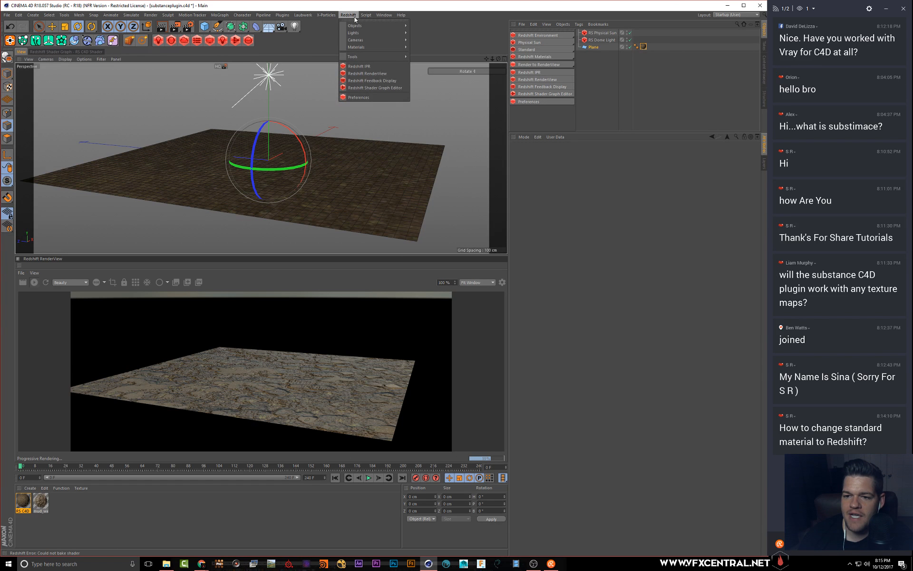
pyautogui.moveTo(356, 25)
pyautogui.moveTo(362, 44)
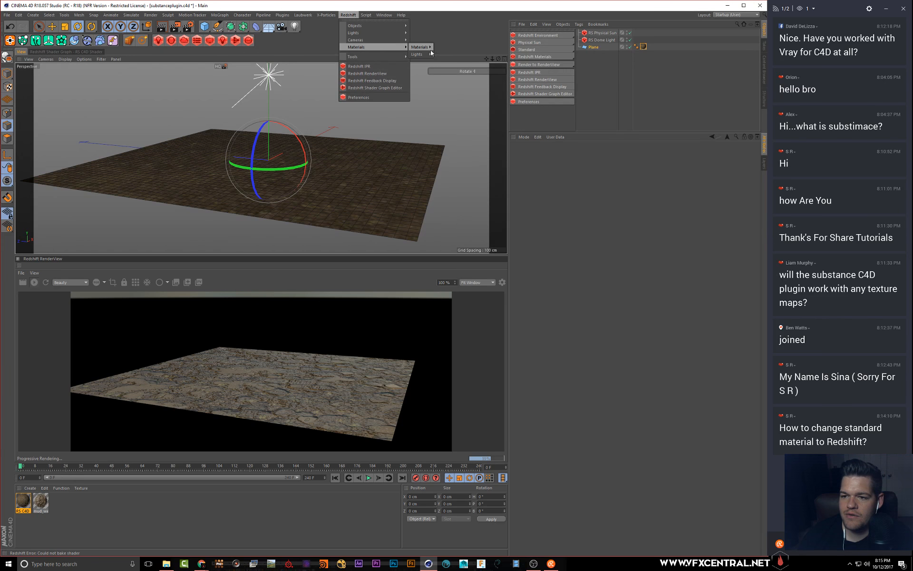
pyautogui.moveTo(427, 49)
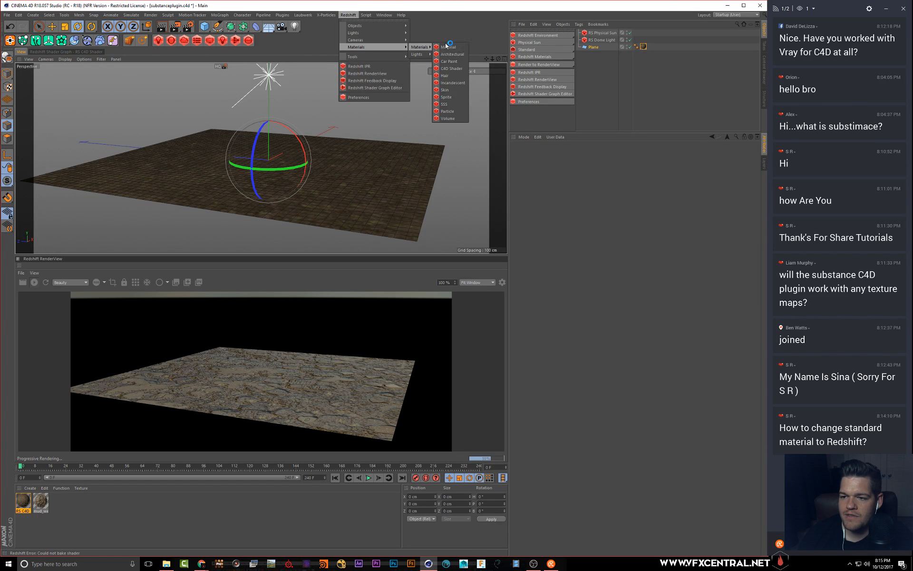
pyautogui.click(348, 15)
pyautogui.click(347, 15)
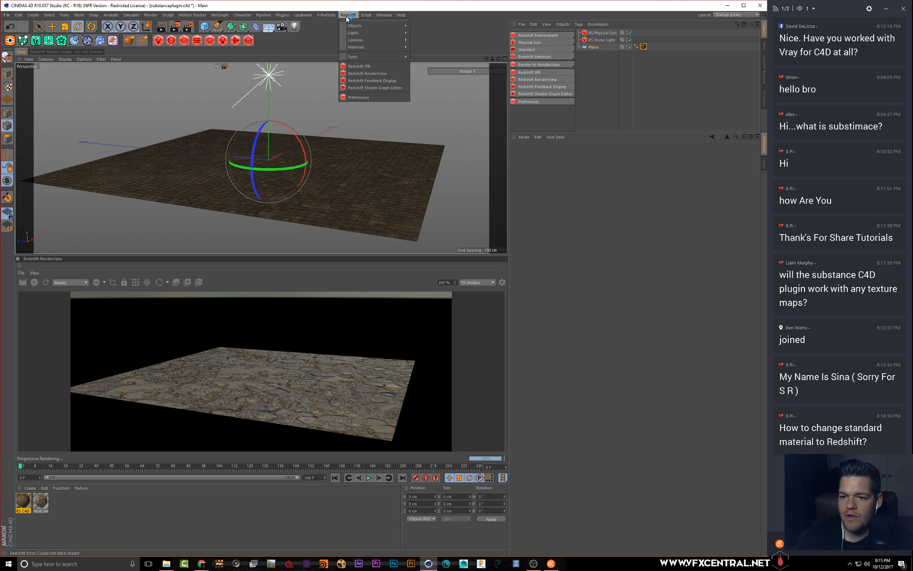
pyautogui.click(347, 16)
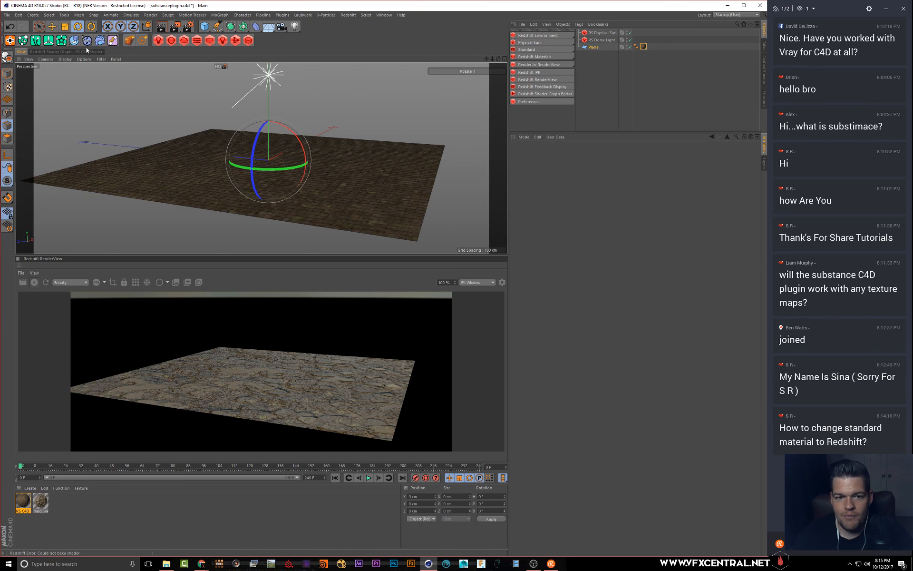
# - Return to the shader graph, align the normal shader with RS Normal Map, and examine the output maps of the diffuse shader's Substance asset
pyautogui.click(63, 52)
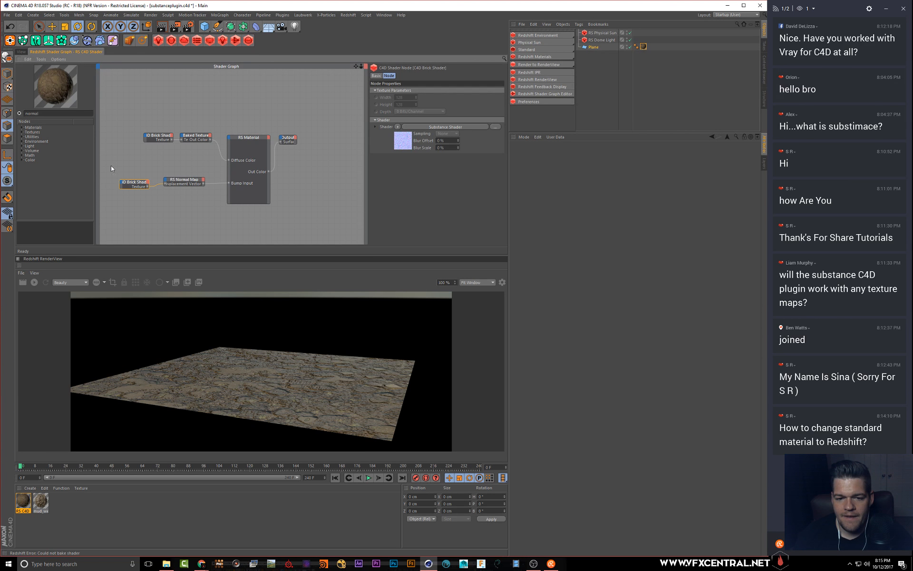
pyautogui.moveTo(134, 184); pyautogui.dragTo(141, 179)
pyautogui.click(159, 136)
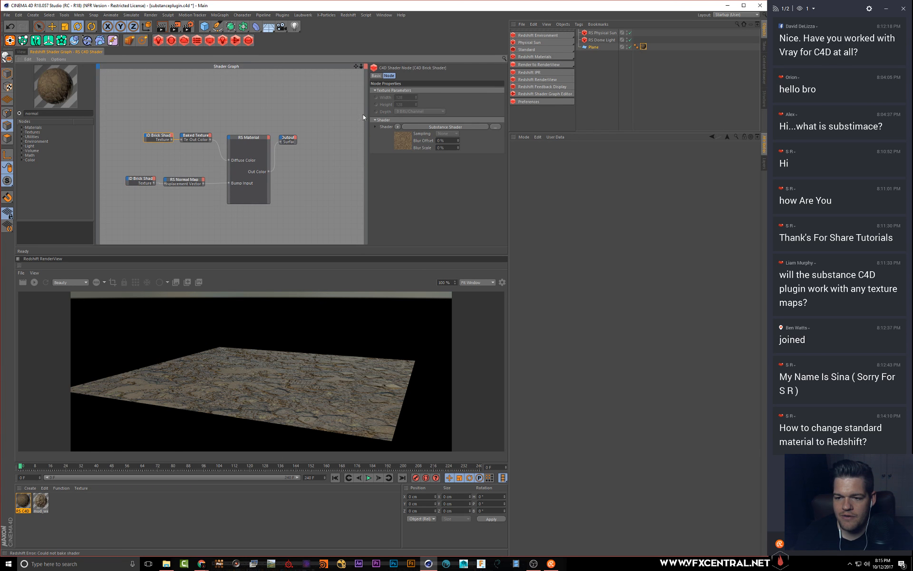
pyautogui.click(410, 127)
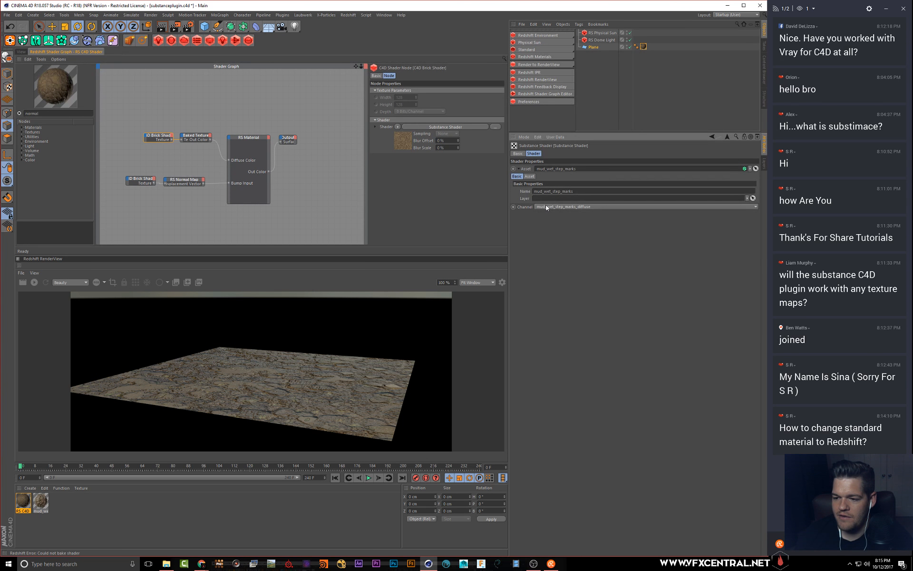
pyautogui.click(530, 177)
pyautogui.scroll(-2, 595, 521)
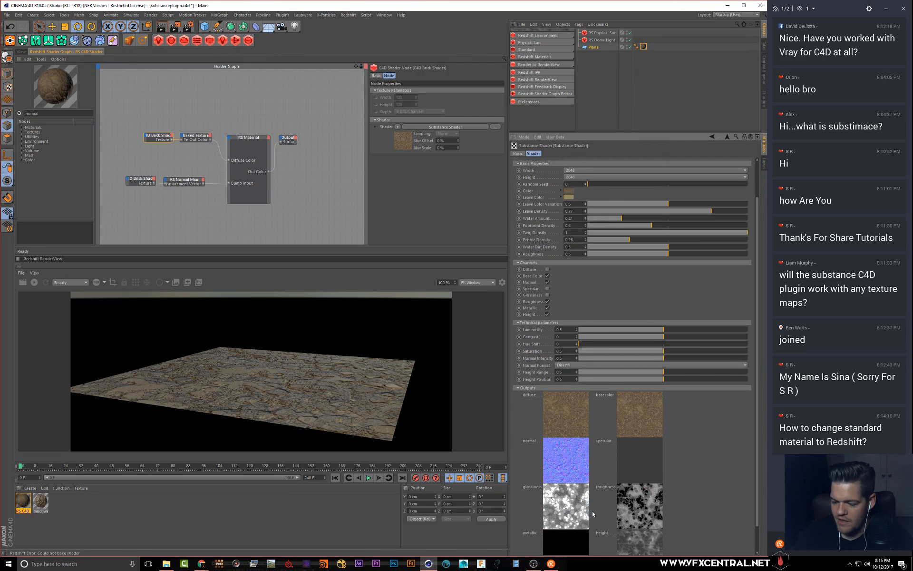
pyautogui.scroll(-1, 560, 445)
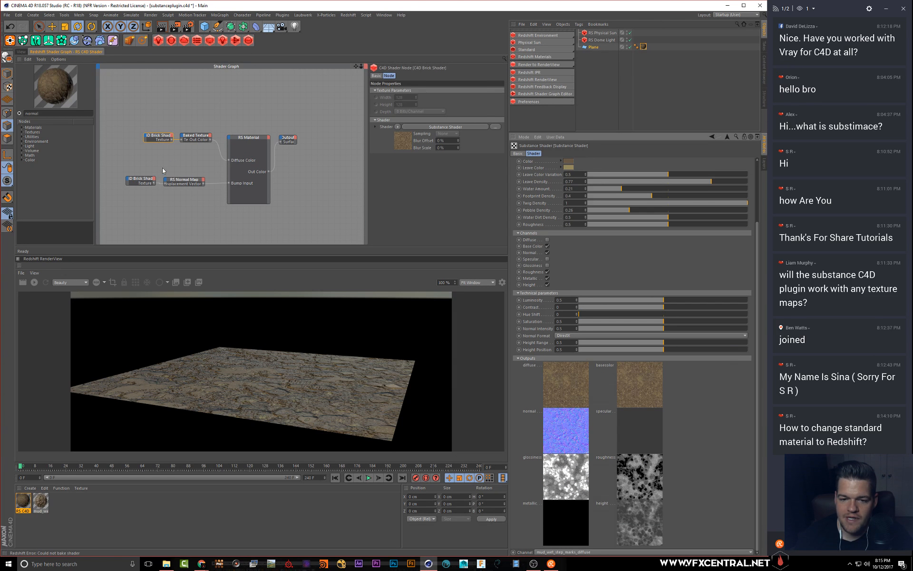
# - Duplicate the diffuse brick shader and Baked Texture pair in the shader graph and place the copy below the original
pyautogui.moveTo(130, 113)
pyautogui.mouseDown()
pyautogui.moveTo(214, 144)
pyautogui.moveTo(168, 121)
pyautogui.mouseUp()
pyautogui.hotkey('ctrl', 'v')
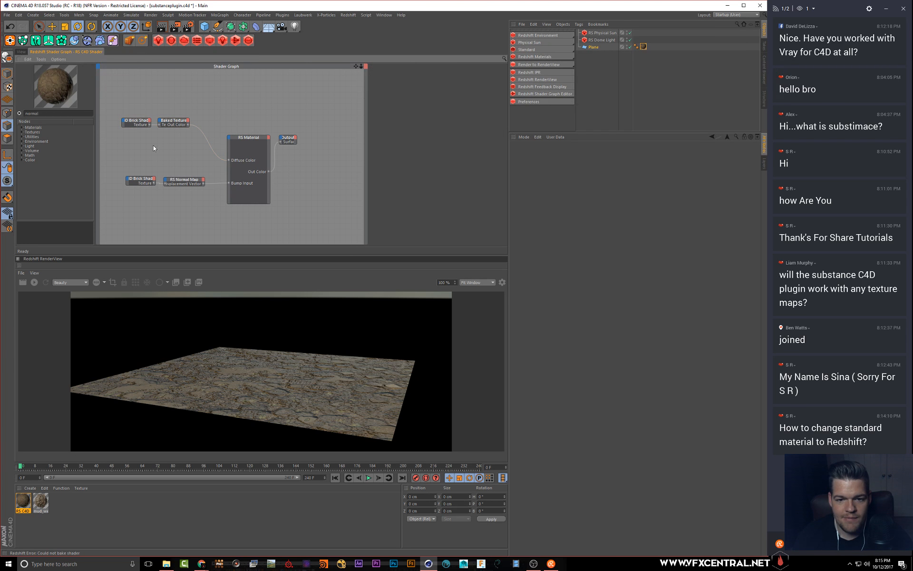
pyautogui.moveTo(178, 126); pyautogui.dragTo(174, 147)
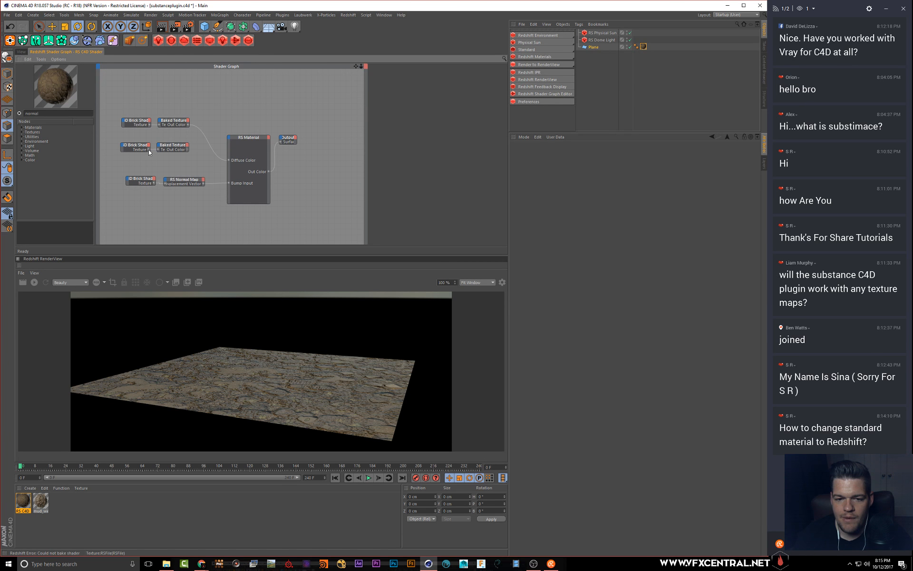
# - Connect the copied Baked Texture's Out Color to the RS Material's Refl Roughness and move the copied pair below the normal map nodes
pyautogui.moveTo(227, 137); pyautogui.dragTo(227, 141)
pyautogui.click(173, 145)
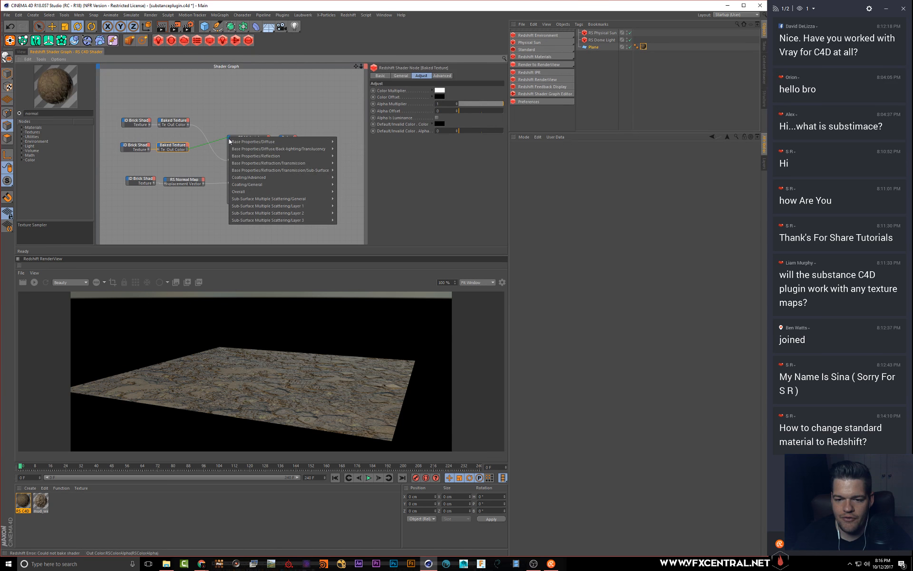
pyautogui.moveTo(247, 158)
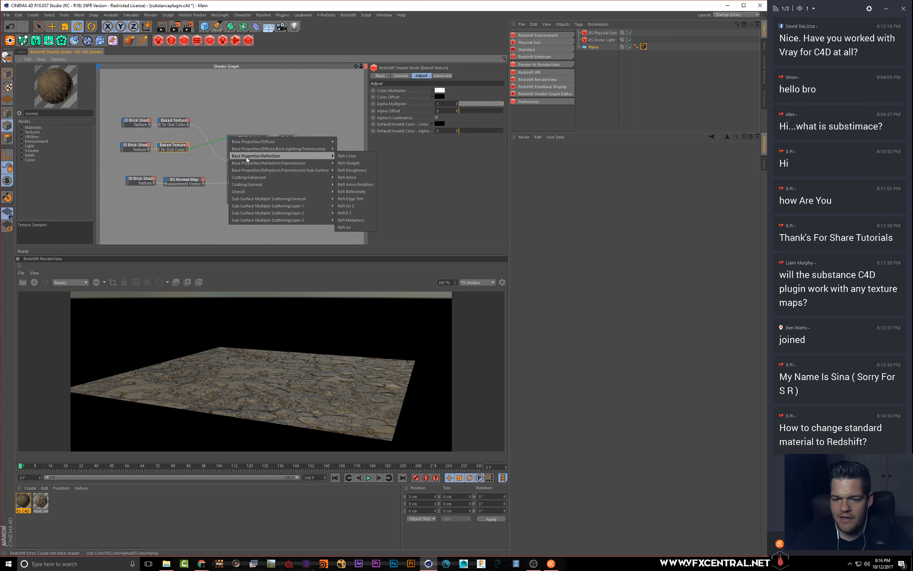
pyautogui.click(351, 170)
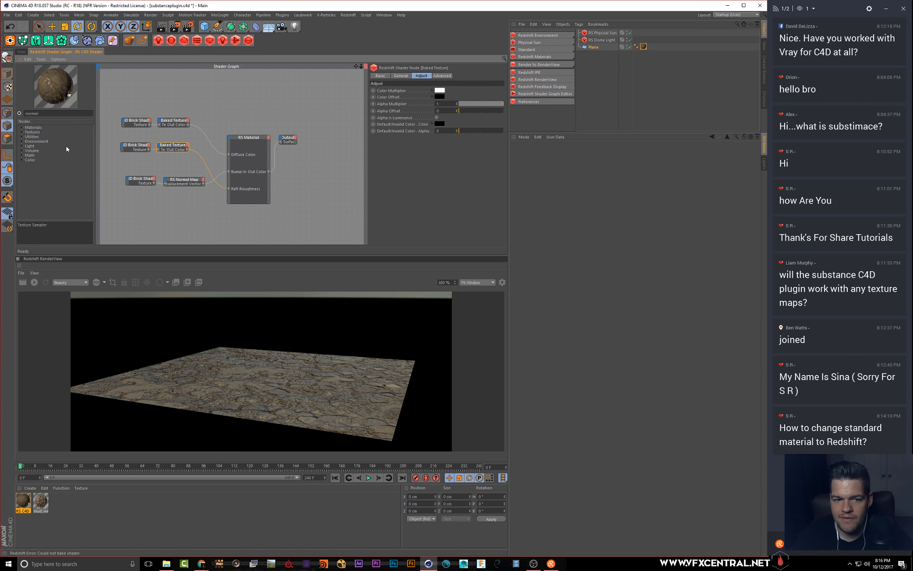
pyautogui.moveTo(137, 152); pyautogui.dragTo(165, 204)
# - Start the Redshift render and orbit around the plane to inspect the reflections, returning to the shader graph
pyautogui.click(33, 283)
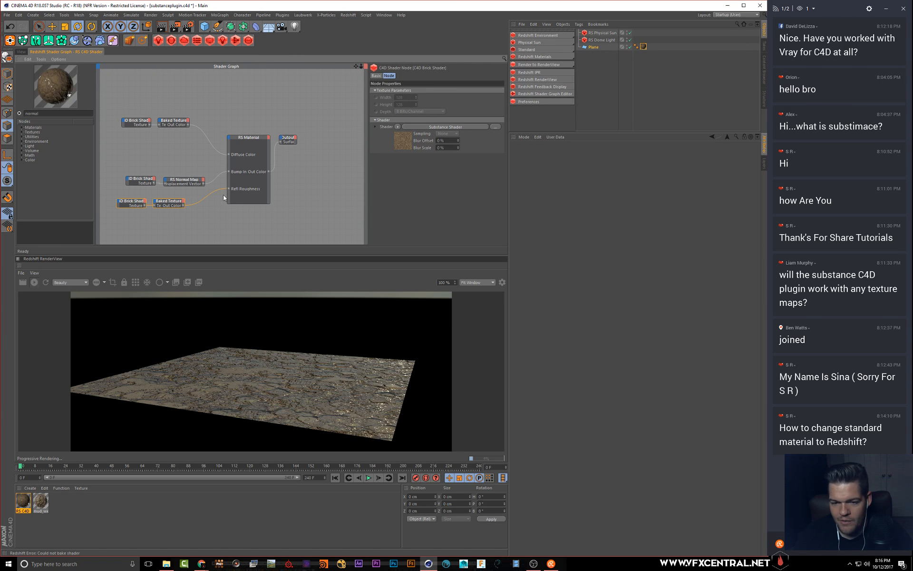
pyautogui.click(23, 51)
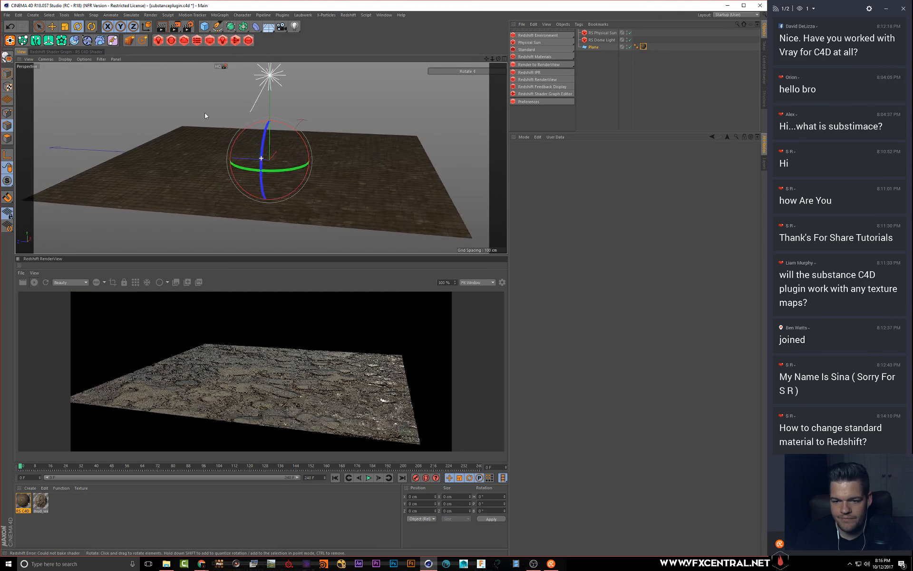
pyautogui.moveTo(204, 114)
pyautogui.keyDown('alt'); pyautogui.mouseDown()
pyautogui.moveTo(208, 127)
pyautogui.moveTo(246, 142)
pyautogui.moveTo(218, 118)
pyautogui.mouseUp(); pyautogui.keyUp('alt')
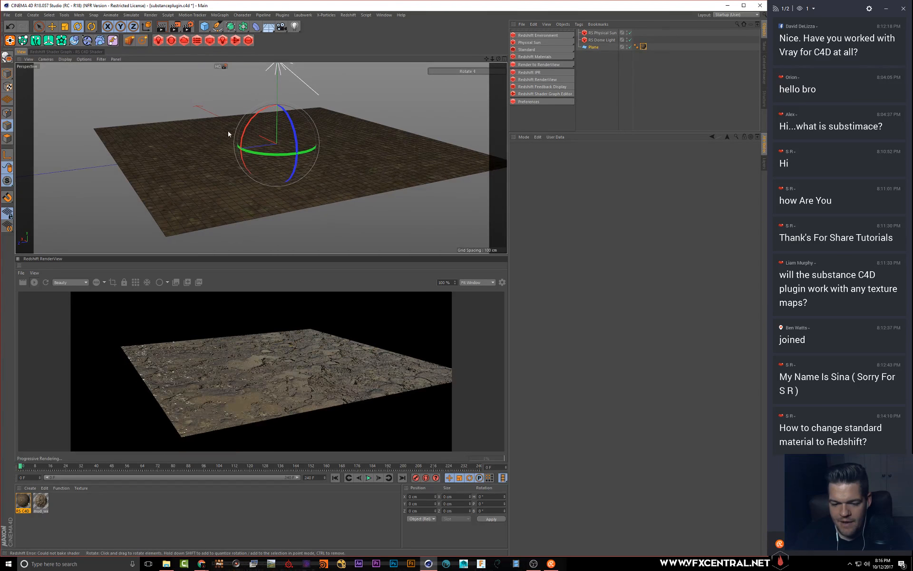
pyautogui.click(85, 53)
# - Make the plane an editable polygon object and add a Redshift Object tag to it
pyautogui.click(590, 48)
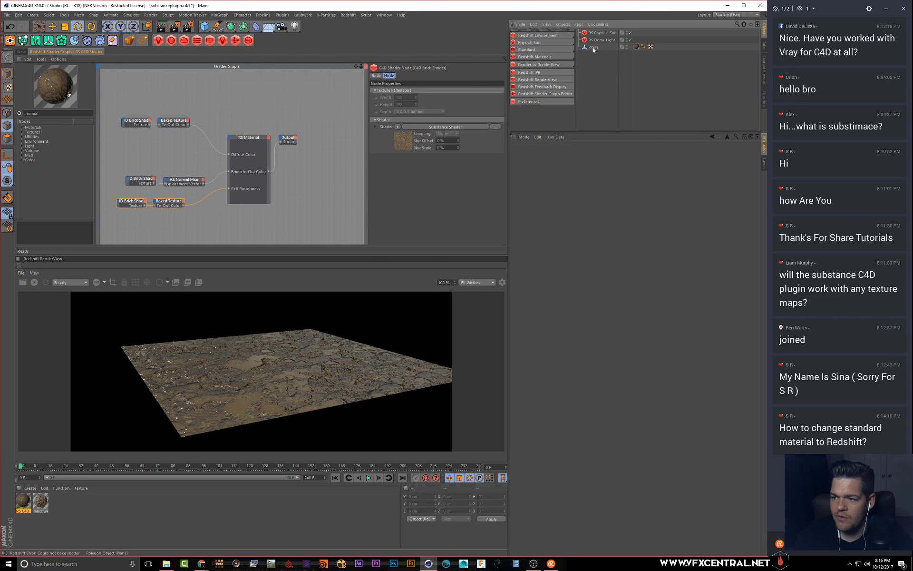
pyautogui.rightClick(593, 47)
pyautogui.moveTo(617, 111)
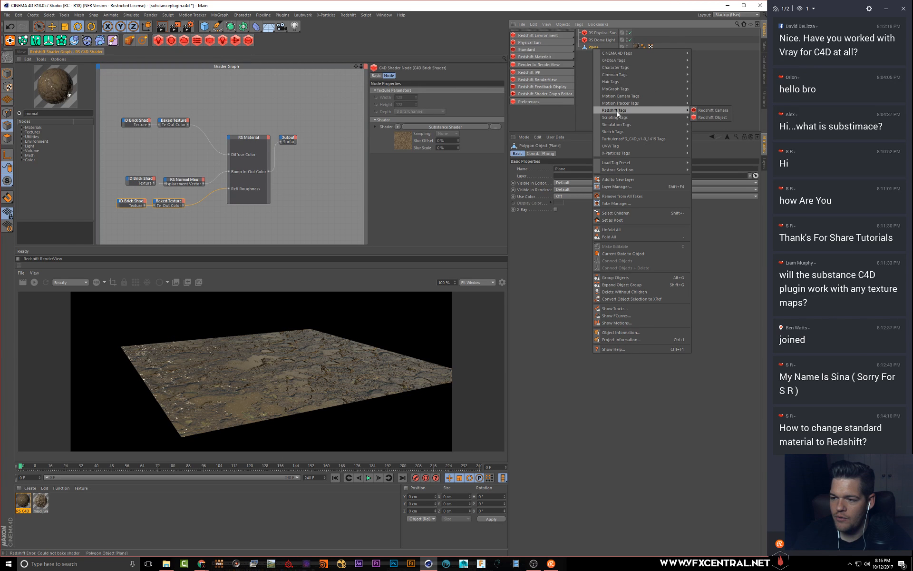
pyautogui.click(711, 117)
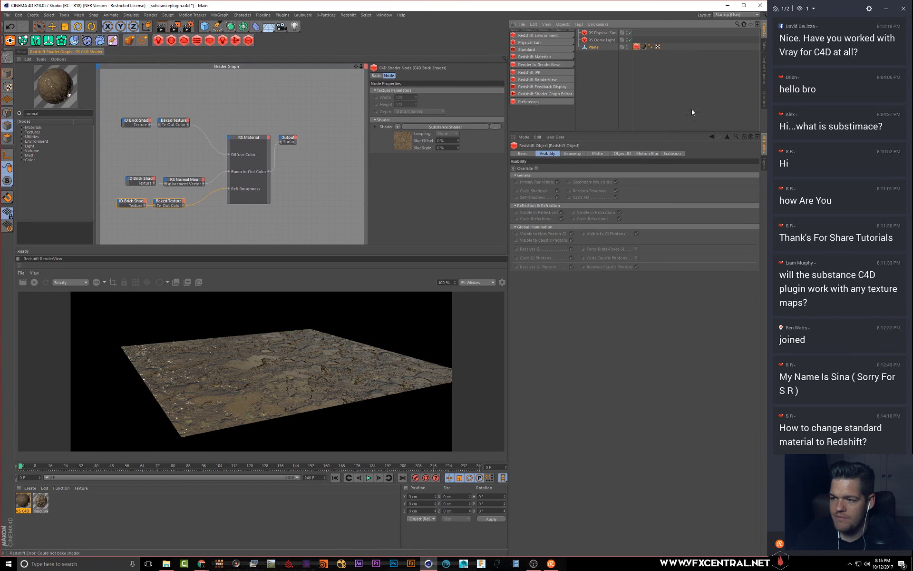
# - Override the tag's Geometry settings, enabling Tessellation and Displacement and turning off Smooth Subdivision
pyautogui.click(572, 154)
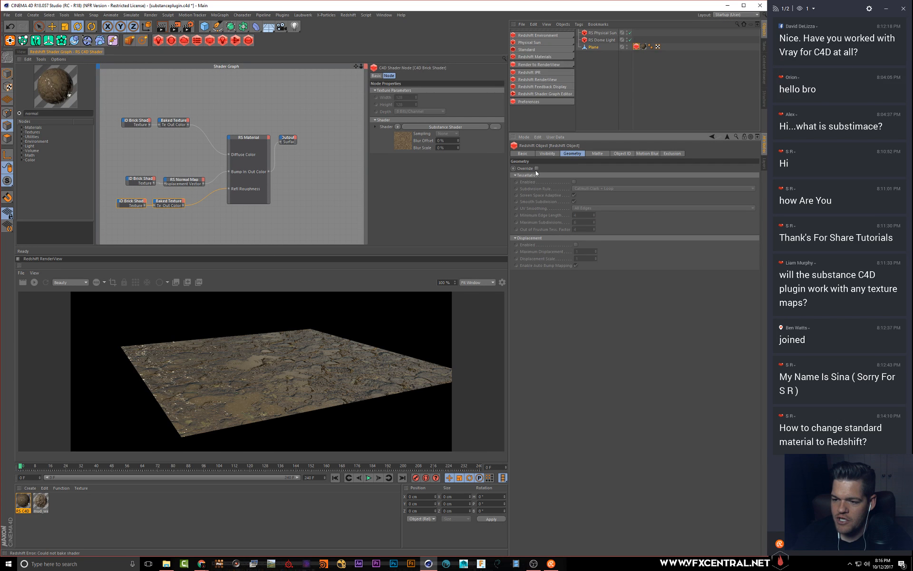
pyautogui.click(574, 182)
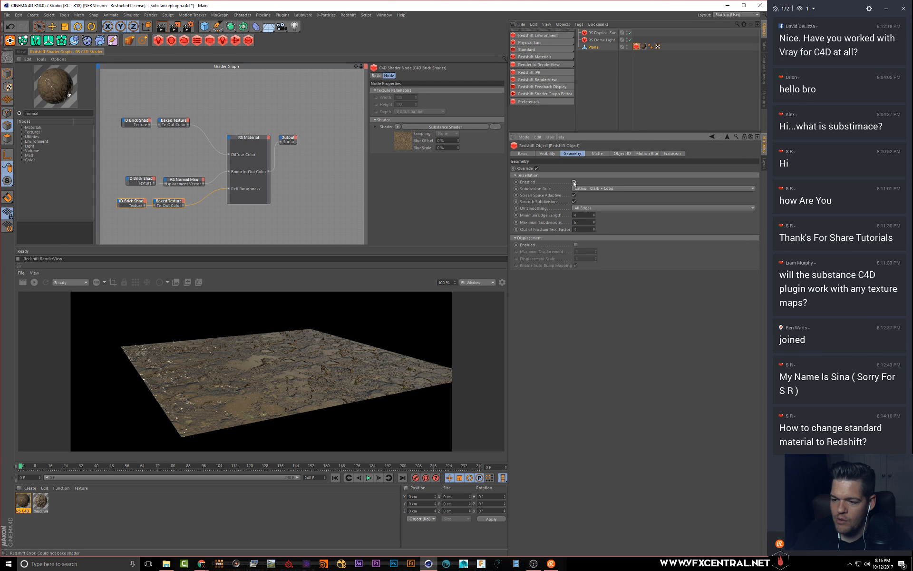
pyautogui.click(574, 201)
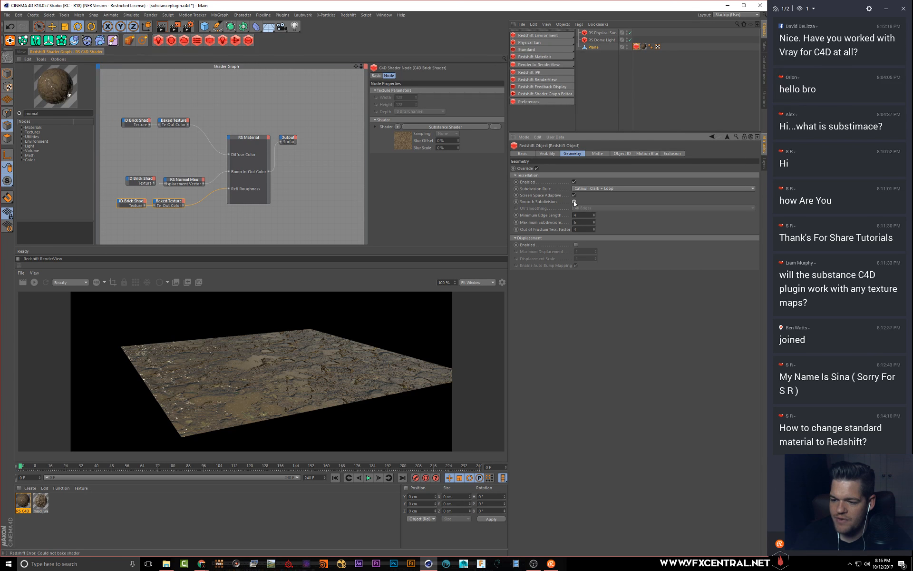
pyautogui.click(576, 245)
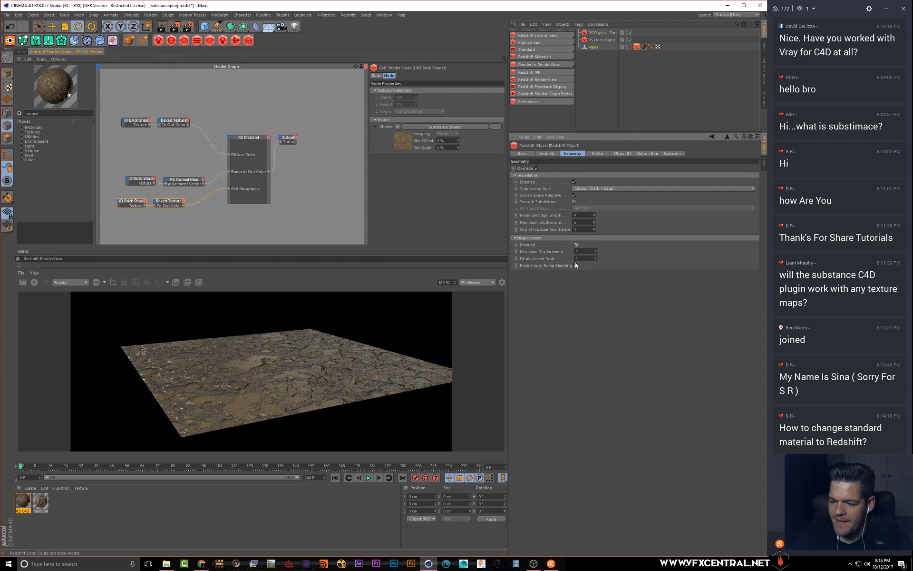
pyautogui.click(576, 265)
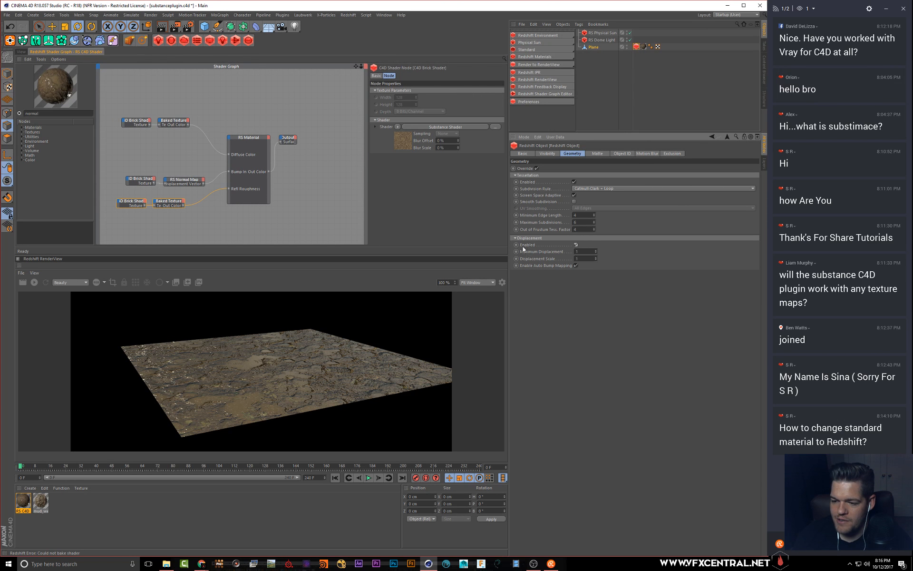
# - Search the node library for "displ" and add a Displacement node below the other nodes in the graph
pyautogui.moveTo(114, 99); pyautogui.dragTo(151, 137)
pyautogui.keyDown('alt'); pyautogui.moveTo(233, 126); pyautogui.dragTo(251, 118, button='middle'); pyautogui.keyUp('alt')
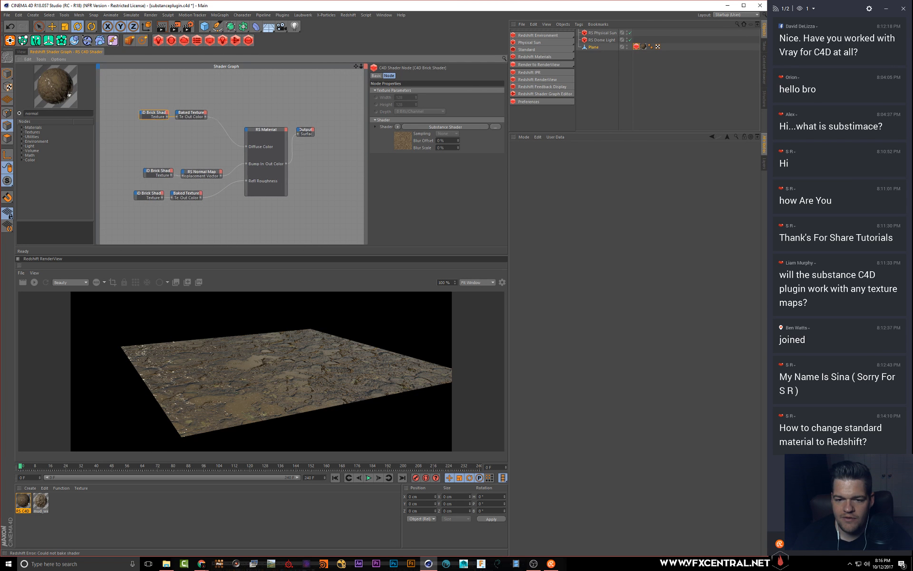
pyautogui.moveTo(42, 114); pyautogui.dragTo(24, 116)
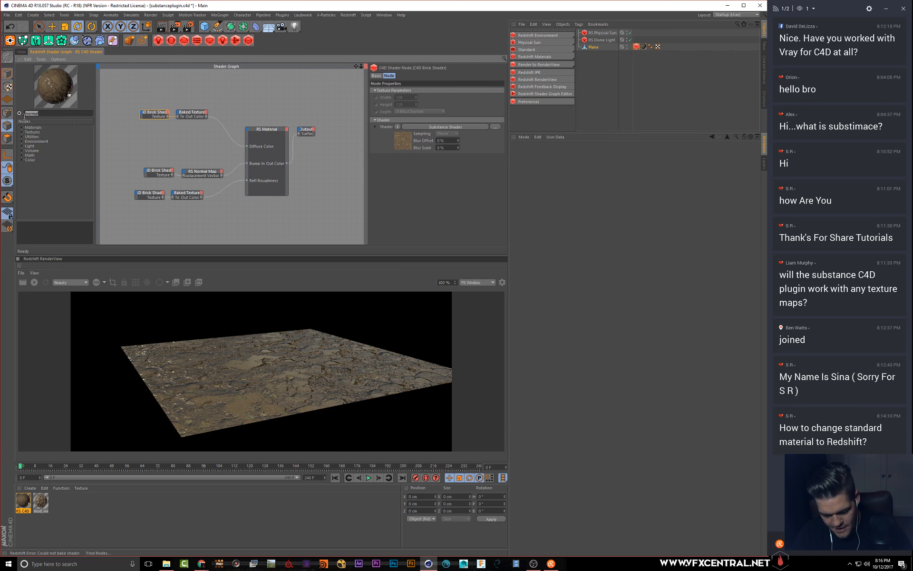
pyautogui.write('displ')
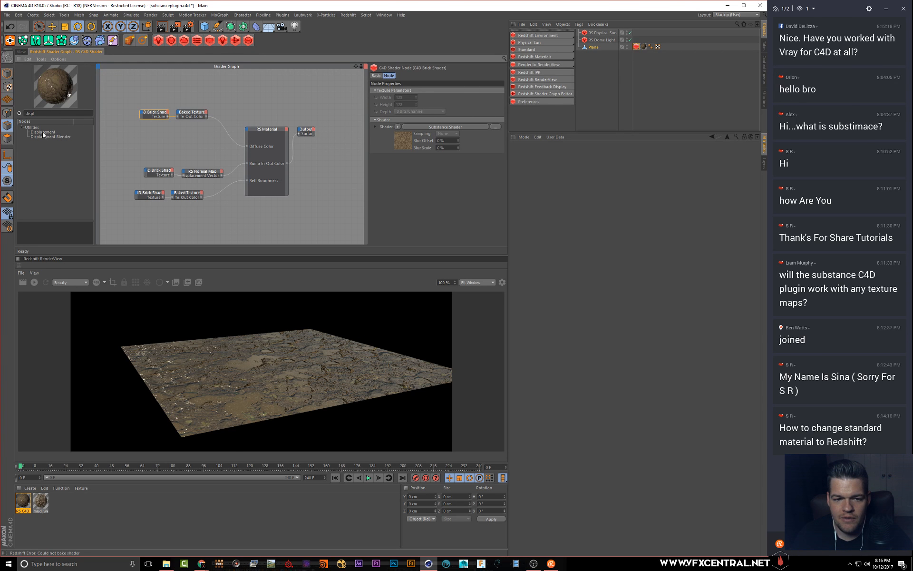
pyautogui.moveTo(42, 134); pyautogui.dragTo(225, 226)
# - Reposition the Output node and connect the Displacement node's Out to its Displacement input
pyautogui.click(312, 133)
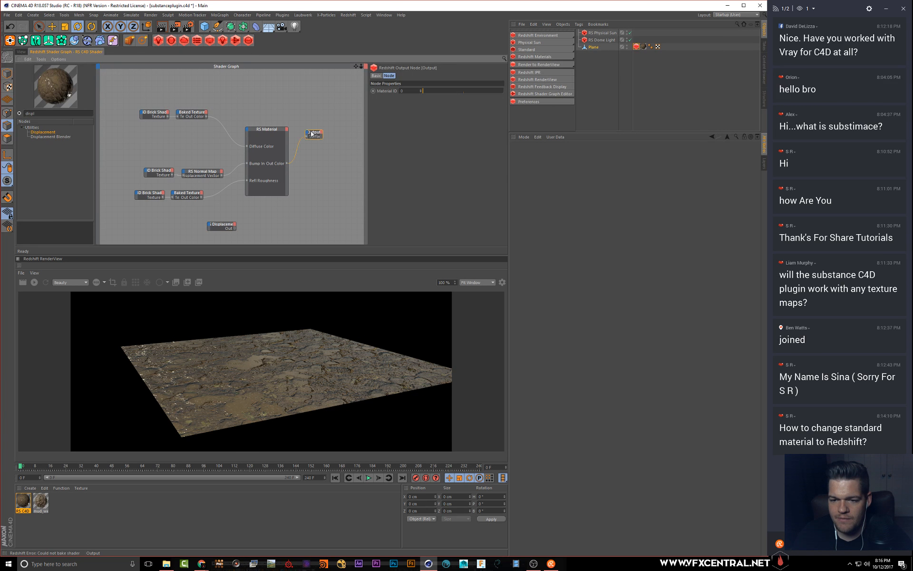
pyautogui.moveTo(312, 133); pyautogui.dragTo(352, 199)
pyautogui.moveTo(235, 230); pyautogui.dragTo(258, 237)
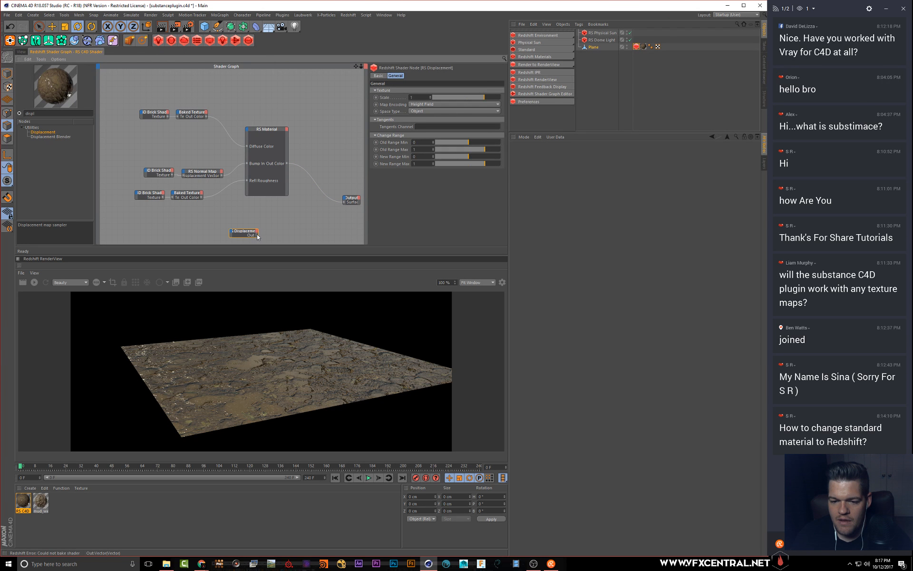
pyautogui.moveTo(338, 205); pyautogui.dragTo(344, 199)
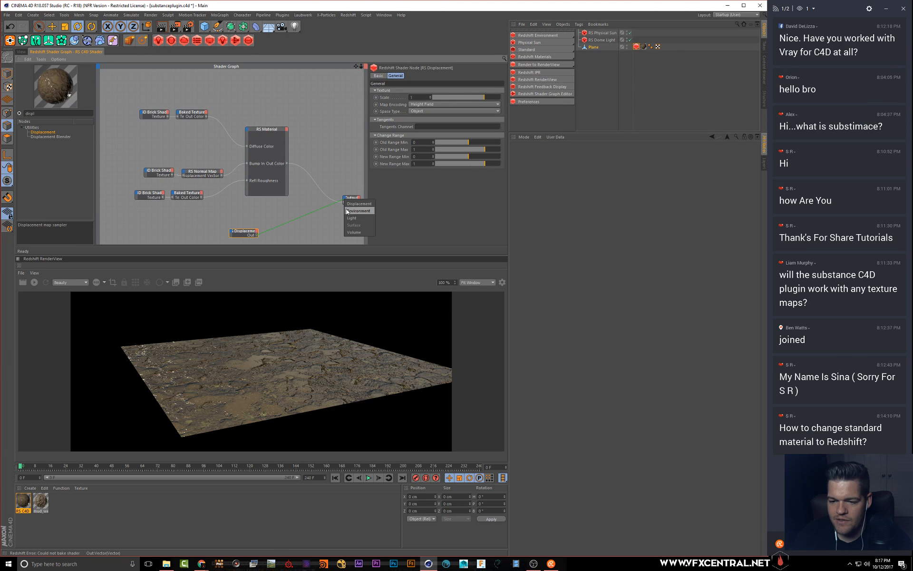
pyautogui.click(352, 209)
pyautogui.moveTo(241, 235); pyautogui.dragTo(263, 238)
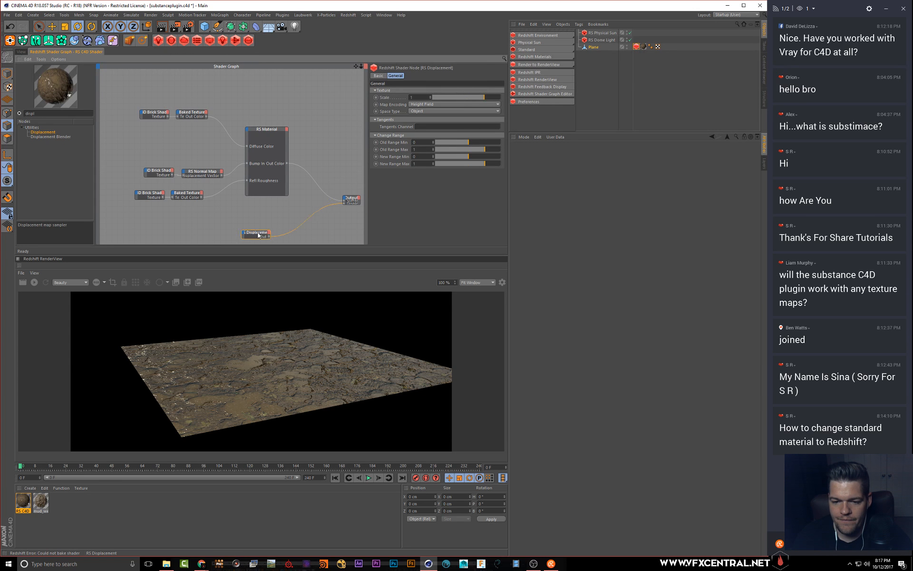
# - Duplicate the diffuse brick shader node and place the copy beside the Displacement node
pyautogui.click(135, 88)
pyautogui.moveTo(169, 126); pyautogui.dragTo(161, 130)
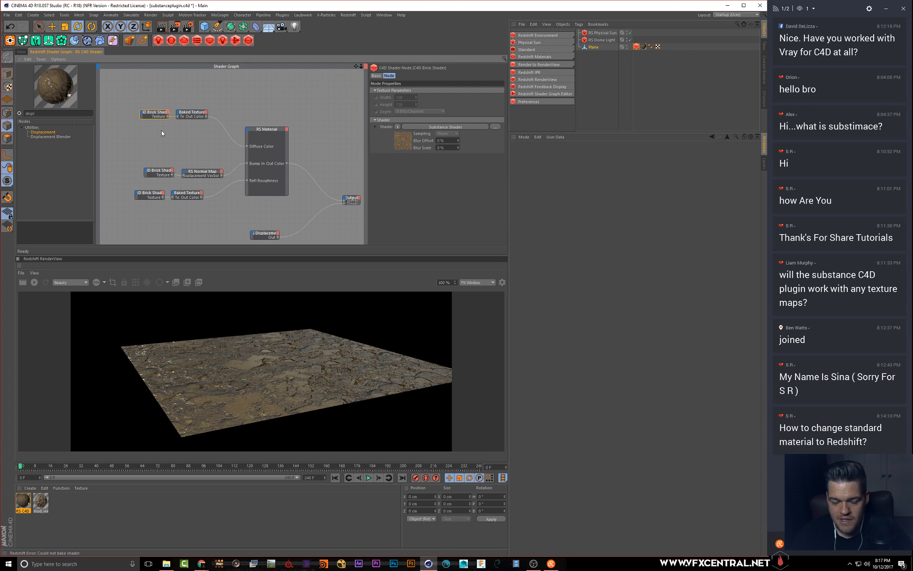
pyautogui.hotkey('ctrl', 'c')
pyautogui.click(180, 226)
pyautogui.hotkey('ctrl', 'v')
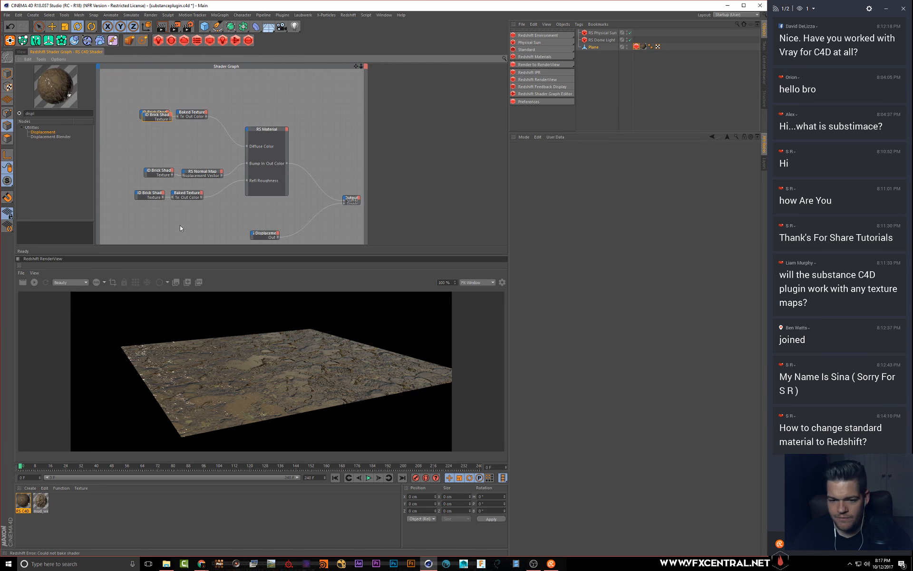
pyautogui.moveTo(156, 112); pyautogui.dragTo(180, 220)
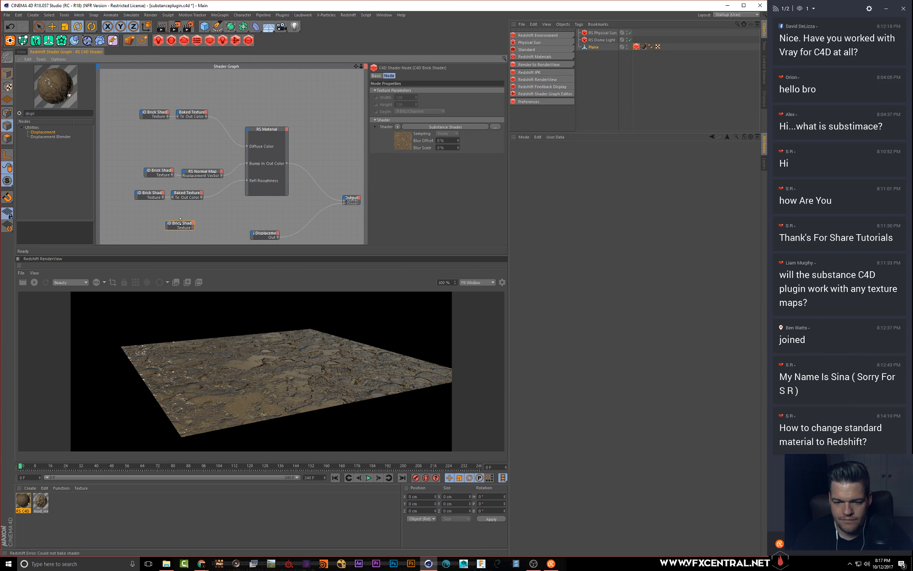
# - Set the copied node's Substance Shader channel to mud_wet_step_marks_height
pyautogui.click(409, 126)
pyautogui.click(518, 177)
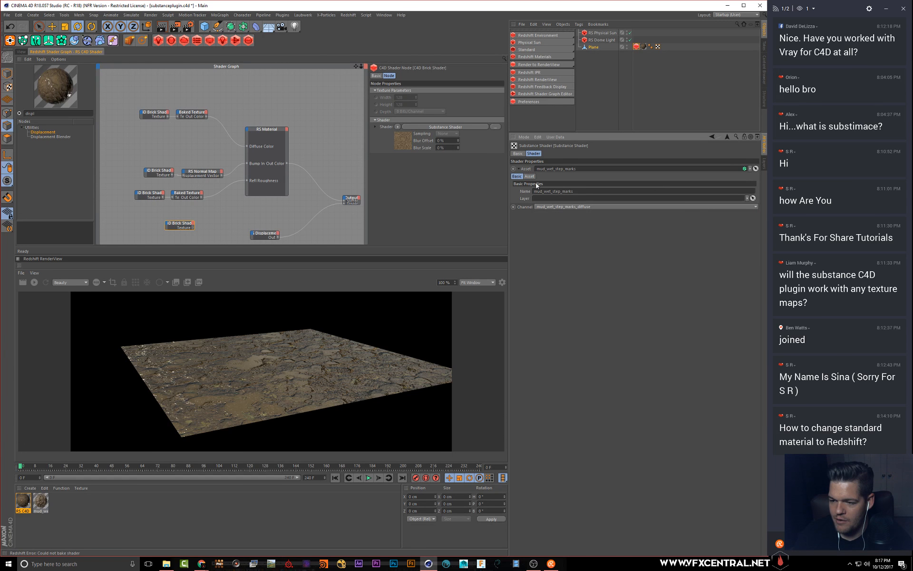
pyautogui.click(566, 207)
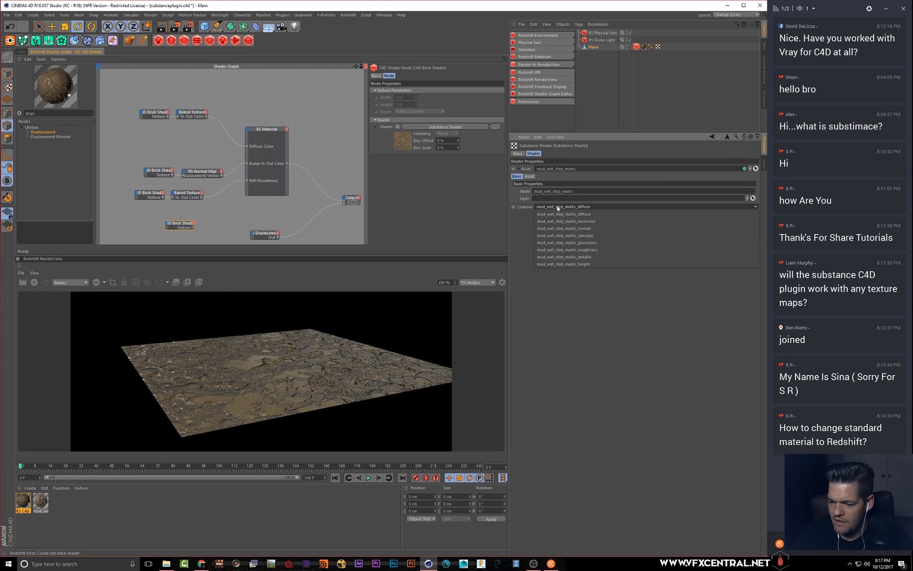
pyautogui.click(553, 264)
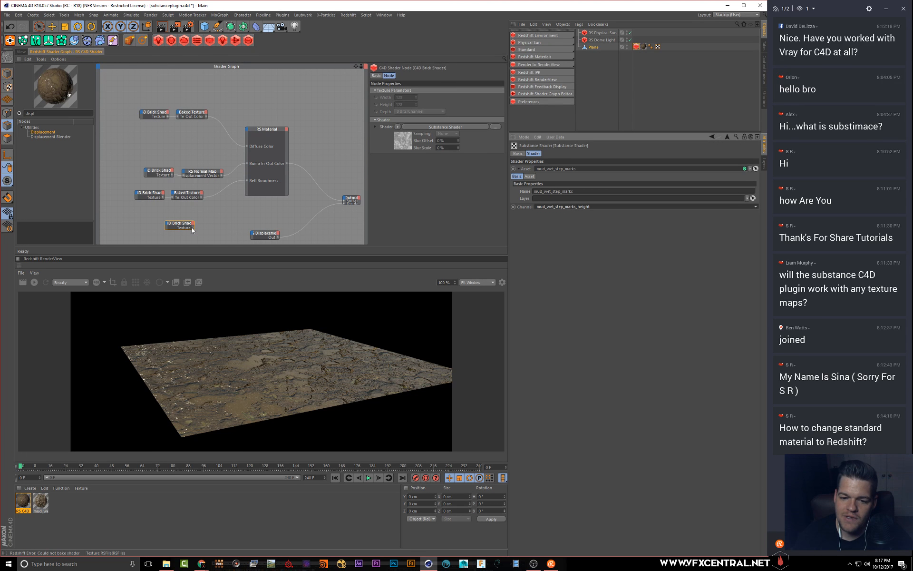
# - Duplicate the diffuse Baked Texture node and place the copy between the height shader and the Displacement node
pyautogui.moveTo(223, 231); pyautogui.dragTo(252, 235)
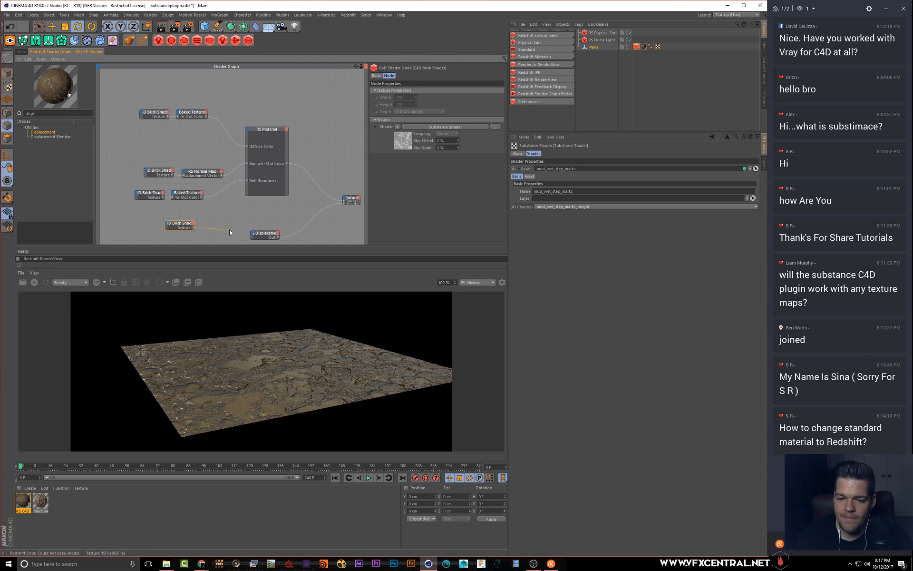
pyautogui.click(189, 115)
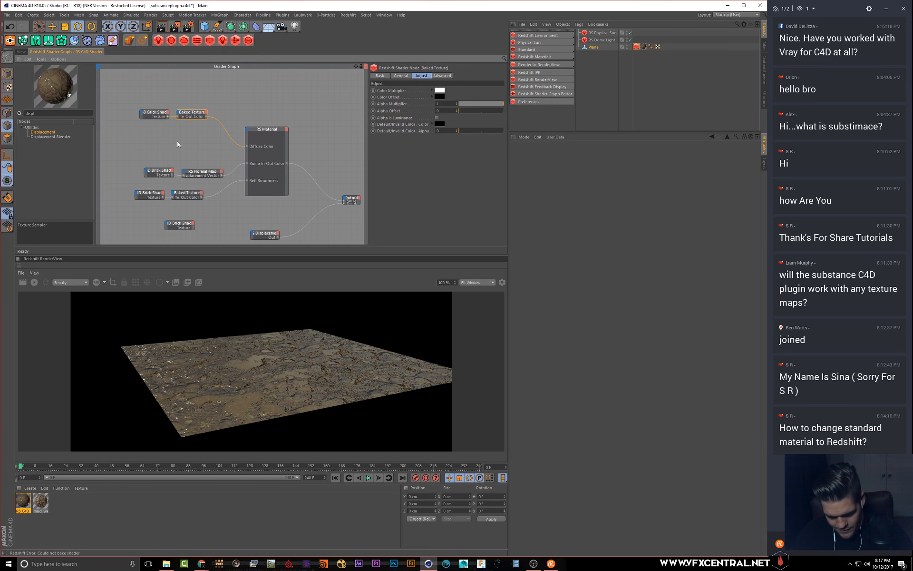
pyautogui.click(212, 225)
pyautogui.hotkey('ctrl', 'v')
pyautogui.moveTo(201, 115); pyautogui.dragTo(223, 229)
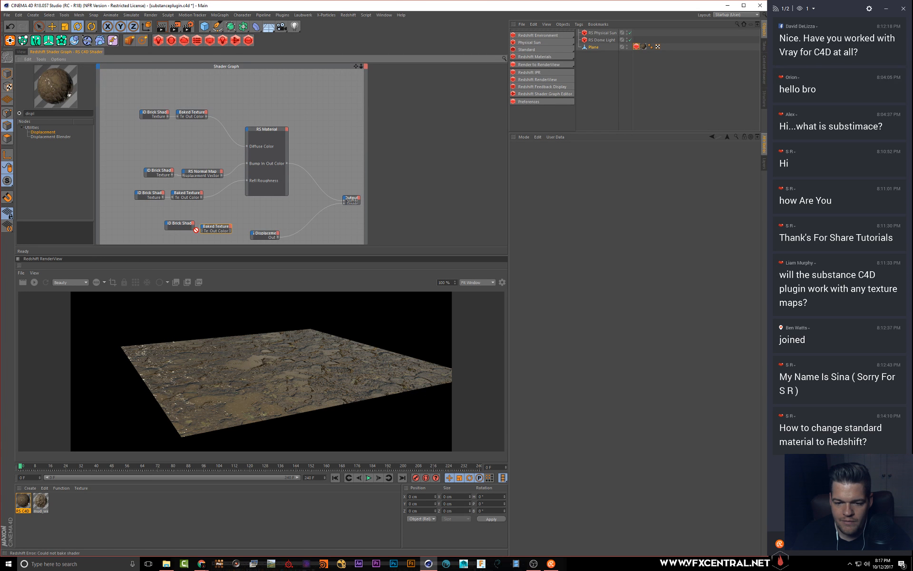
# - Connect the height shader's Texture to the new Baked Texture, and its Out Color to the Displacement node's Tex Map input
pyautogui.click(192, 228)
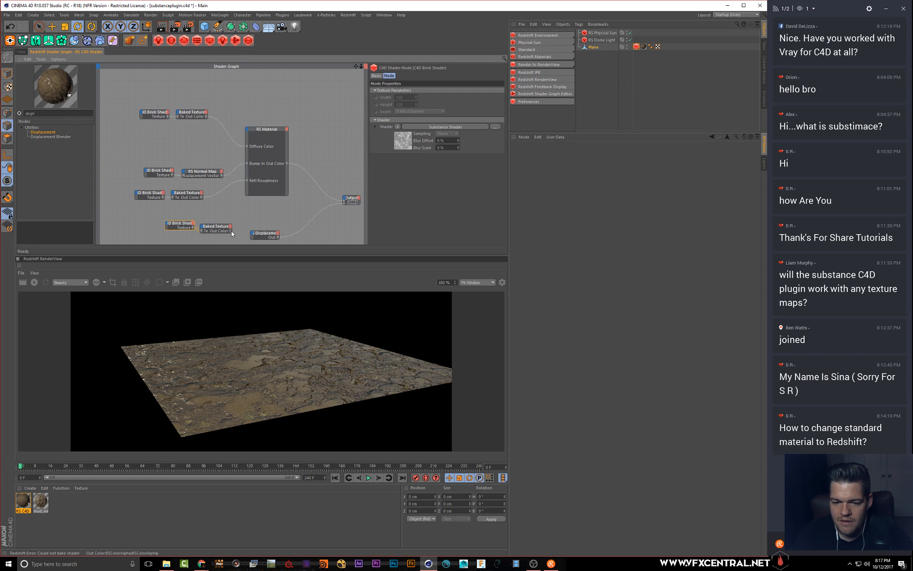
pyautogui.moveTo(231, 230); pyautogui.dragTo(254, 236)
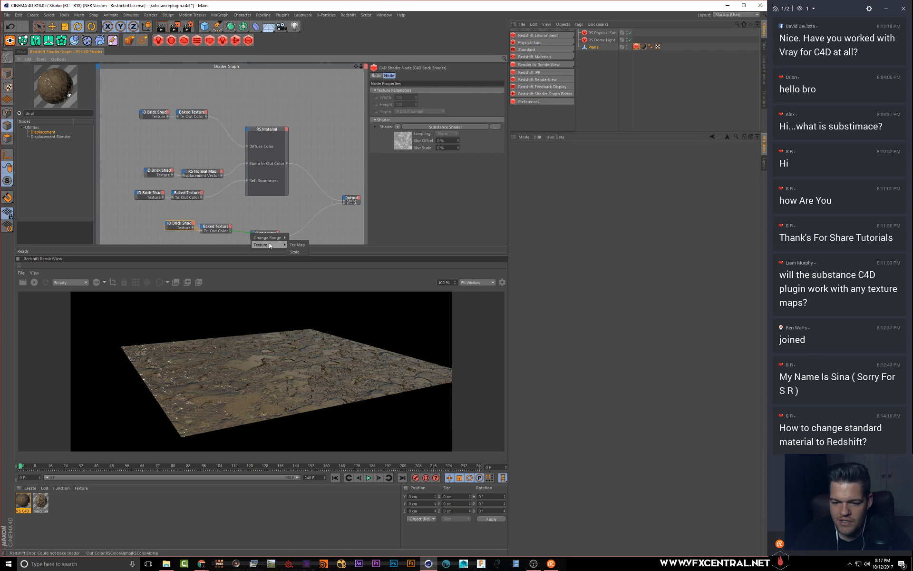
pyautogui.click(291, 245)
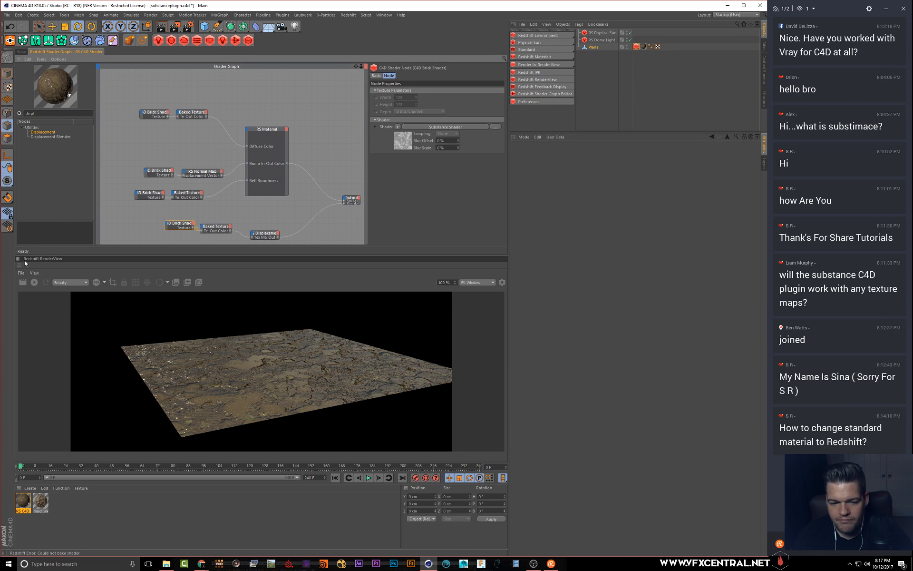
# - Restart the live render and set Maximum Displacement to 80 in the plane's Redshift Object tag
pyautogui.click(34, 283)
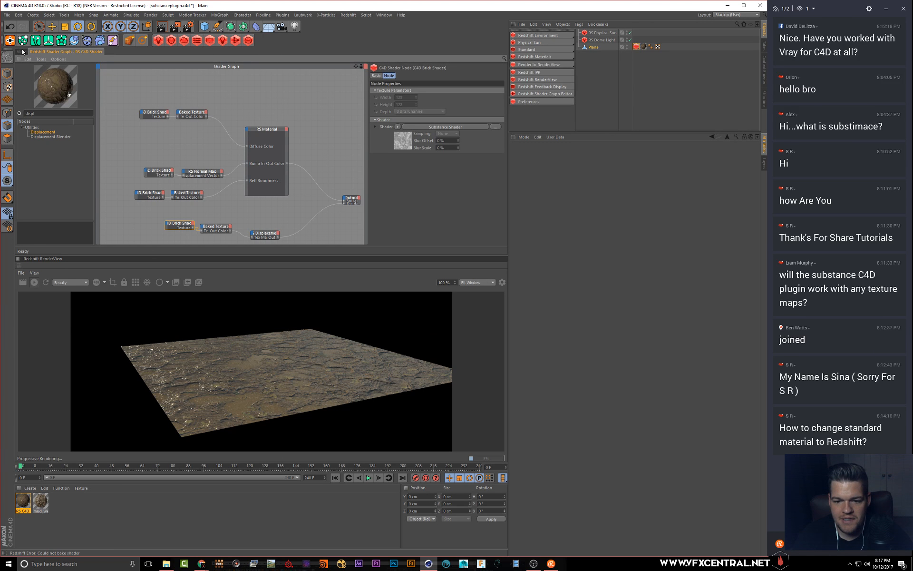
pyautogui.click(262, 235)
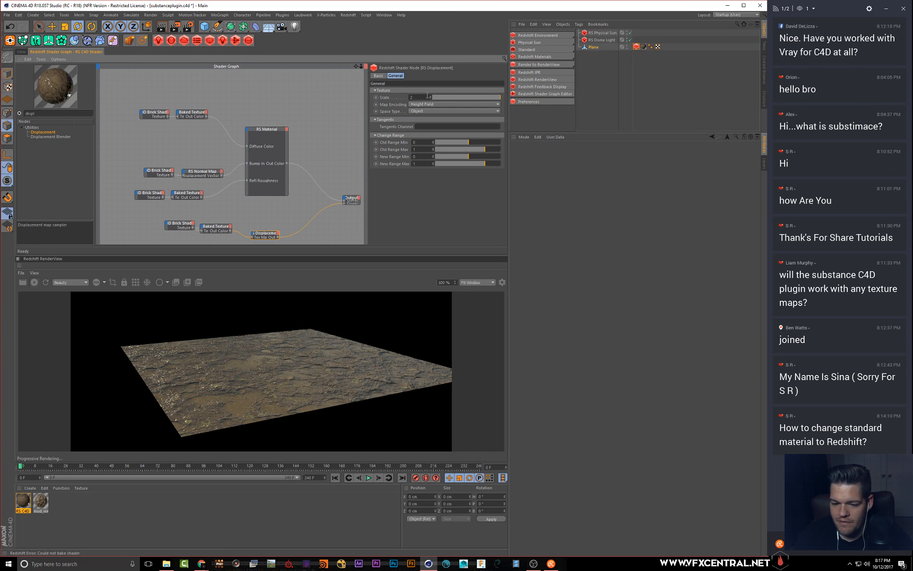
pyautogui.click(636, 46)
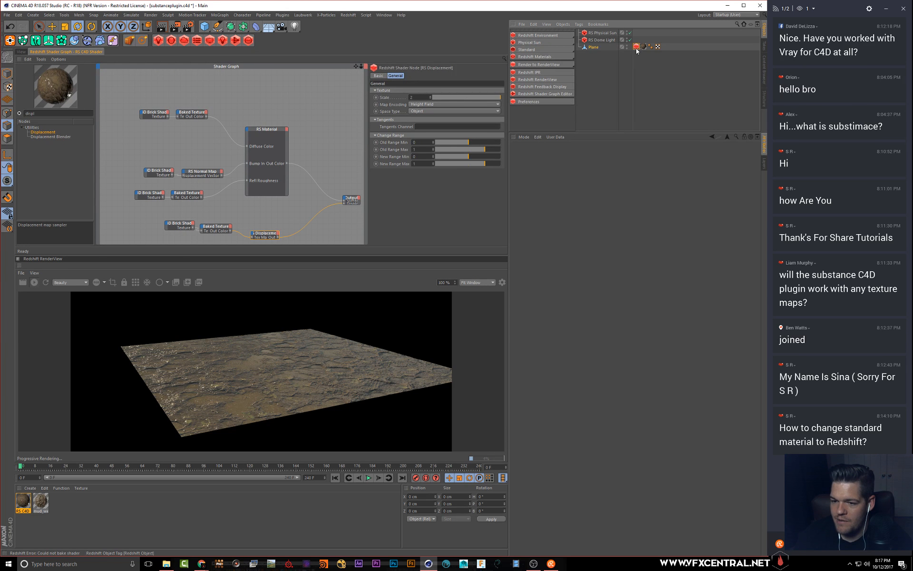
pyautogui.click(582, 251)
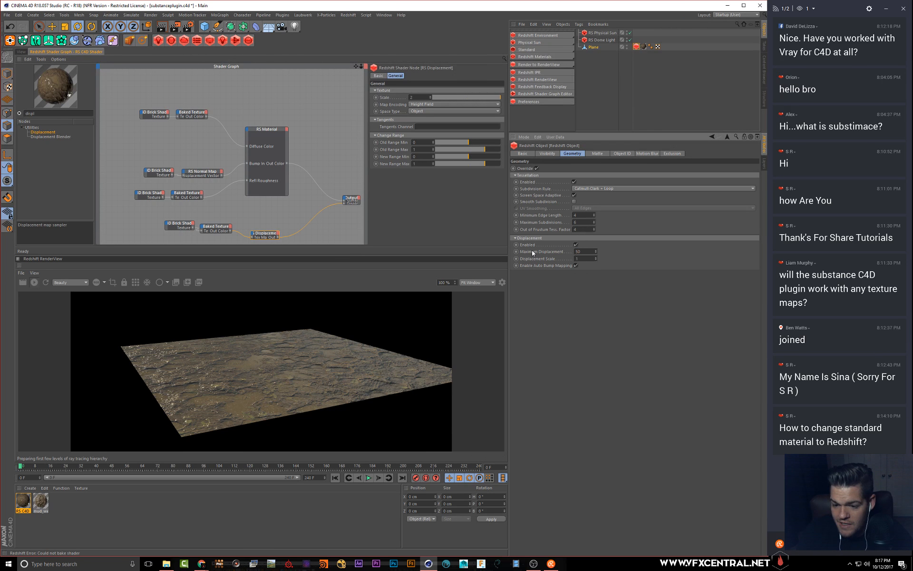
pyautogui.moveTo(583, 252); pyautogui.dragTo(451, 232)
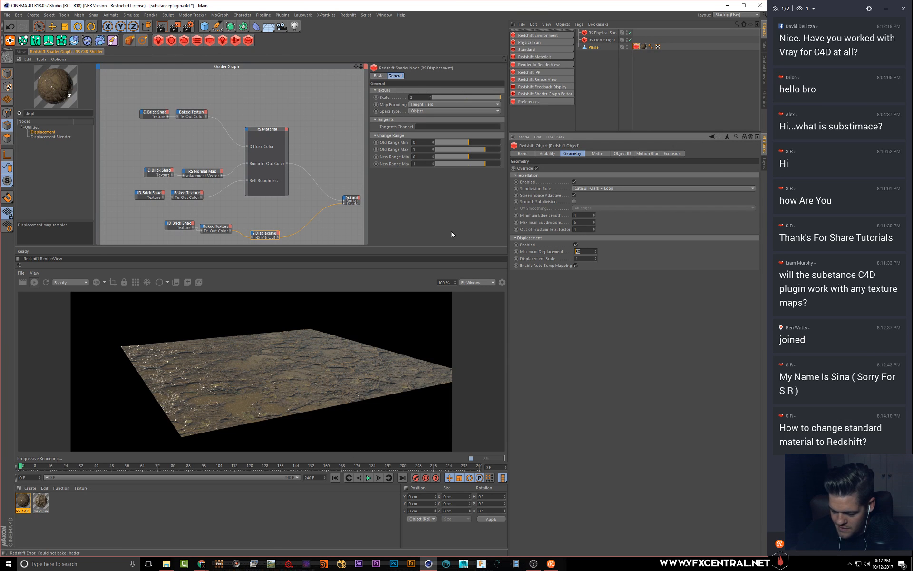
pyautogui.write('80')
pyautogui.press('Return')
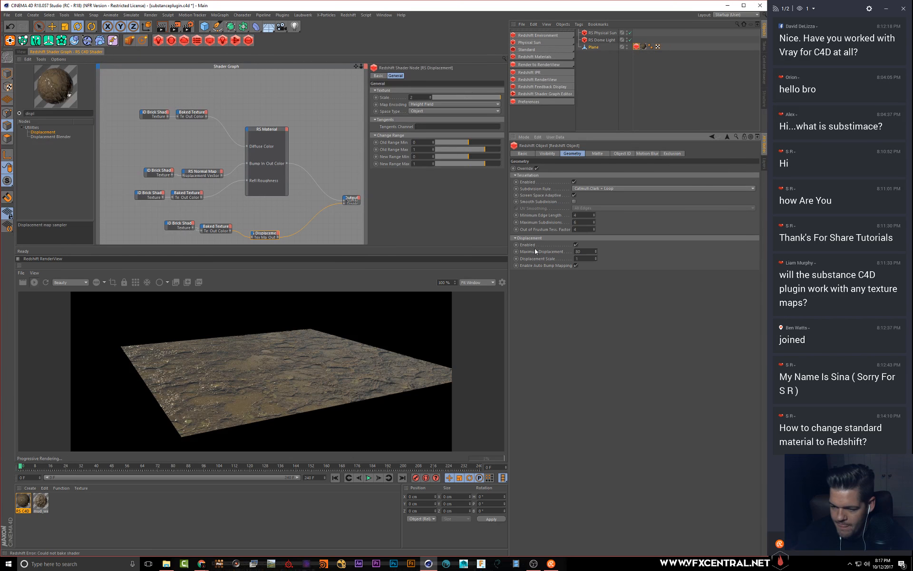
# - Set the plane's Displacement Scale to 10 and view the displaced mud from a higher angle
pyautogui.write('10')
pyautogui.press('Return')
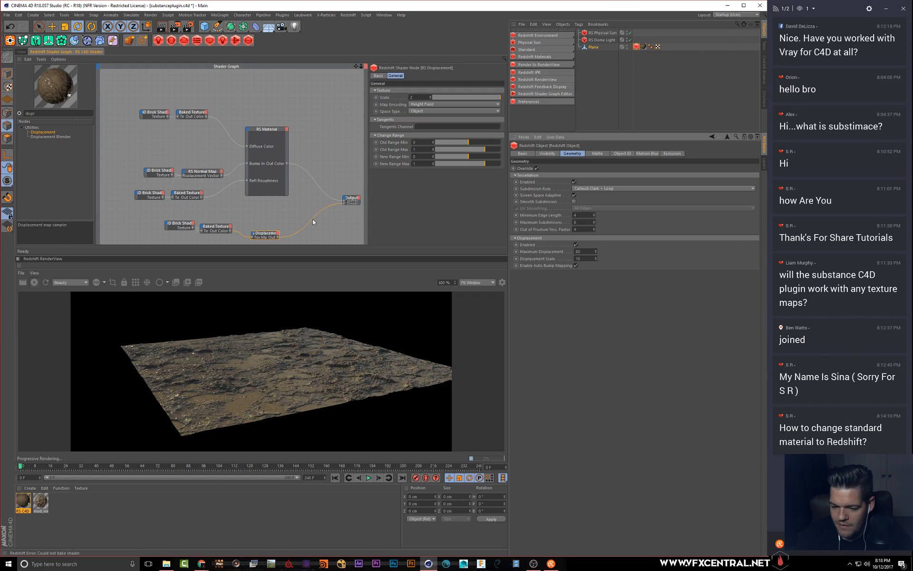
pyautogui.click(21, 52)
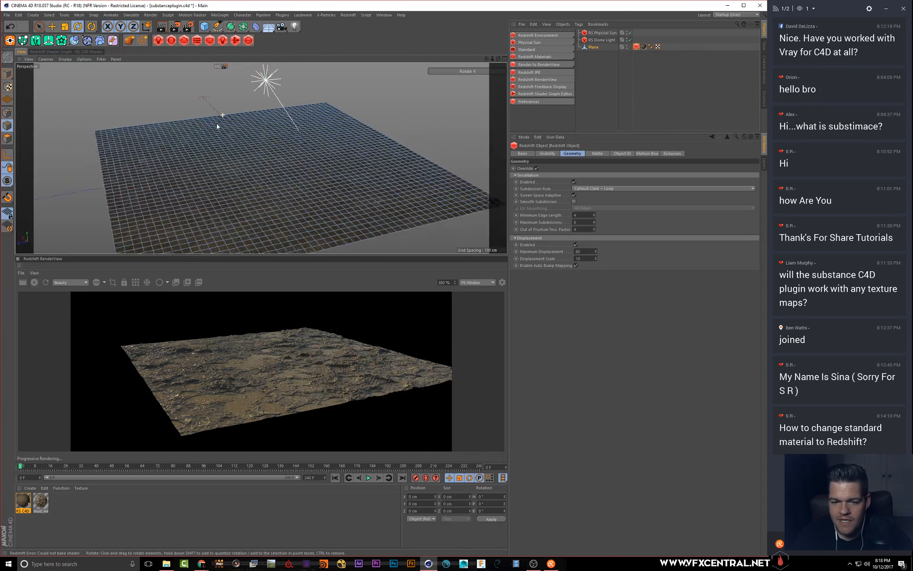
pyautogui.keyDown('alt'); pyautogui.moveTo(184, 118); pyautogui.dragTo(249, 161); pyautogui.keyUp('alt')
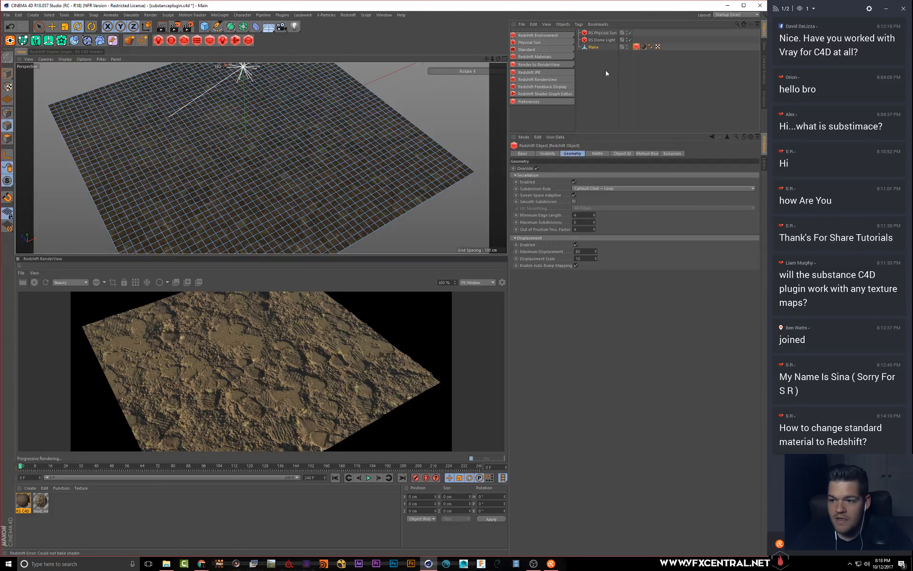
# - Rotate the RS Physical Sun to a low angle so its light grazes the displaced mud plane
pyautogui.click(610, 53)
pyautogui.click(594, 47)
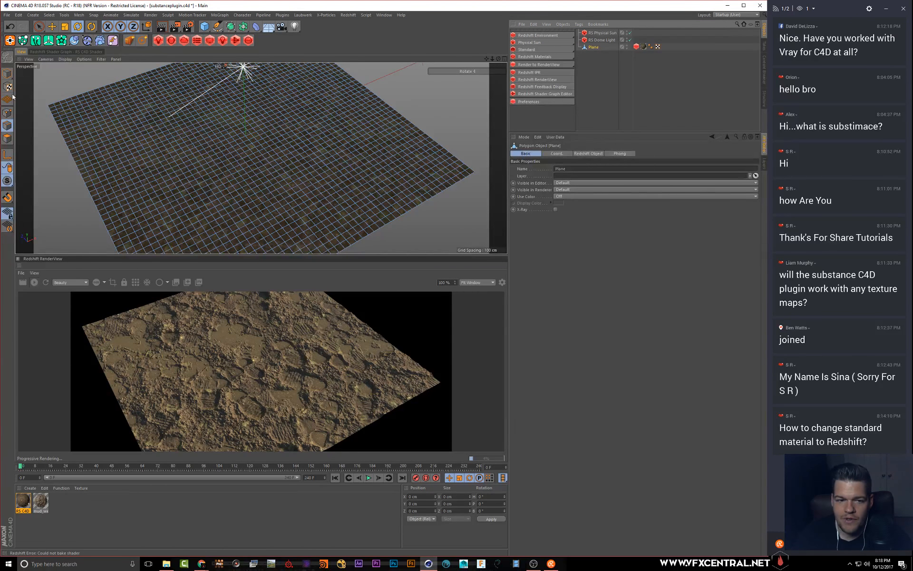
pyautogui.click(603, 39)
pyautogui.click(602, 33)
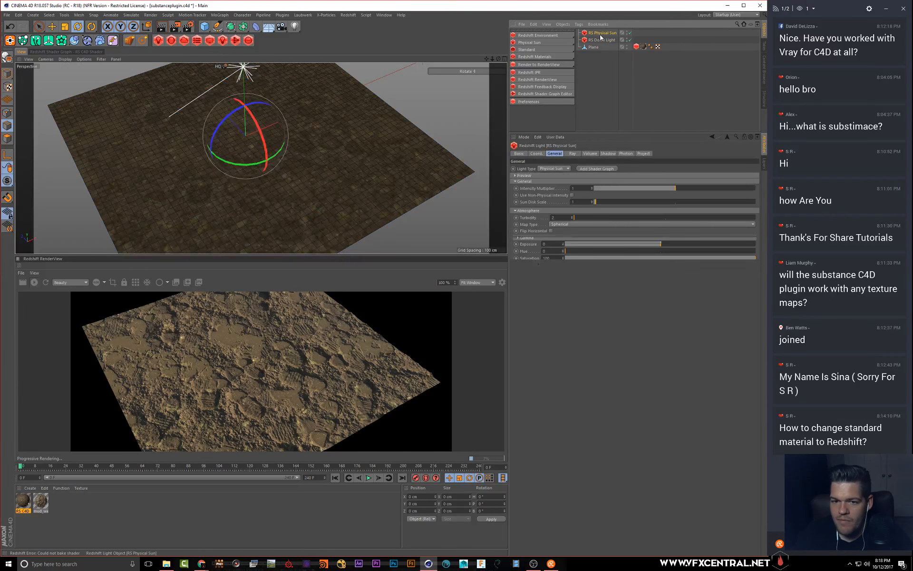
pyautogui.moveTo(208, 76); pyautogui.dragTo(207, 69)
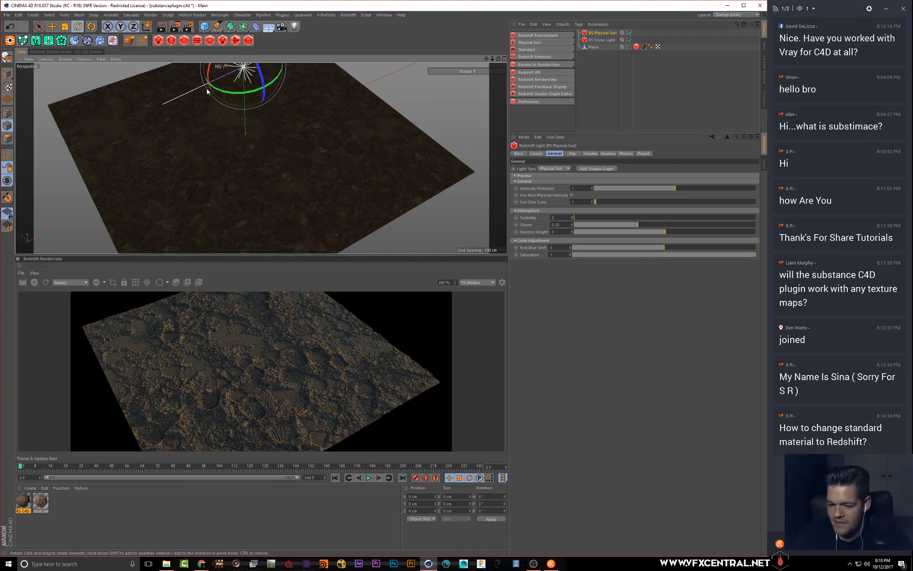
pyautogui.keyDown('alt'); pyautogui.moveTo(264, 112); pyautogui.dragTo(289, 118); pyautogui.keyUp('alt')
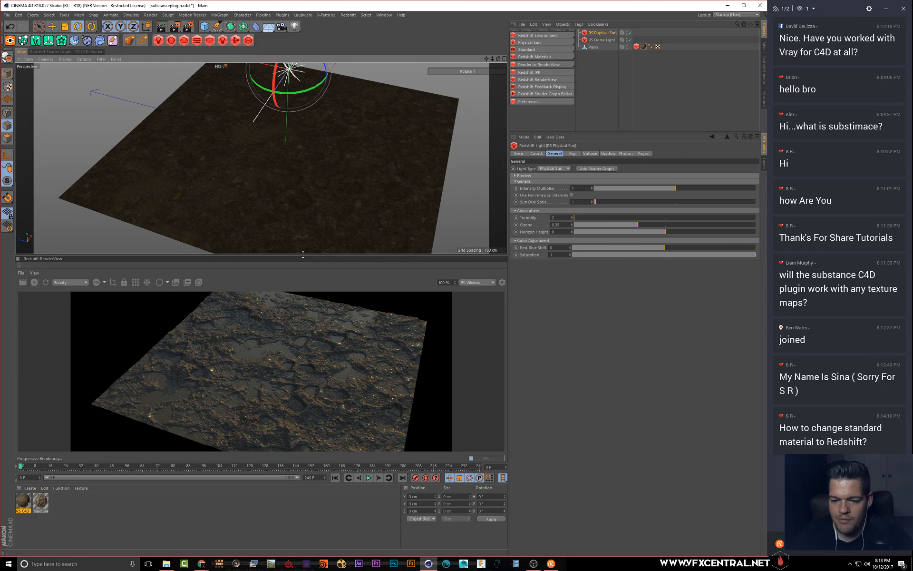
# - Enlarge the Redshift RenderView over the viewport and save the scene file
pyautogui.moveTo(303, 255); pyautogui.dragTo(303, 162)
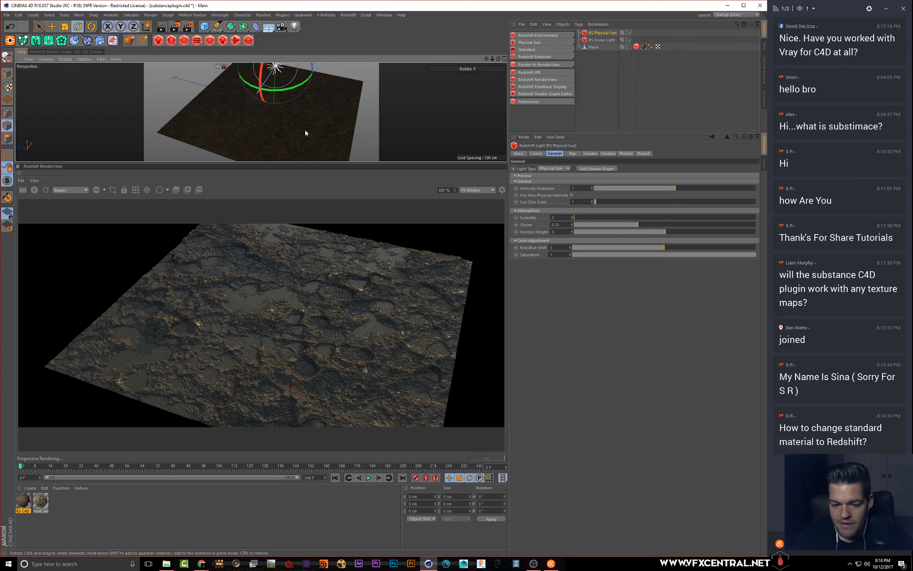
pyautogui.moveTo(295, 98)
pyautogui.keyDown('alt'); pyautogui.mouseDown()
pyautogui.moveTo(273, 103)
pyautogui.moveTo(299, 149)
pyautogui.moveTo(285, 118)
pyautogui.moveTo(290, 102)
pyautogui.mouseUp(); pyautogui.keyUp('alt')
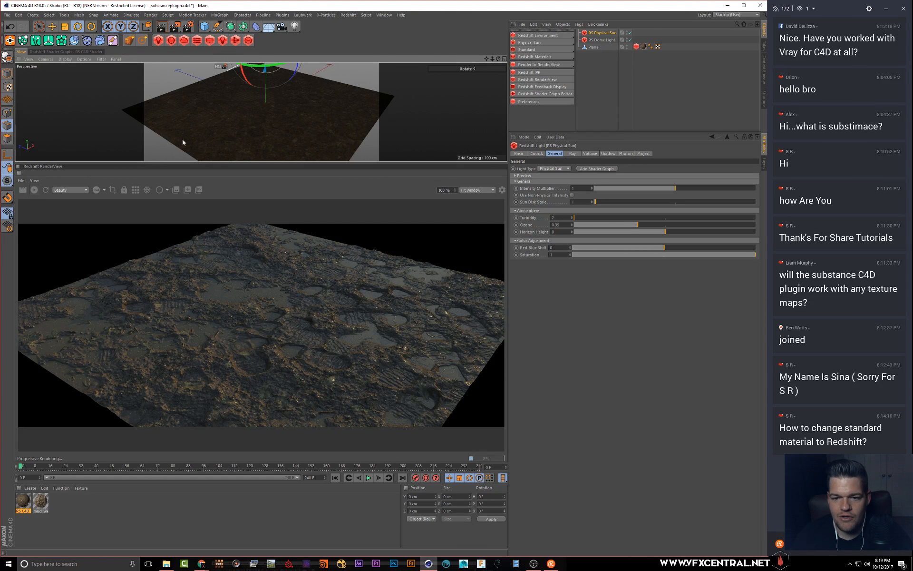
pyautogui.click(6, 14)
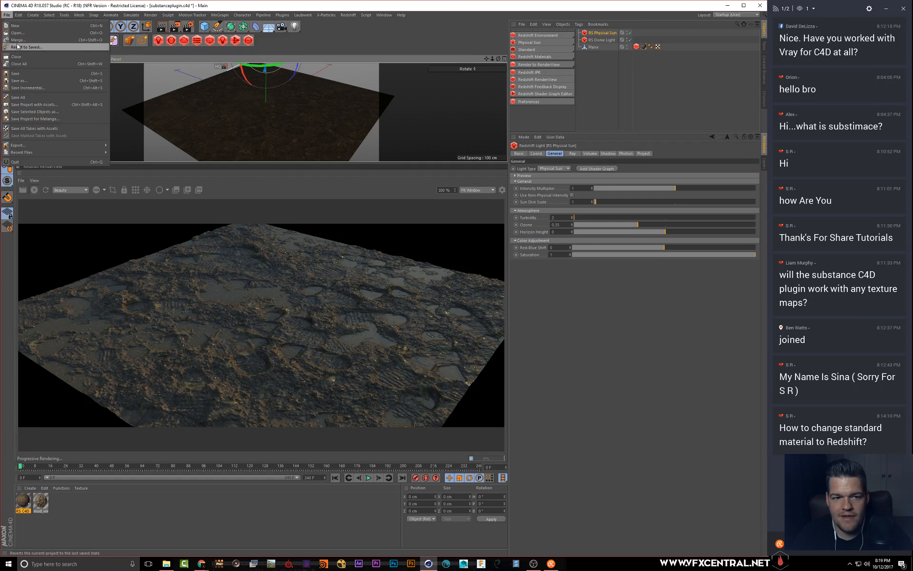
pyautogui.click(17, 73)
# - Open the mud_wet_step_marks Substance Shader settings from the diffuse brick shader node of the RS C4D Shader material
pyautogui.click(590, 65)
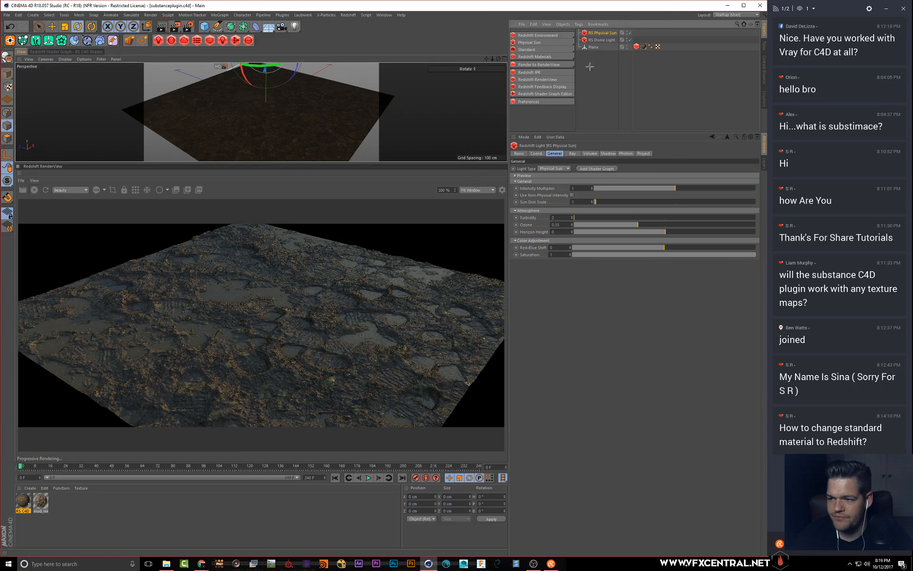
pyautogui.click(644, 46)
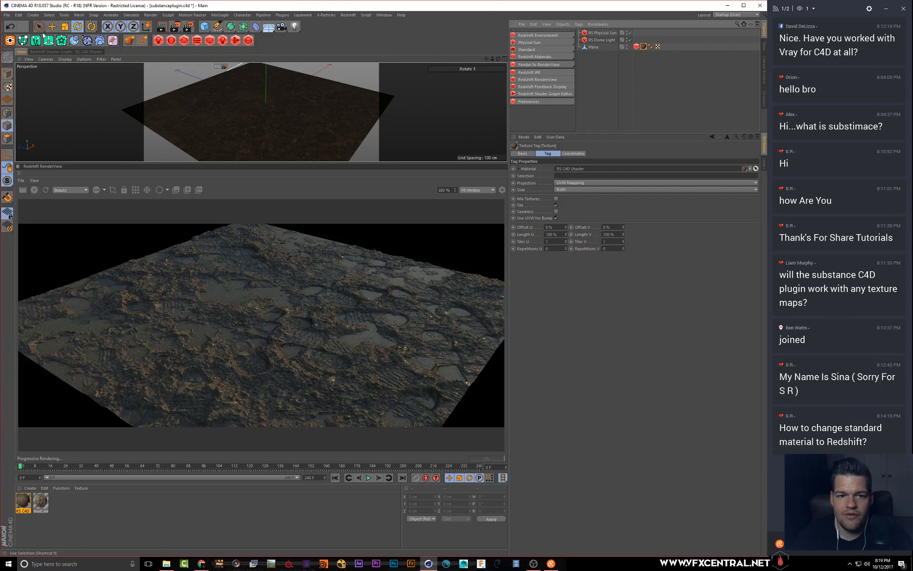
pyautogui.click(66, 52)
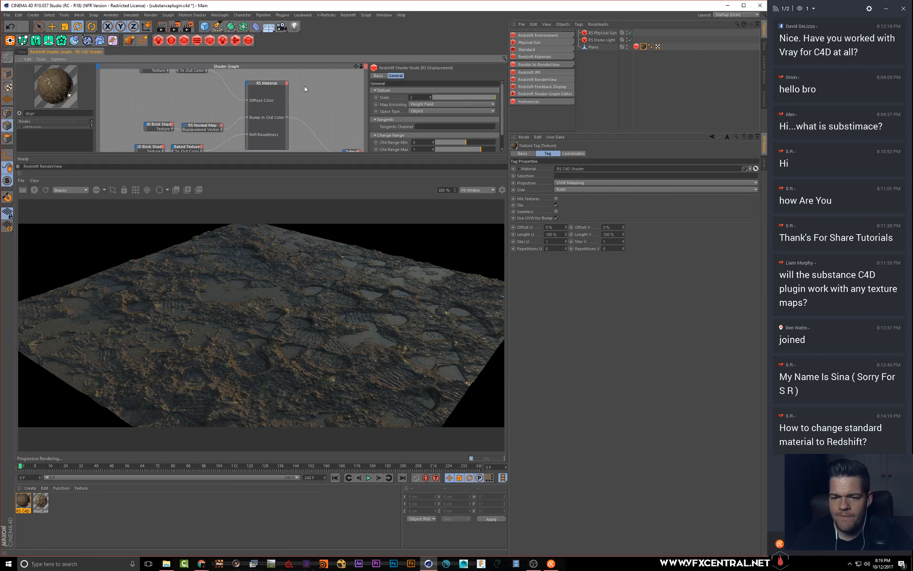
pyautogui.keyDown('alt'); pyautogui.moveTo(305, 89); pyautogui.dragTo(364, 159, button='middle'); pyautogui.keyUp('alt')
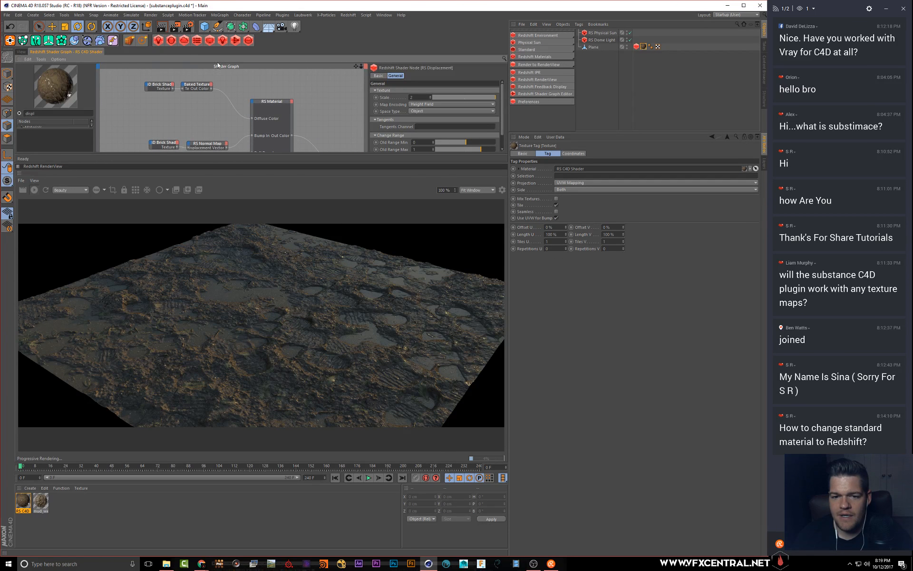
pyautogui.click(160, 86)
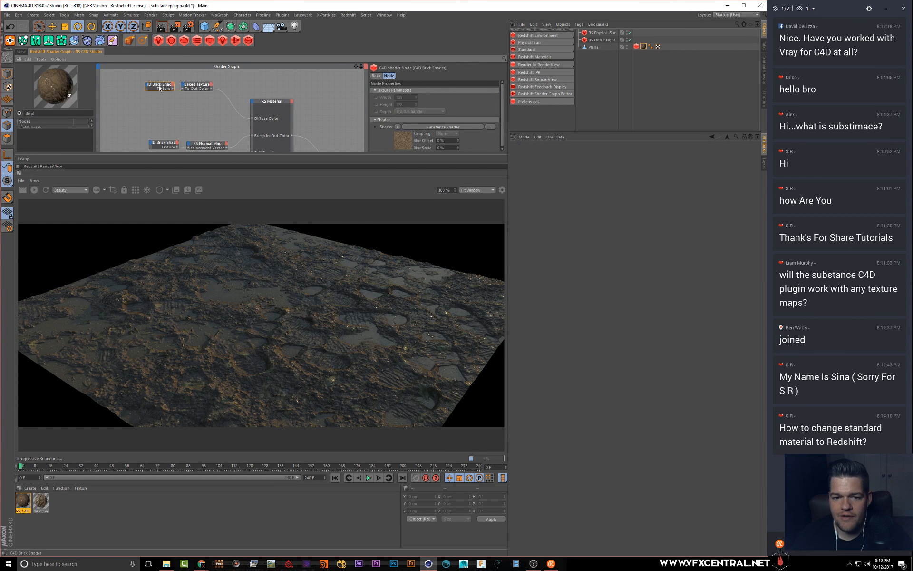
pyautogui.click(162, 143)
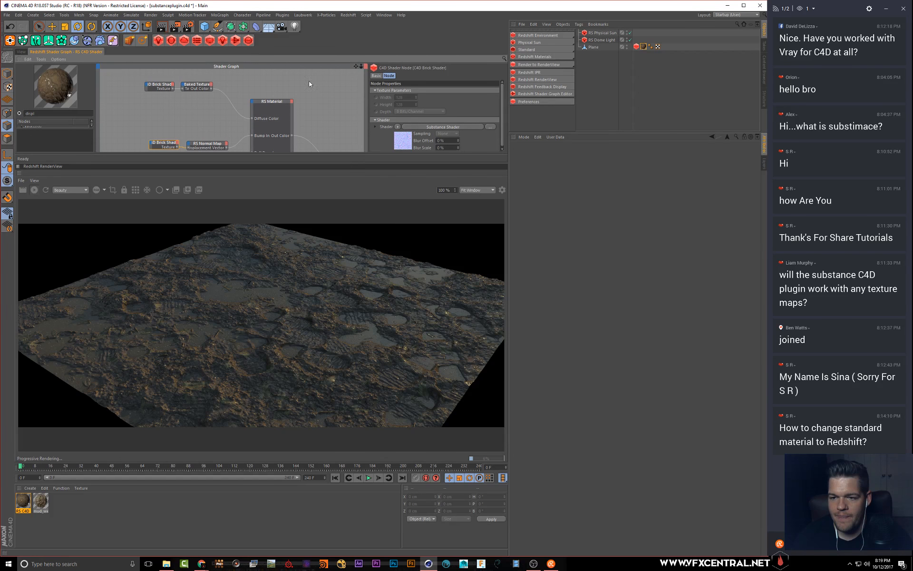
pyautogui.click(162, 86)
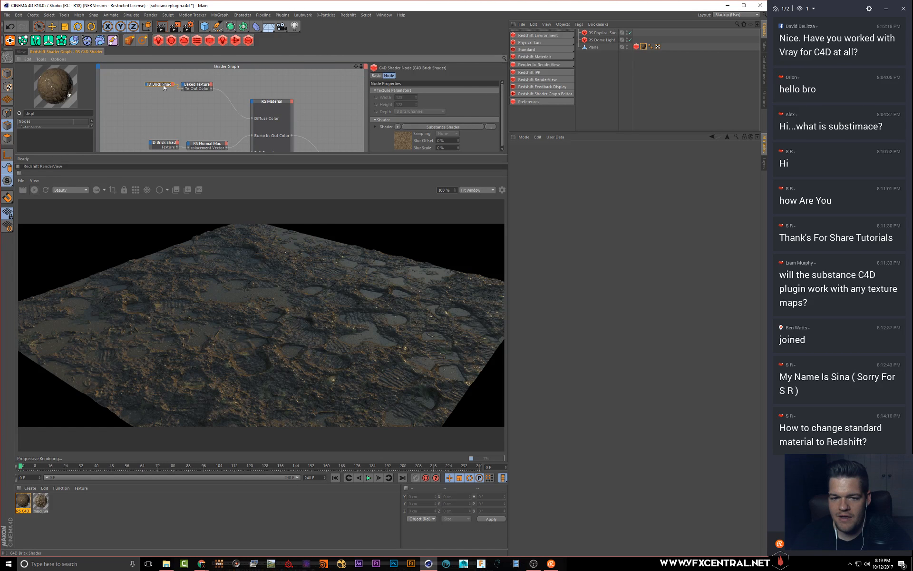
pyautogui.click(427, 126)
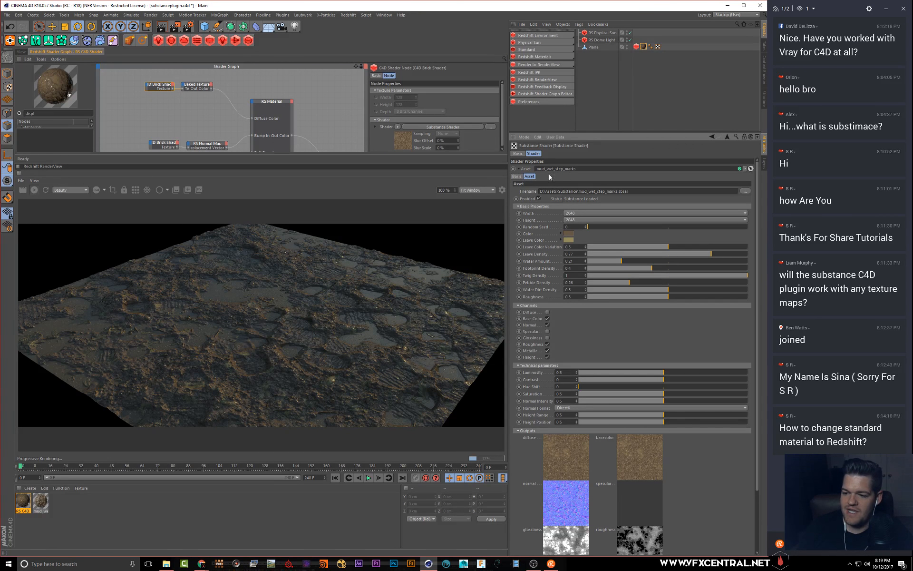
# - Set the mud substance's Water Amount to 1 and Leave Density to 0.95, and view the flooded plane in the live render
pyautogui.click(596, 261)
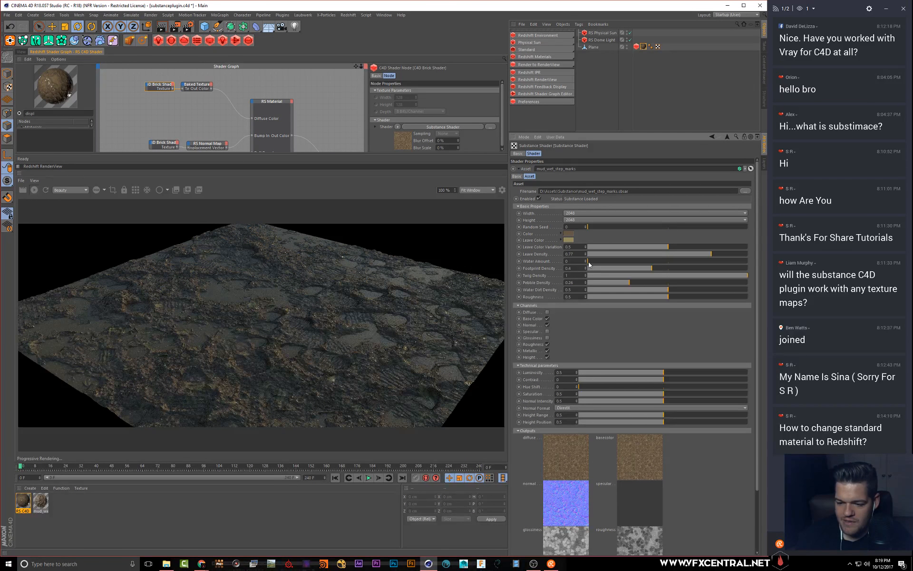
pyautogui.click(37, 192)
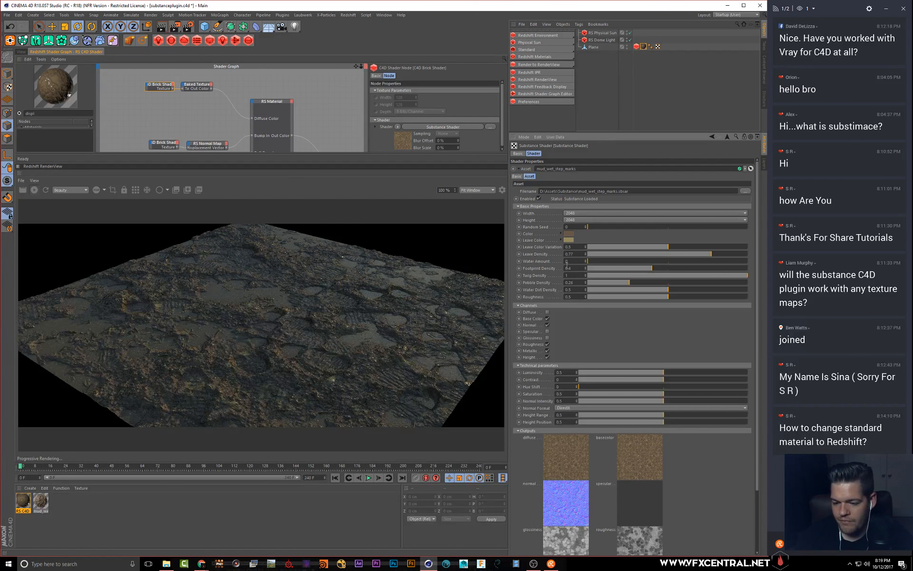
pyautogui.click(704, 260)
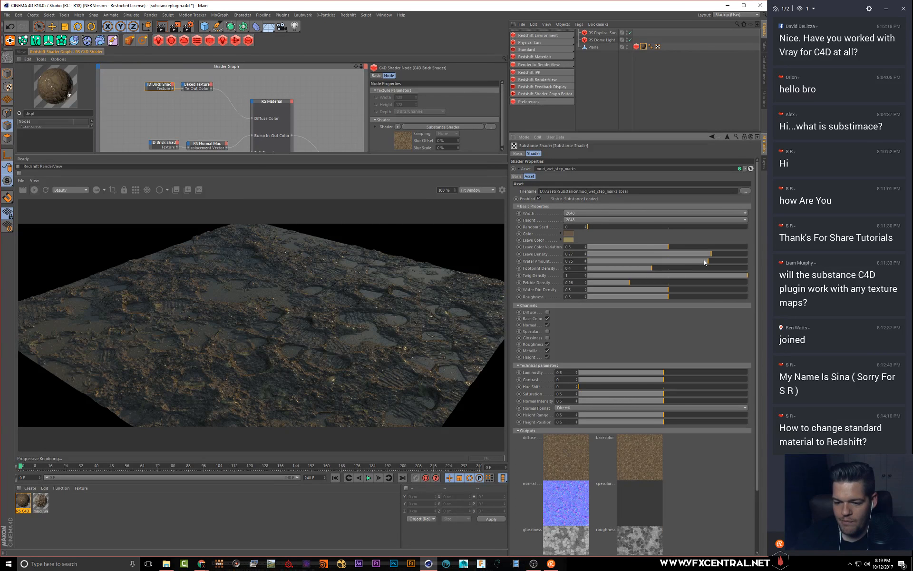
pyautogui.click(744, 261)
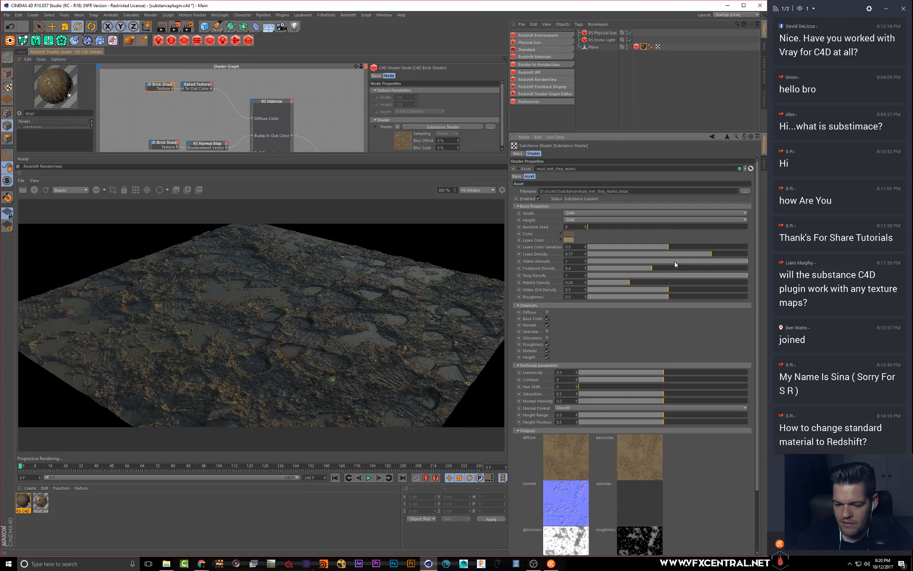
pyautogui.click(741, 255)
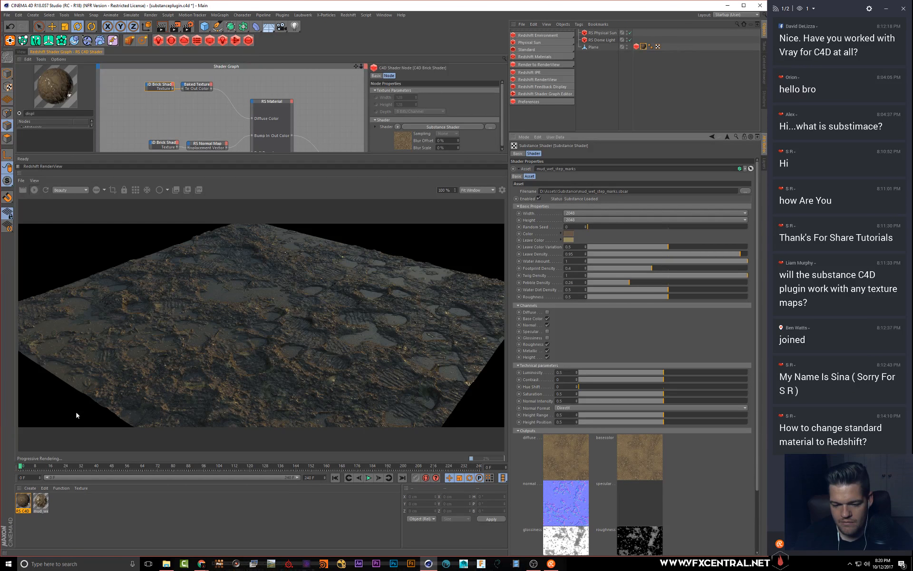
pyautogui.click(21, 51)
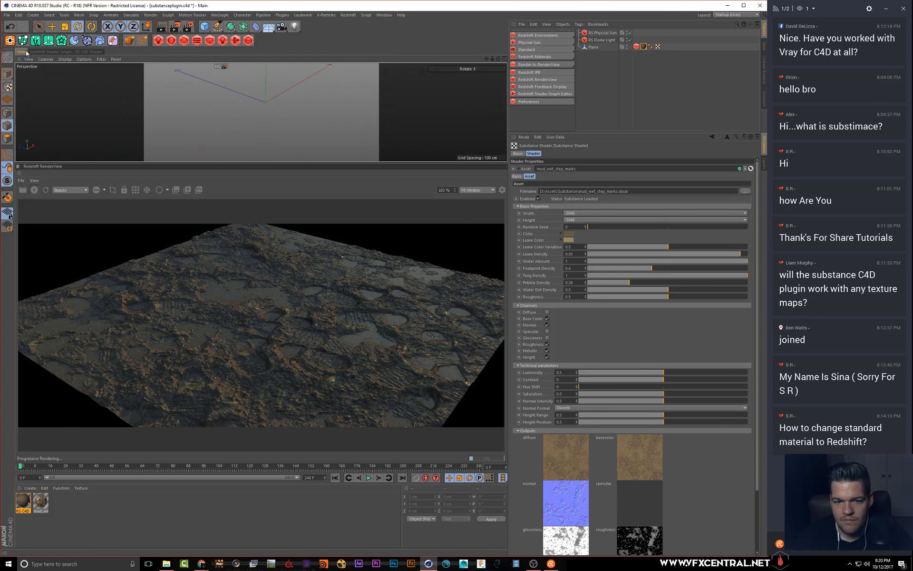
pyautogui.moveTo(207, 99); pyautogui.dragTo(222, 106)
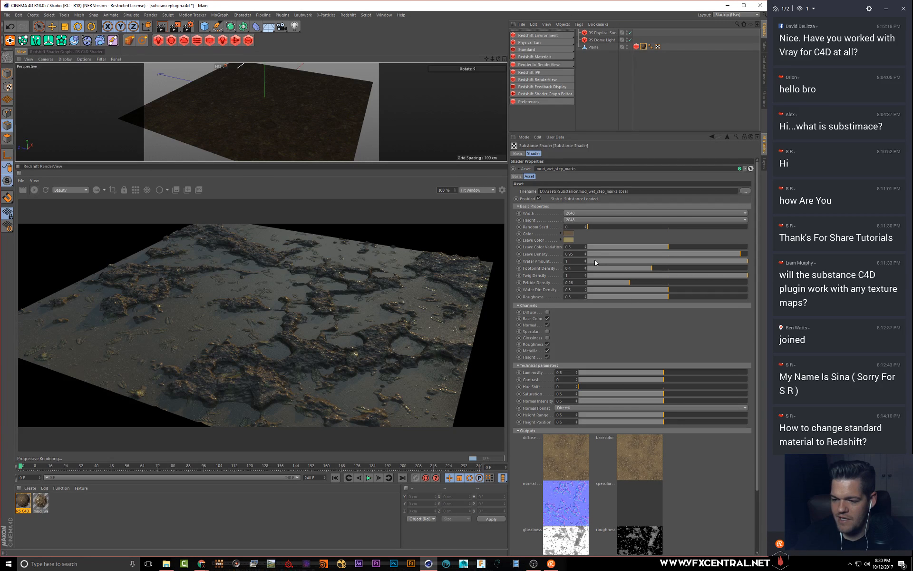
# - Stop the live render, set the mud substance's Water Amount to 0.05 and restart the live render
pyautogui.click(37, 191)
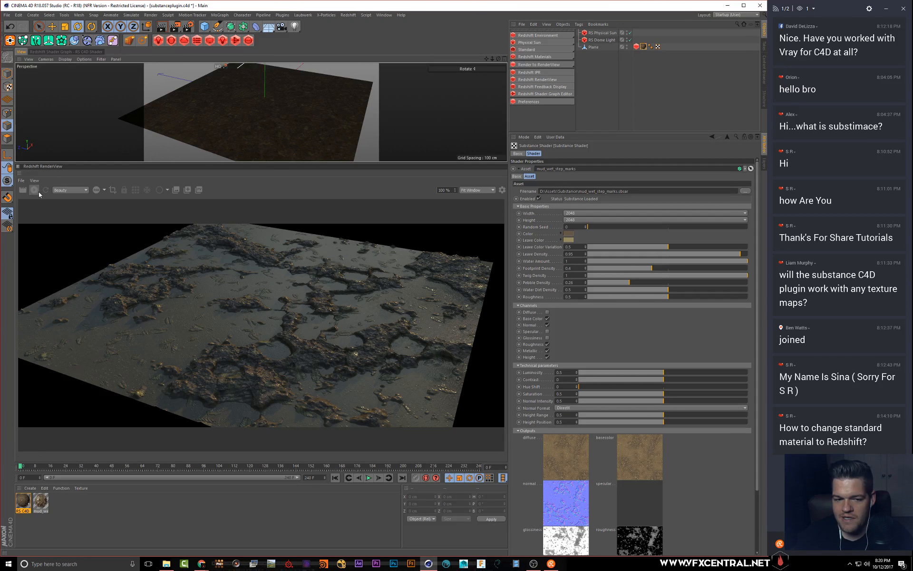
pyautogui.click(605, 263)
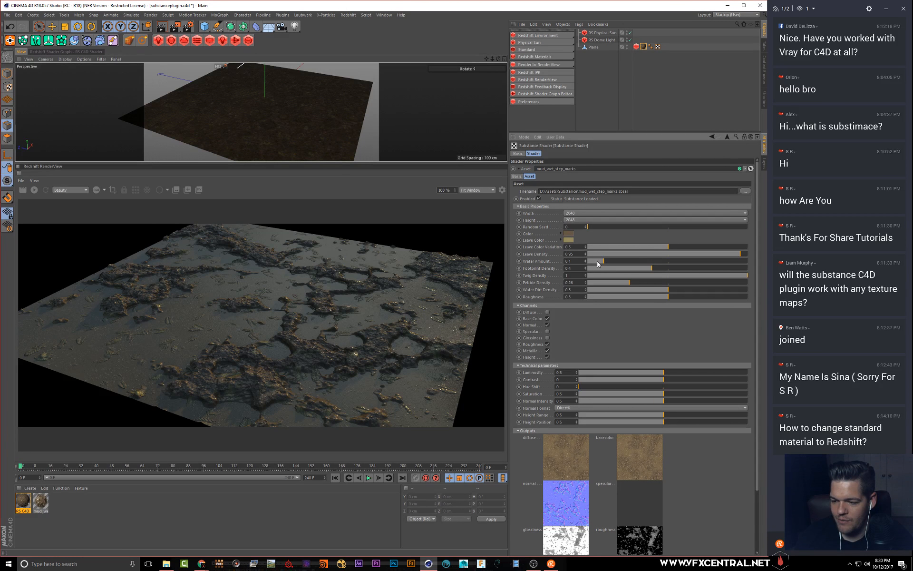
pyautogui.click(596, 263)
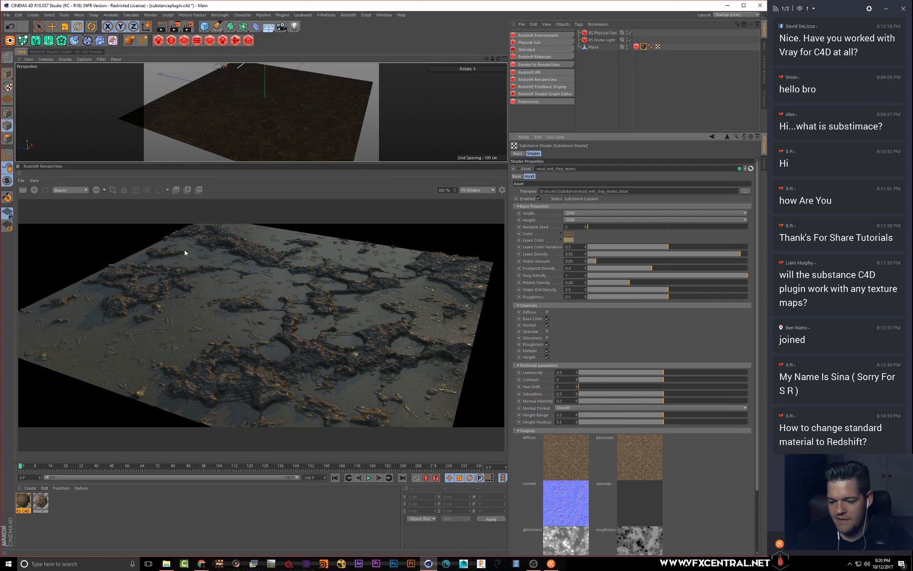
pyautogui.click(34, 190)
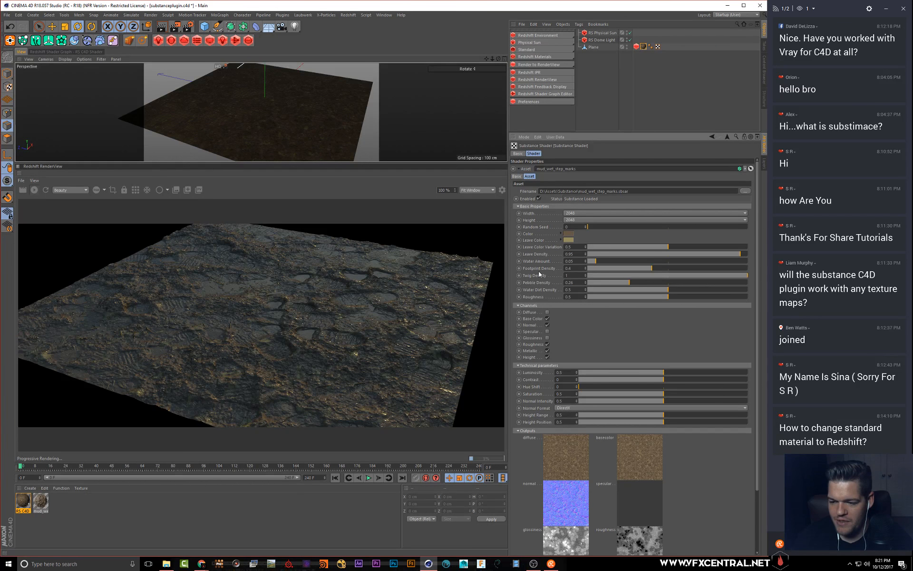
# - Stop the live render, set the mud substance's Footprint Density to 0.05 and restart the live render
pyautogui.click(34, 189)
pyautogui.moveTo(597, 269); pyautogui.dragTo(592, 270)
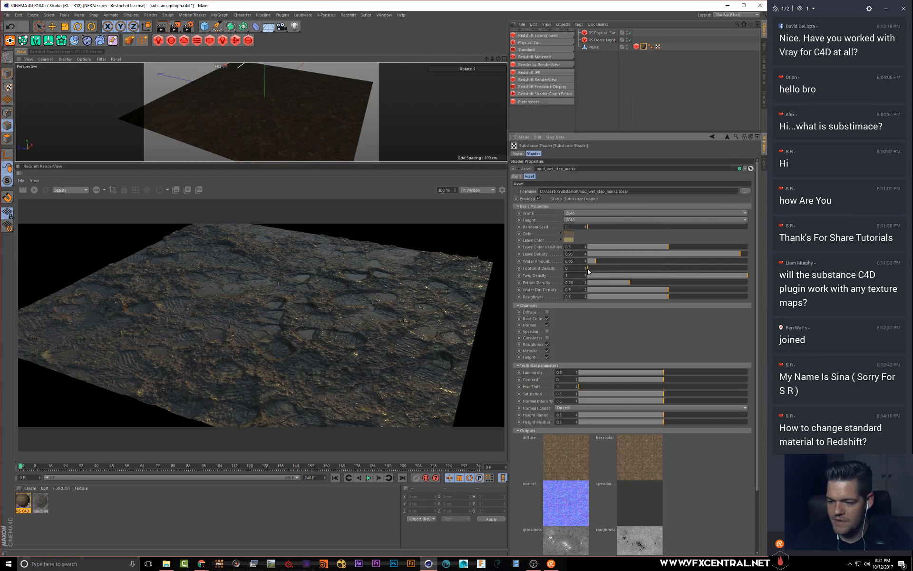
pyautogui.click(586, 267)
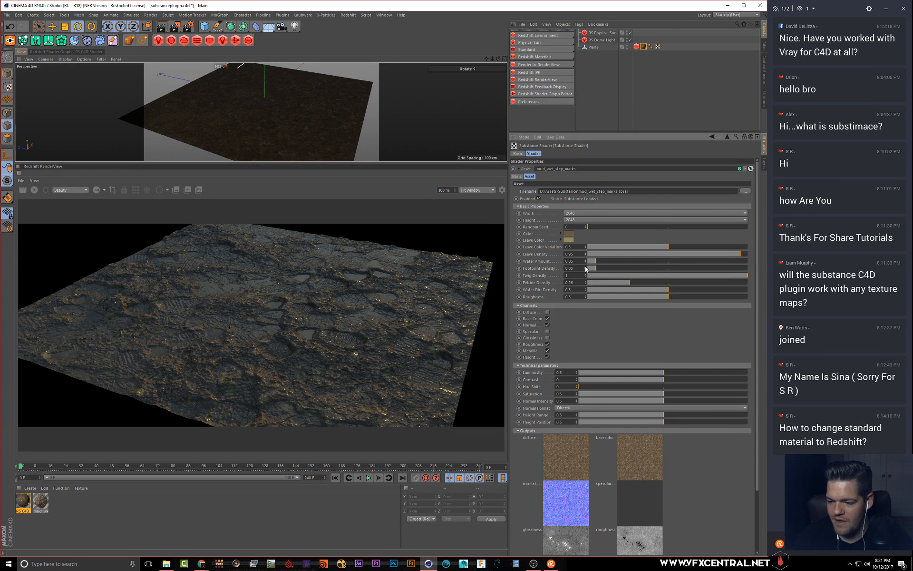
pyautogui.click(34, 190)
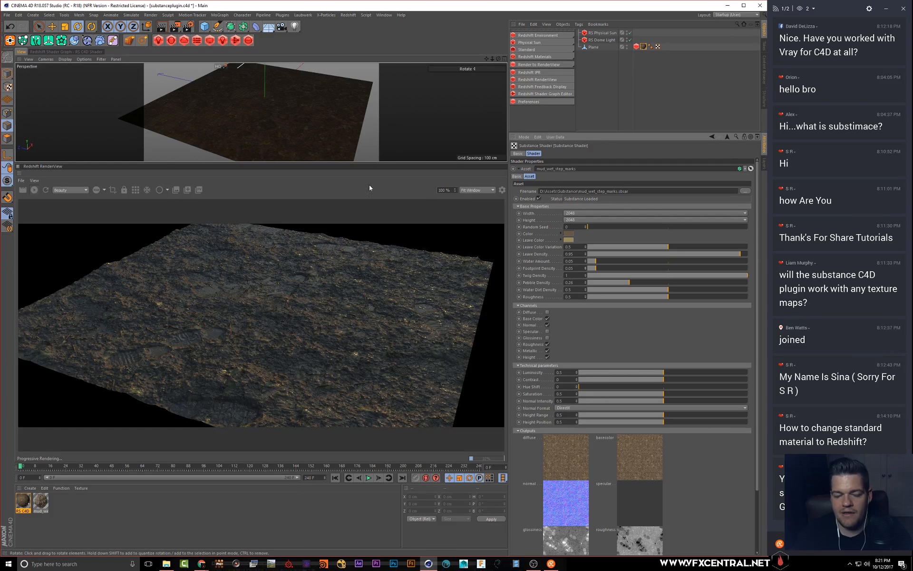
# - Examine the mud surface in the live render from farther away and from lower camera angles
pyautogui.scroll(-3, 241, 118)
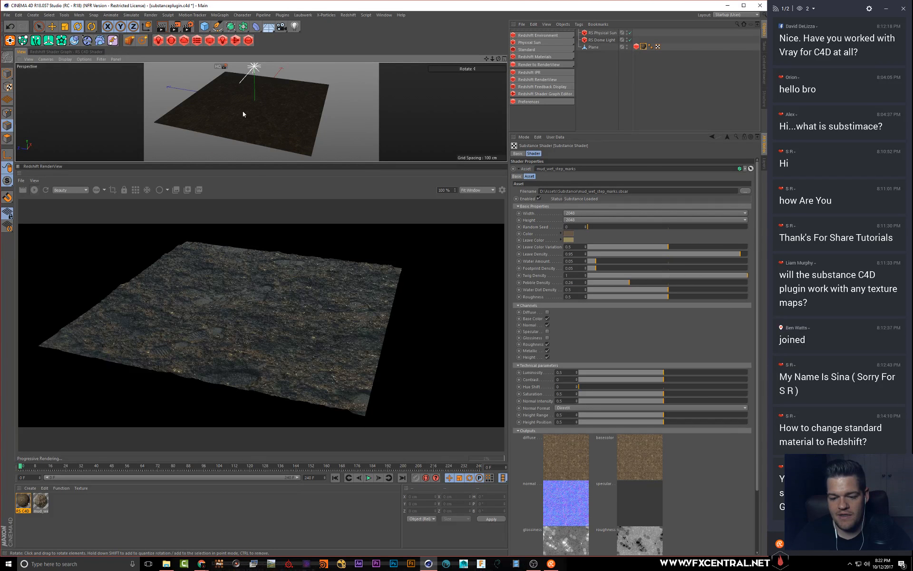
pyautogui.keyDown('alt'); pyautogui.moveTo(248, 110); pyautogui.dragTo(245, 91, button='right'); pyautogui.keyUp('alt')
pyautogui.keyDown('alt'); pyautogui.moveTo(244, 92); pyautogui.dragTo(252, 119, button='middle'); pyautogui.keyUp('alt')
pyautogui.keyDown('alt'); pyautogui.moveTo(252, 119); pyautogui.dragTo(283, 106); pyautogui.keyUp('alt')
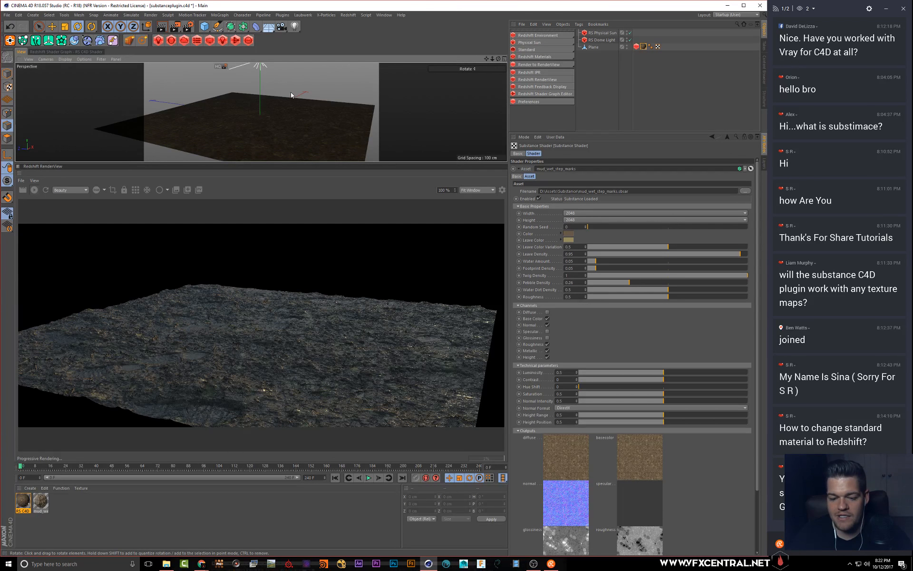
pyautogui.keyDown('alt'); pyautogui.moveTo(295, 99); pyautogui.dragTo(272, 120); pyautogui.keyUp('alt')
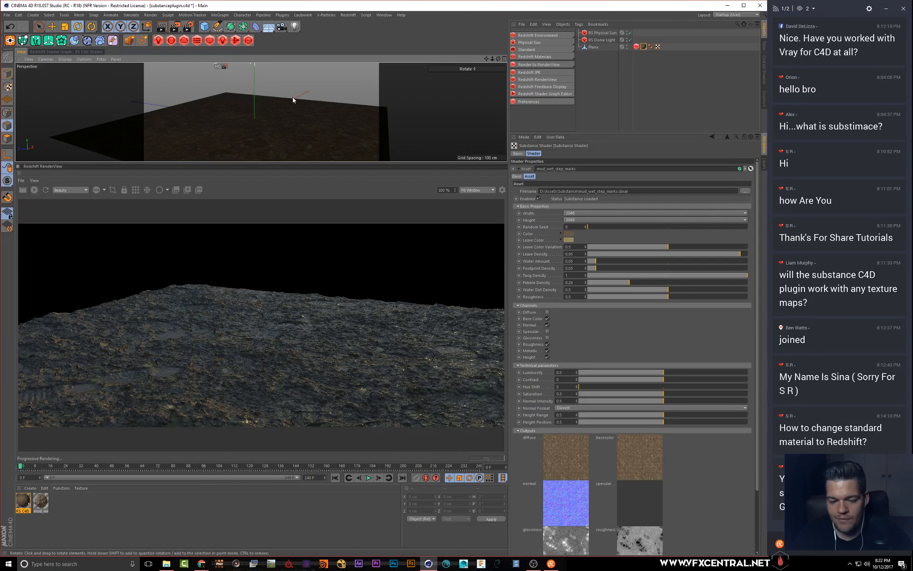
pyautogui.keyDown('alt'); pyautogui.moveTo(302, 88); pyautogui.dragTo(304, 88); pyautogui.keyUp('alt')
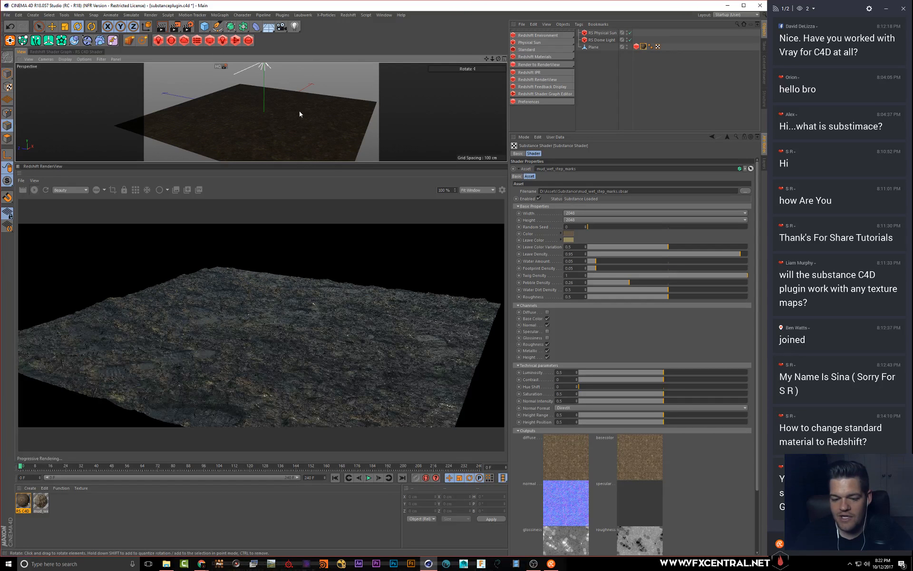
# - Select the RS Physical Sun, re-aim it across the mud plane and stop the live render
pyautogui.click(598, 39)
pyautogui.click(598, 34)
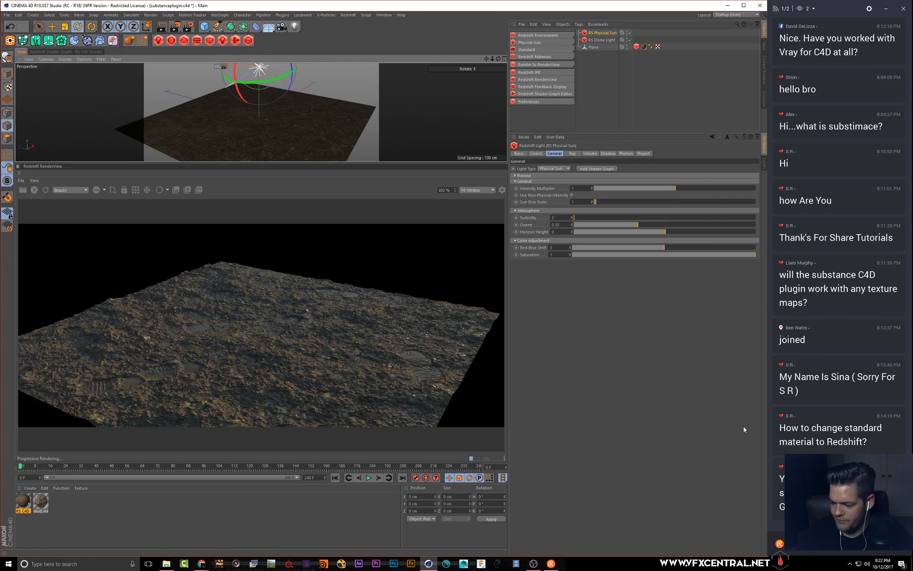
pyautogui.click(37, 192)
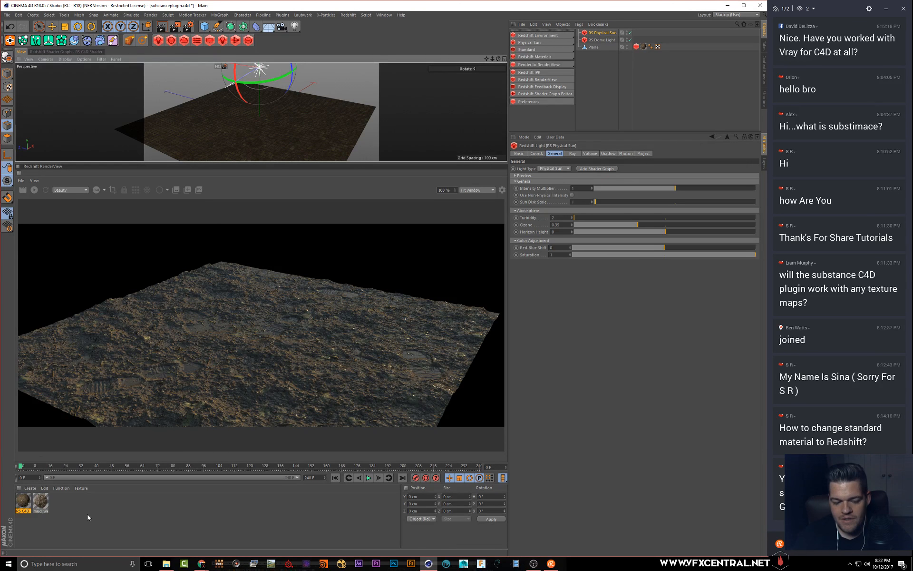
# - Replace the plane's material with the standard mud_wet_step_marks material and view it in the live render
pyautogui.click(41, 501)
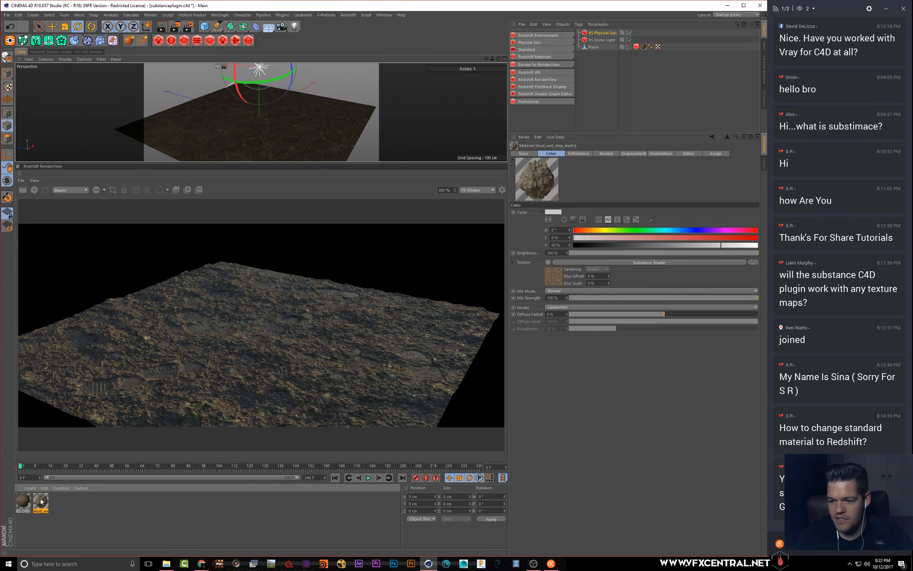
pyautogui.moveTo(41, 501); pyautogui.dragTo(645, 48)
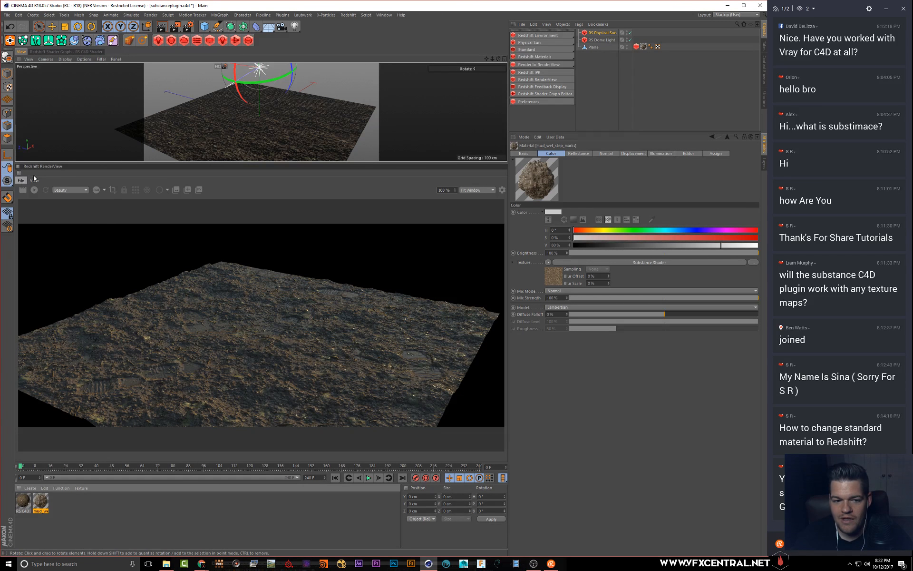
pyautogui.click(35, 190)
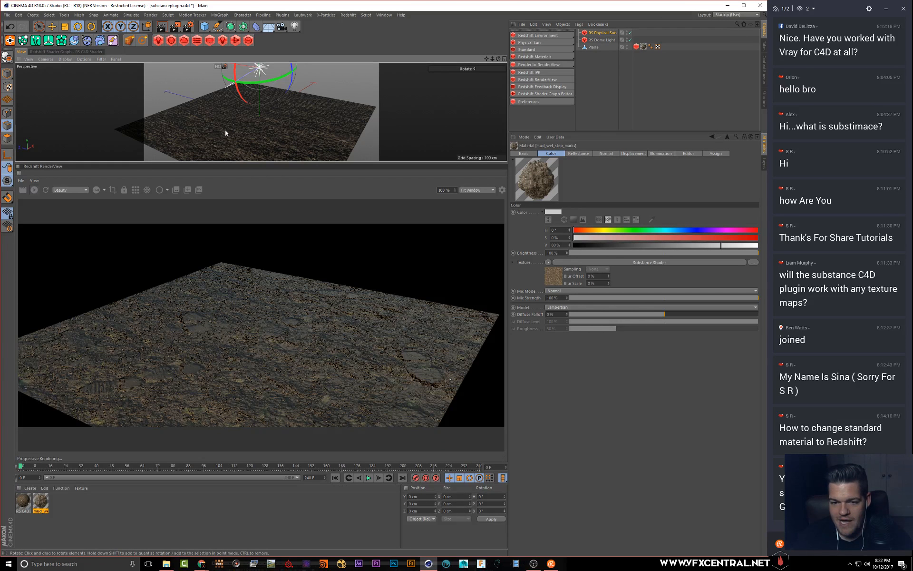
pyautogui.keyDown('alt'); pyautogui.moveTo(224, 129); pyautogui.dragTo(237, 122); pyautogui.keyUp('alt')
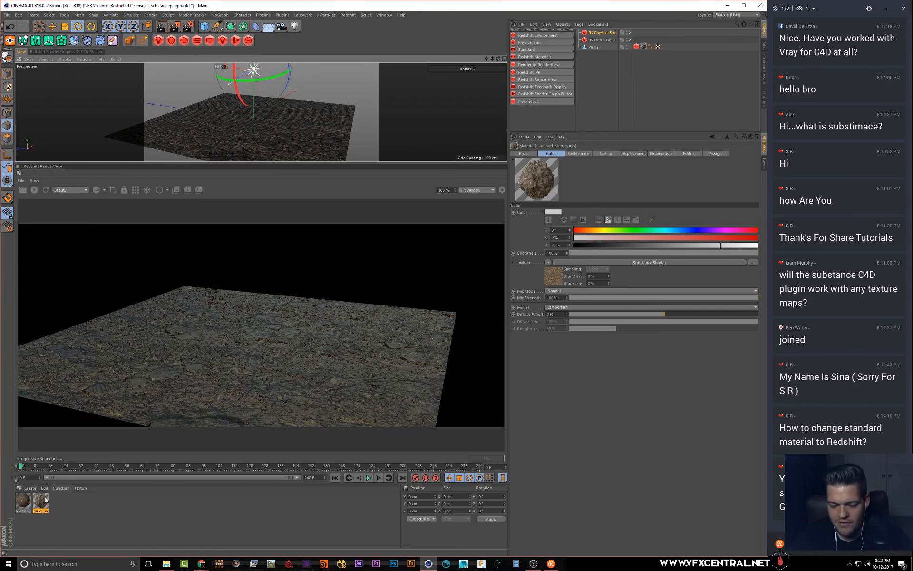
pyautogui.click(643, 46)
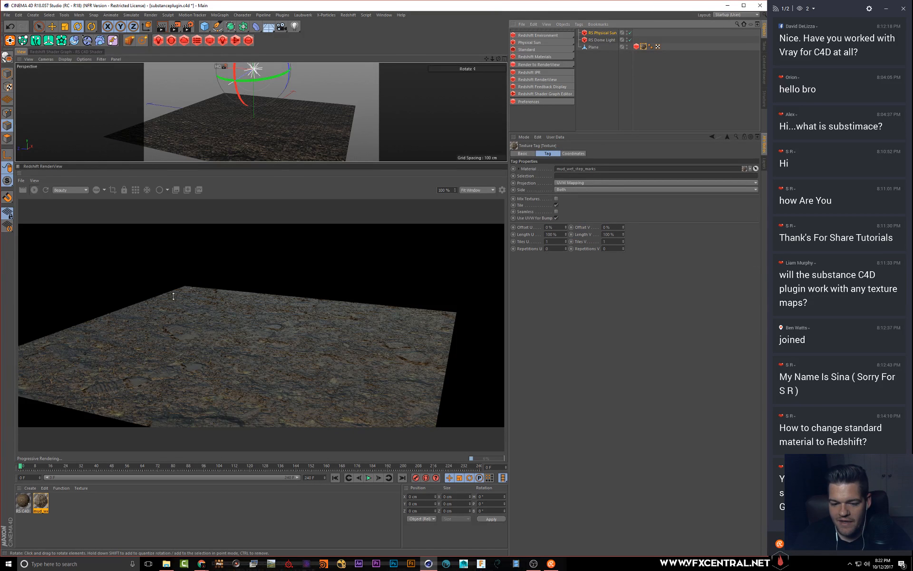
pyautogui.keyDown('alt'); pyautogui.moveTo(293, 98); pyautogui.dragTo(264, 121); pyautogui.keyUp('alt')
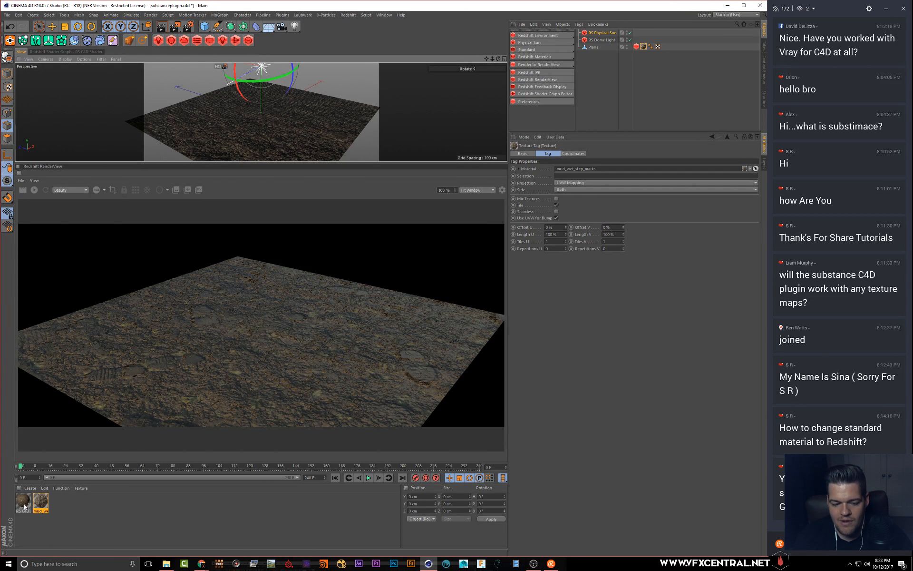
# - Assign the RS C4D Shader material to the plane's texture tag again, run the live render and stop it
pyautogui.moveTo(24, 503); pyautogui.dragTo(644, 46)
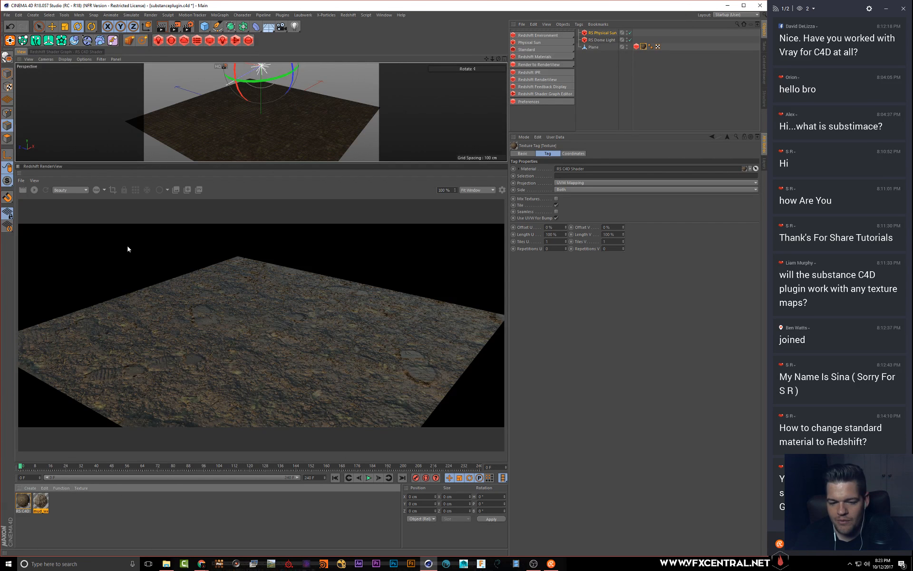
pyautogui.click(34, 190)
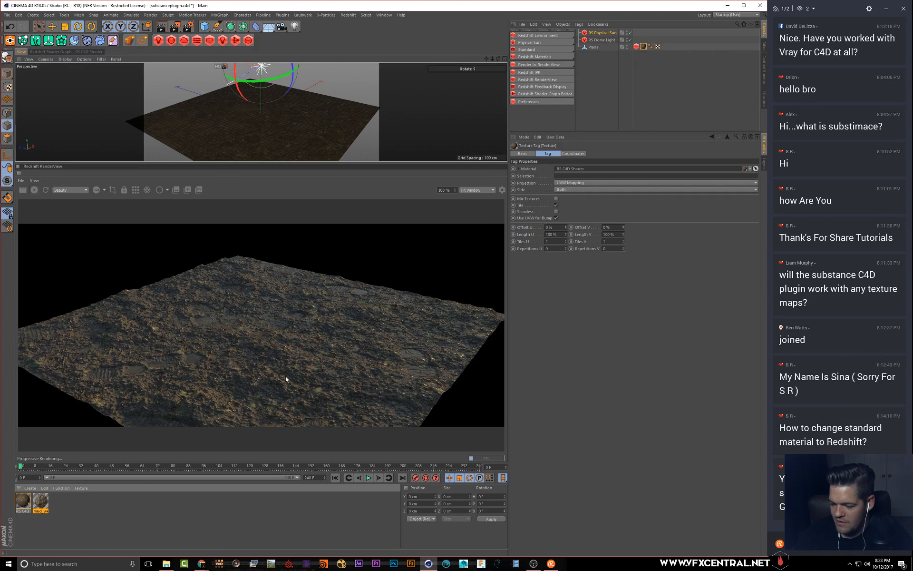
pyautogui.click(35, 190)
# - Bring up the diffuse node's Substance Shader settings from the shader graph and look up mud_wet_step_marks.sbsar in the Substance assets folder
pyautogui.click(50, 52)
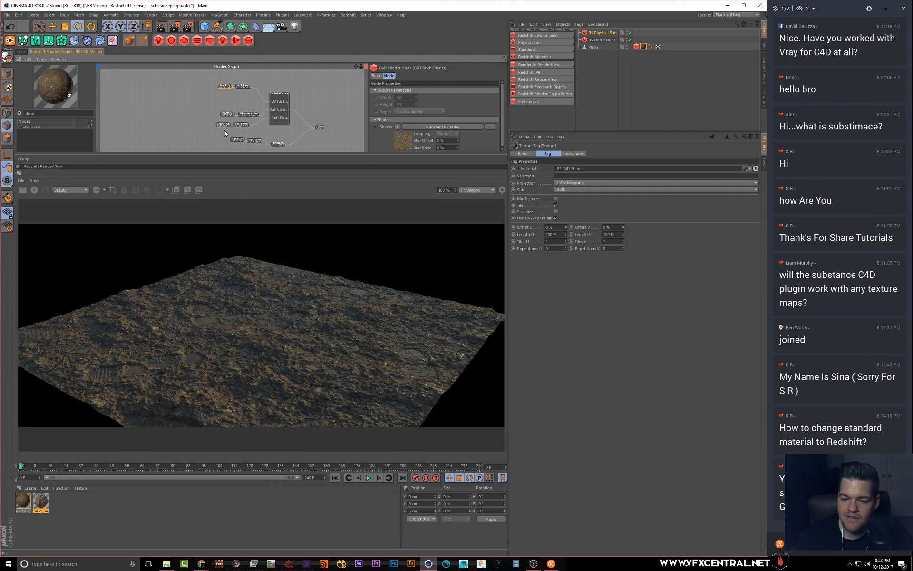
pyautogui.click(450, 127)
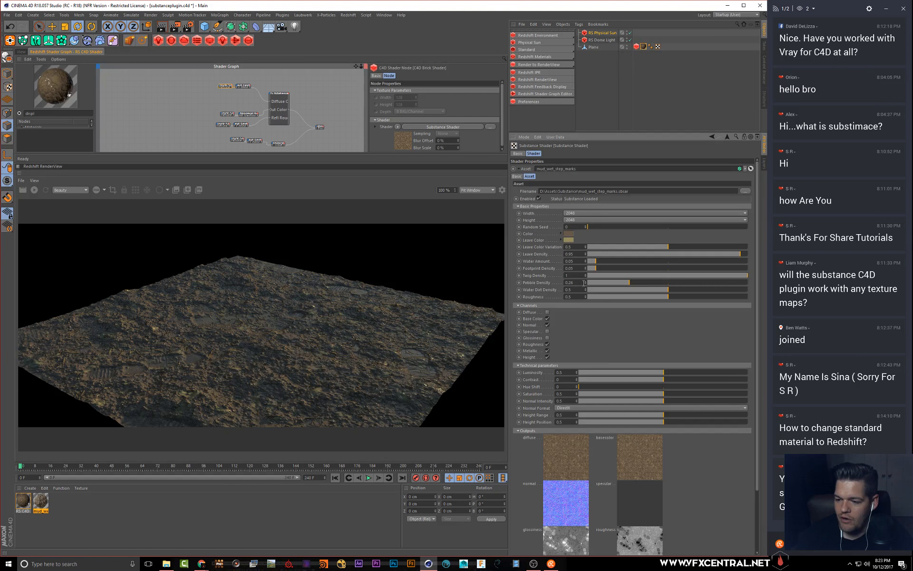
pyautogui.click(166, 564)
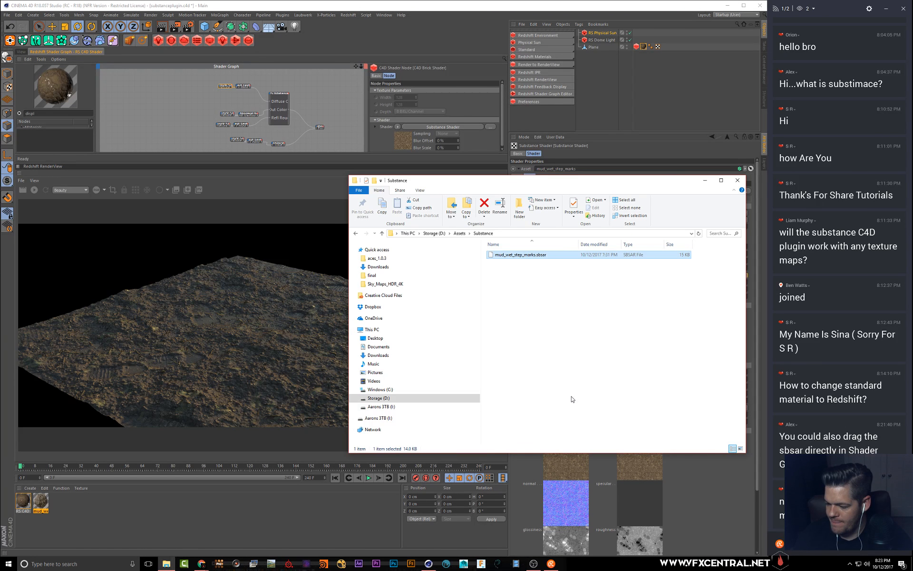
pyautogui.click(737, 181)
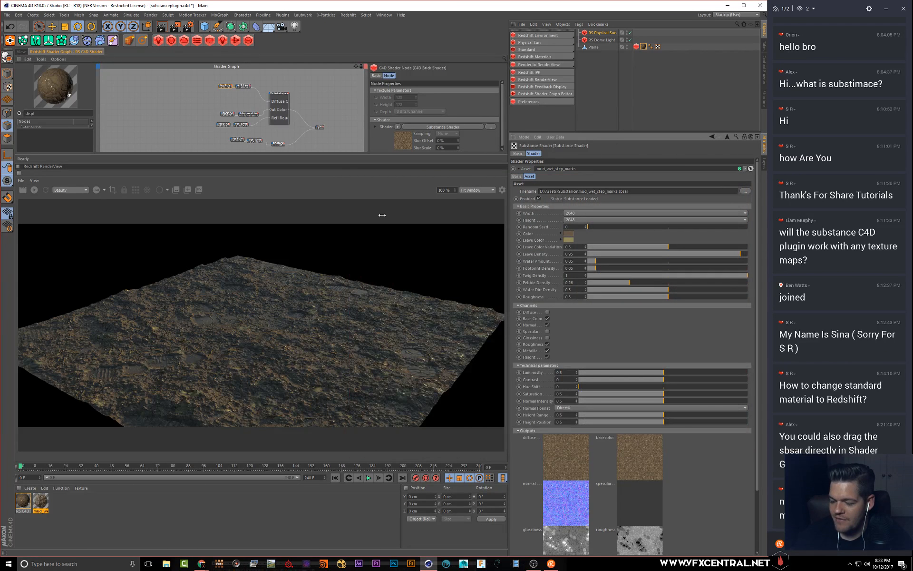
# - Open the Substance Asset Manager and add the mud_wet_step_marks substance to the RS C4D Shader graph
pyautogui.click(263, 15)
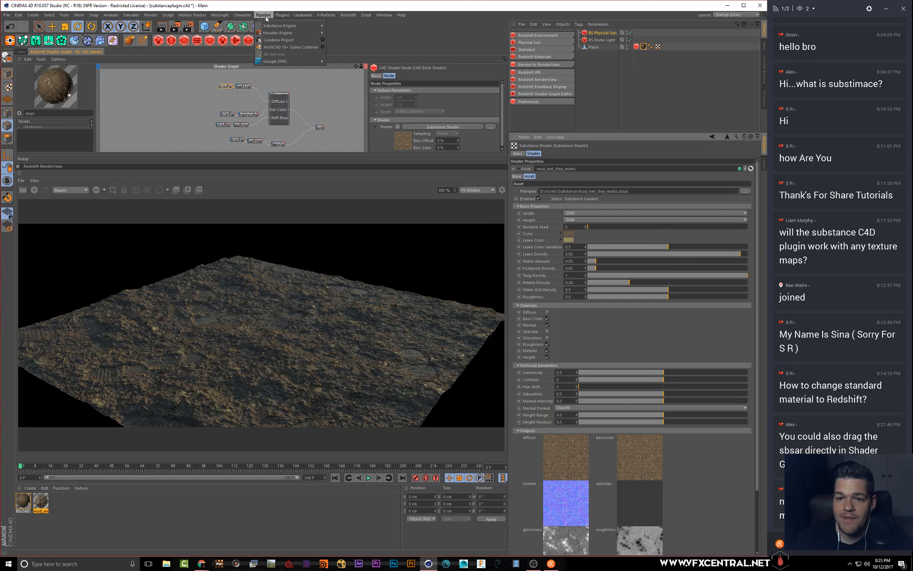
pyautogui.moveTo(290, 25)
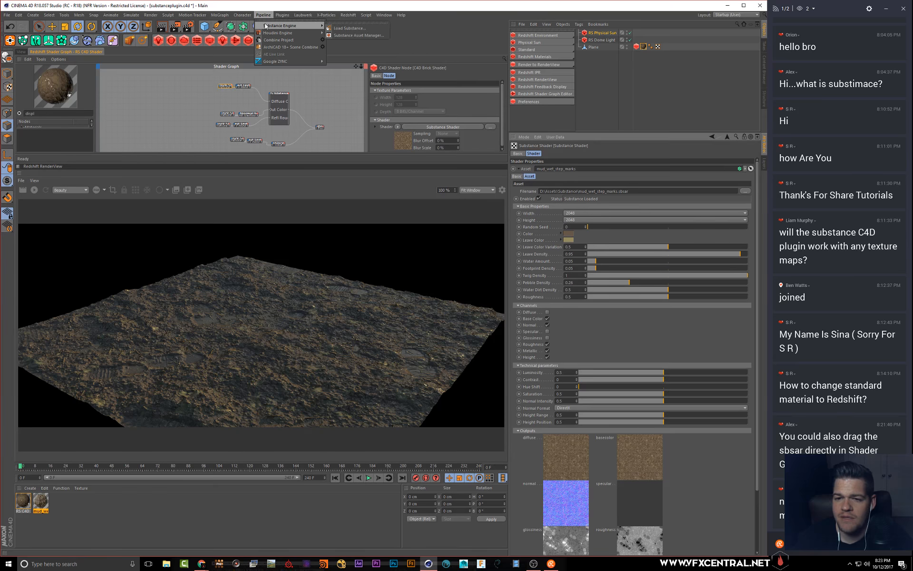
pyautogui.click(344, 35)
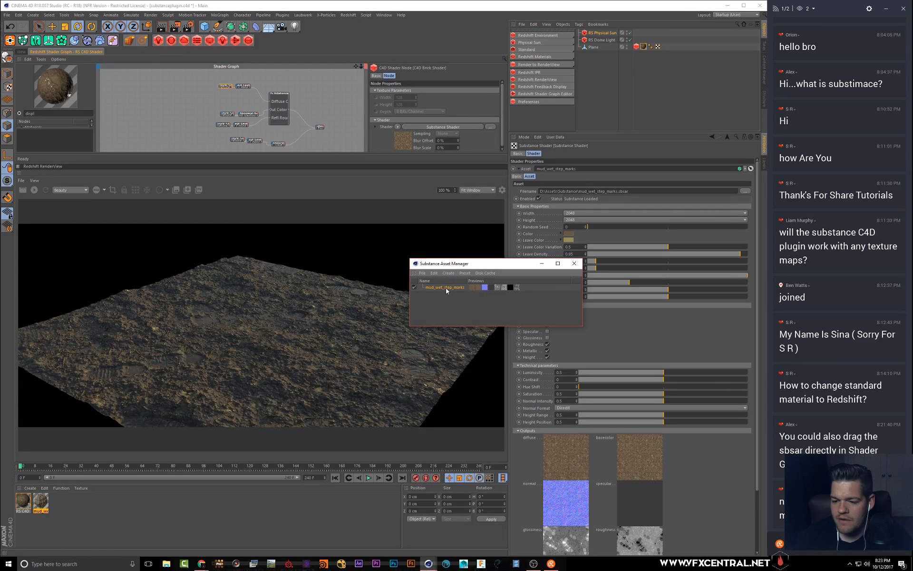
pyautogui.moveTo(269, 162); pyautogui.dragTo(193, 105)
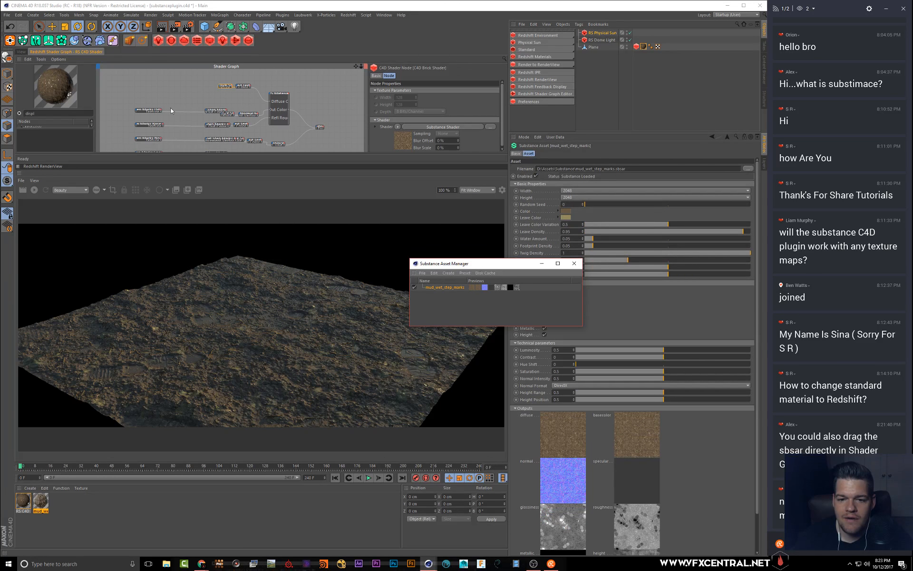
# - Move the first five imported mud node pairs clear of the existing network and select the Mud Wet Step Marks Normal node
pyautogui.moveTo(157, 113); pyautogui.dragTo(159, 87, button='middle')
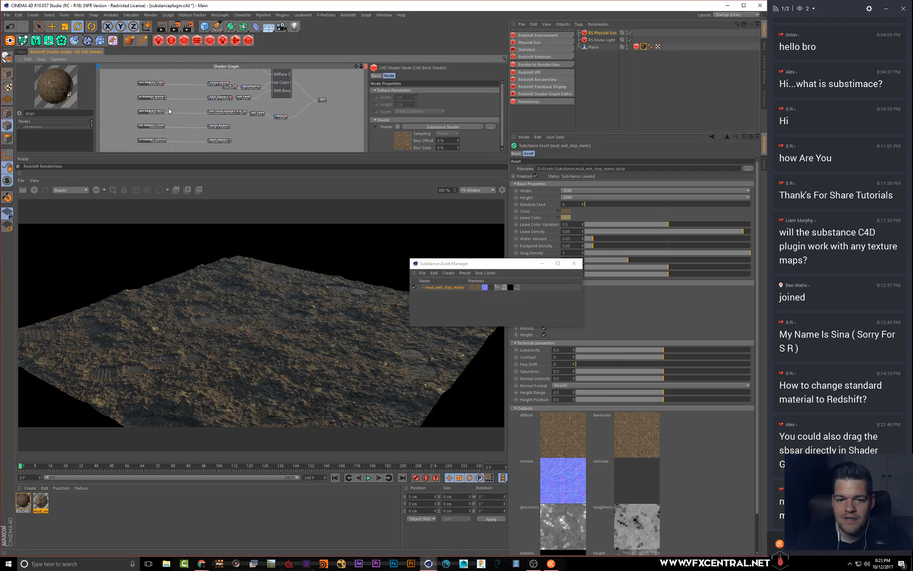
pyautogui.moveTo(137, 73); pyautogui.dragTo(206, 147)
pyautogui.moveTo(153, 84); pyautogui.dragTo(126, 84)
pyautogui.click(199, 116)
pyautogui.click(201, 114)
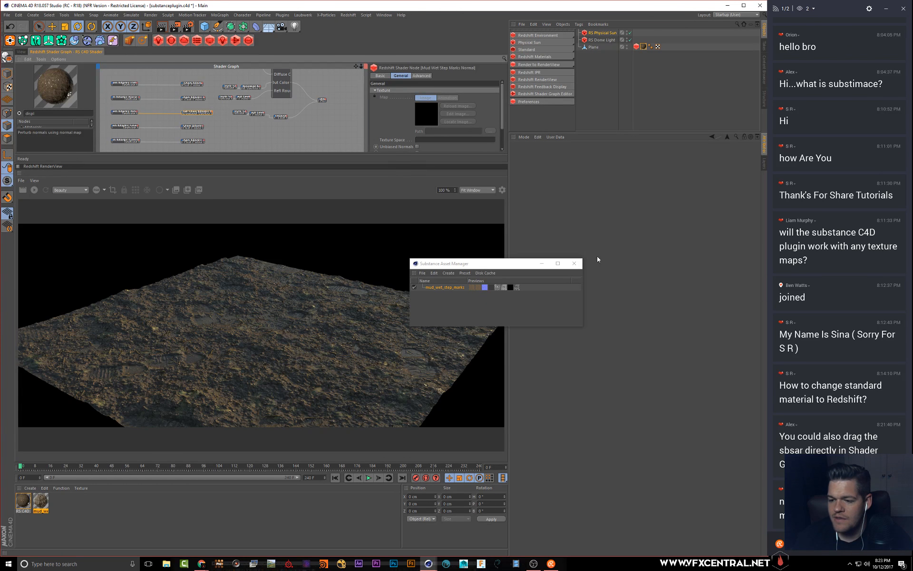
# - Close the Substance Asset Manager, enlarge the shader graph and align the remaining three imported node pairs beneath the others
pyautogui.click(574, 264)
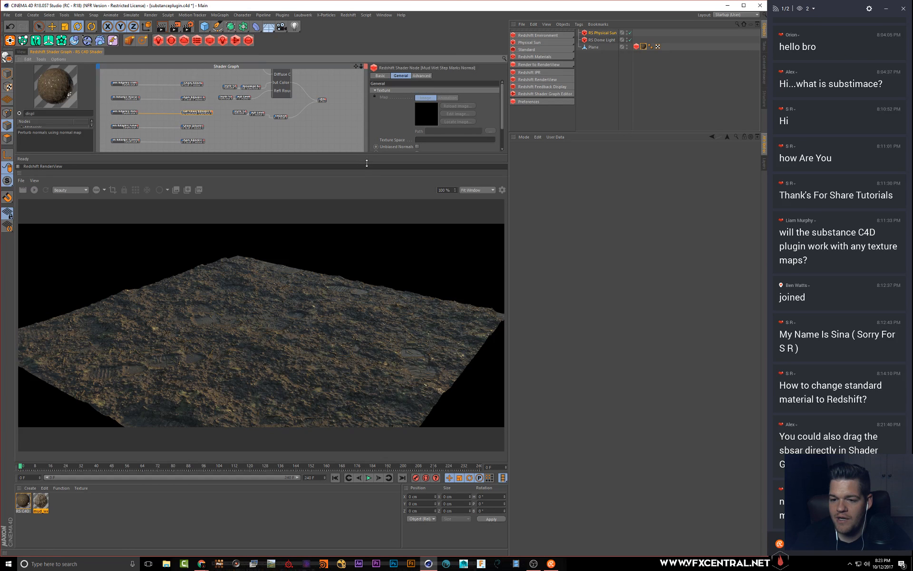
pyautogui.moveTo(366, 163); pyautogui.dragTo(353, 258)
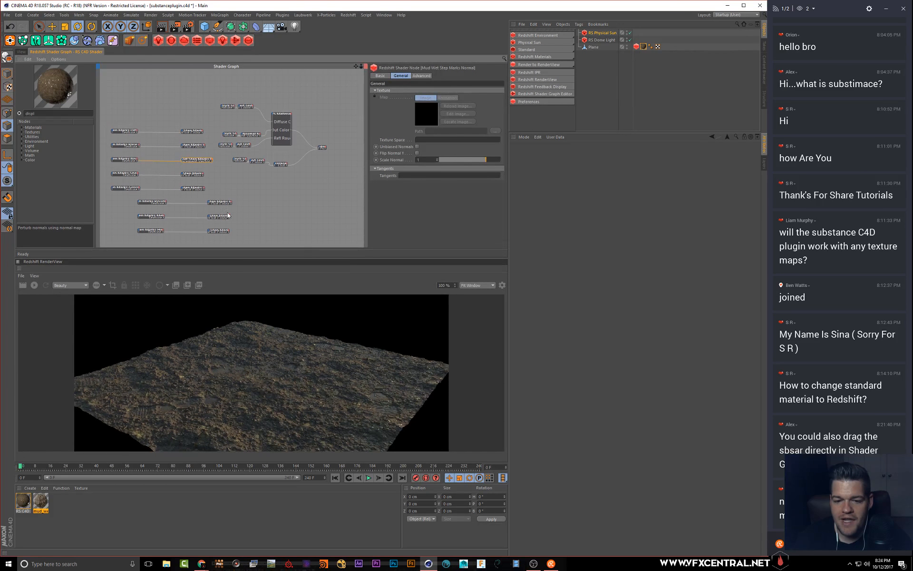
pyautogui.moveTo(259, 193); pyautogui.dragTo(128, 241)
pyautogui.moveTo(153, 202); pyautogui.dragTo(128, 202)
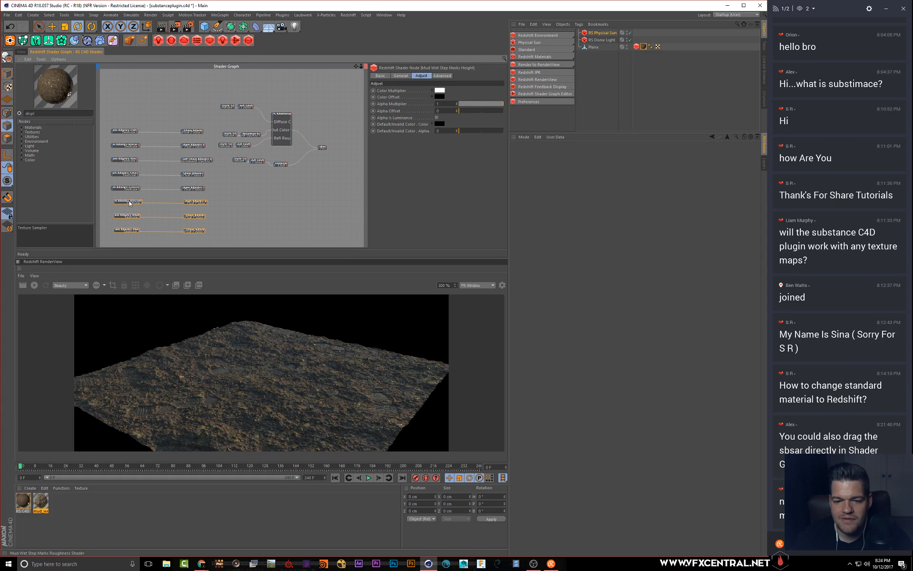
# - Inspect the settings of the imported Roughness and Diffuse texture nodes and of the Mud Wet Step Marks Diffuse Shader node
pyautogui.click(196, 204)
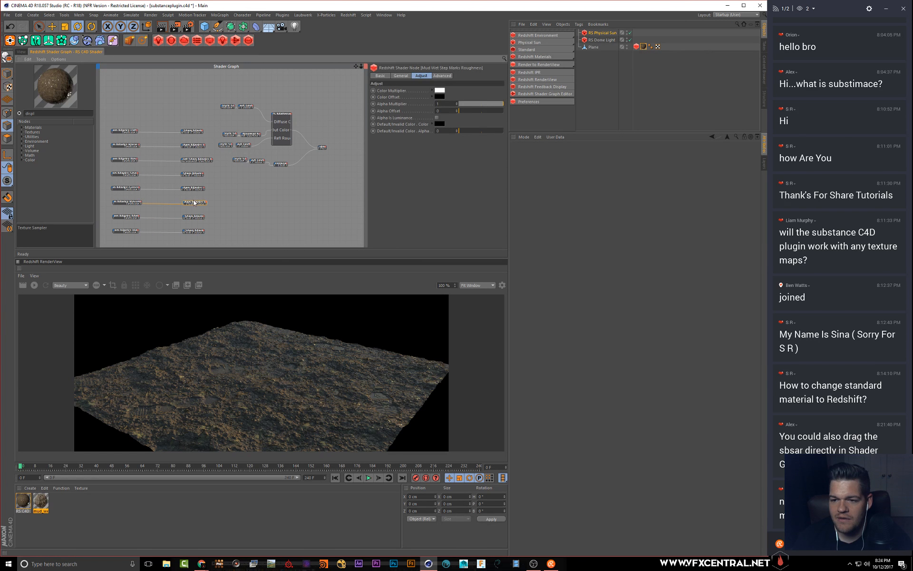
pyautogui.click(193, 131)
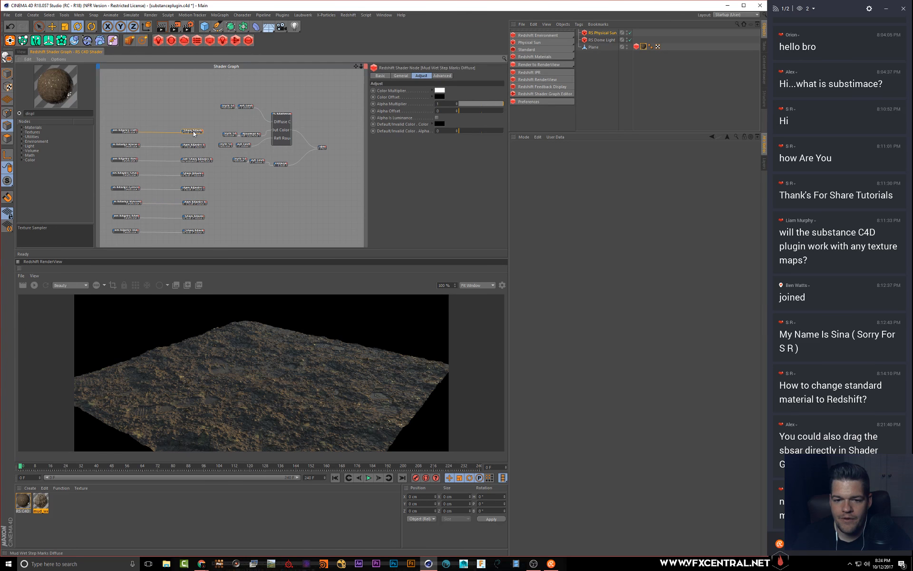
pyautogui.click(121, 130)
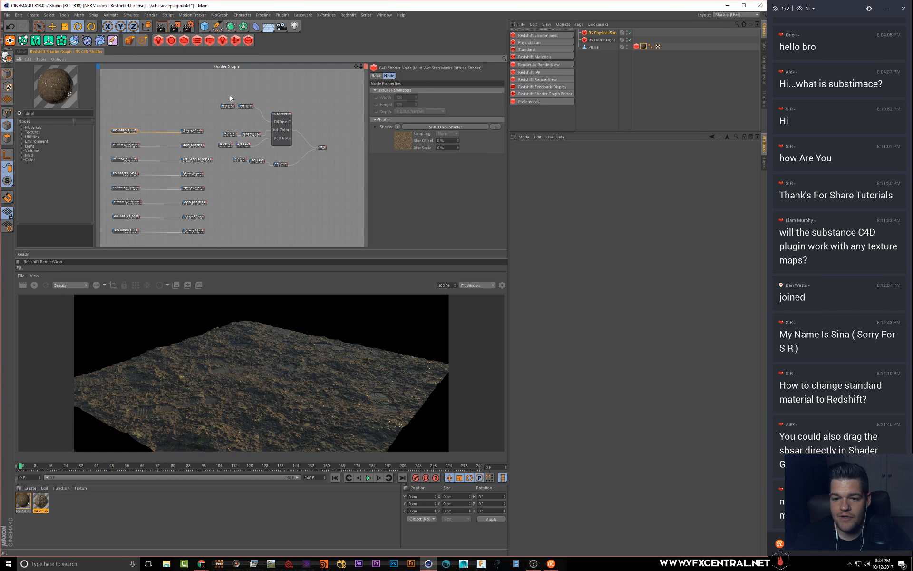
# - Delete the old diffuse brick shader node and its linked node, and select the Mud Wet Step Marks Diffuse texture node
pyautogui.moveTo(236, 138); pyautogui.dragTo(221, 107)
pyautogui.click(127, 131)
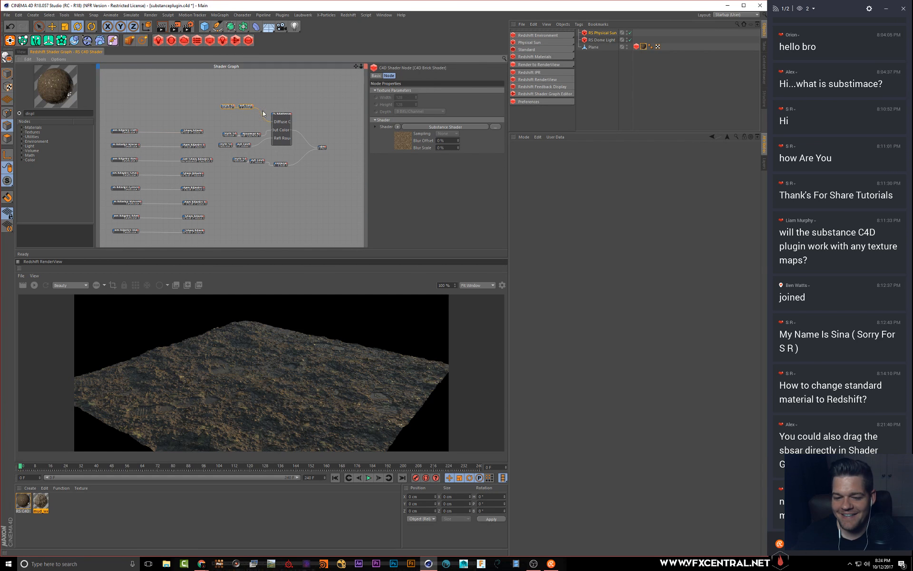
pyautogui.click(202, 134)
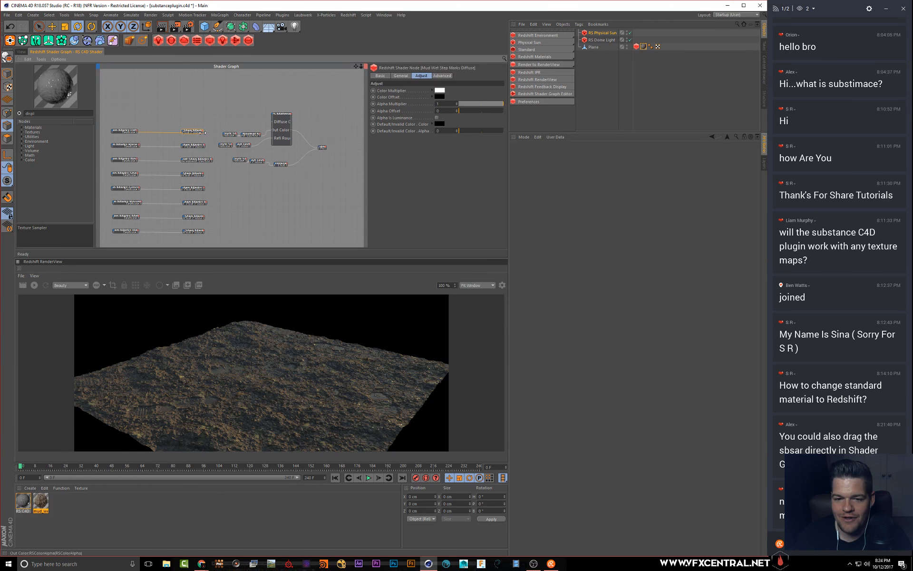
# - Connect the Mud Wet Step Marks Diffuse texture to the RS Material's Diffuse Color and delete the remaining old brick texture and normal map nodes
pyautogui.scroll(3, 206, 134)
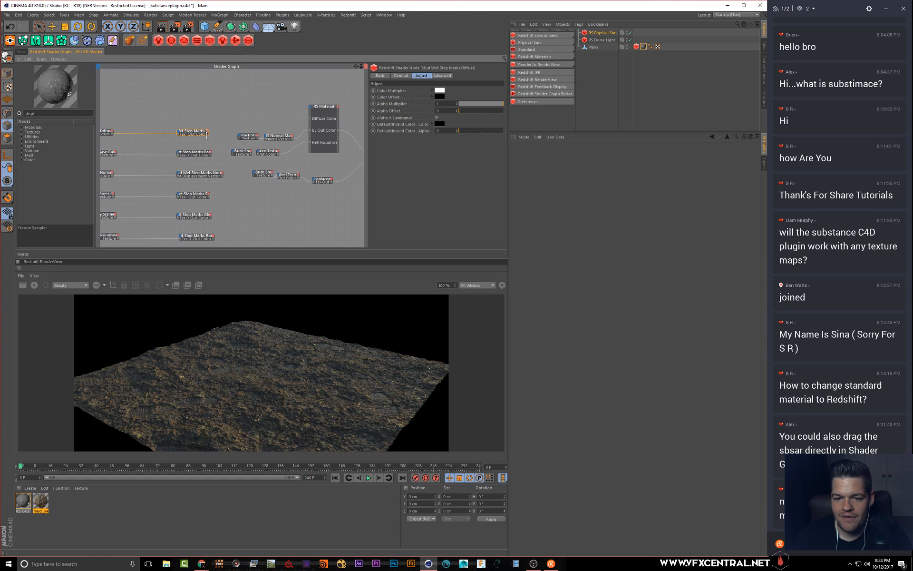
pyautogui.moveTo(206, 134); pyautogui.dragTo(242, 163)
pyautogui.press('Delete')
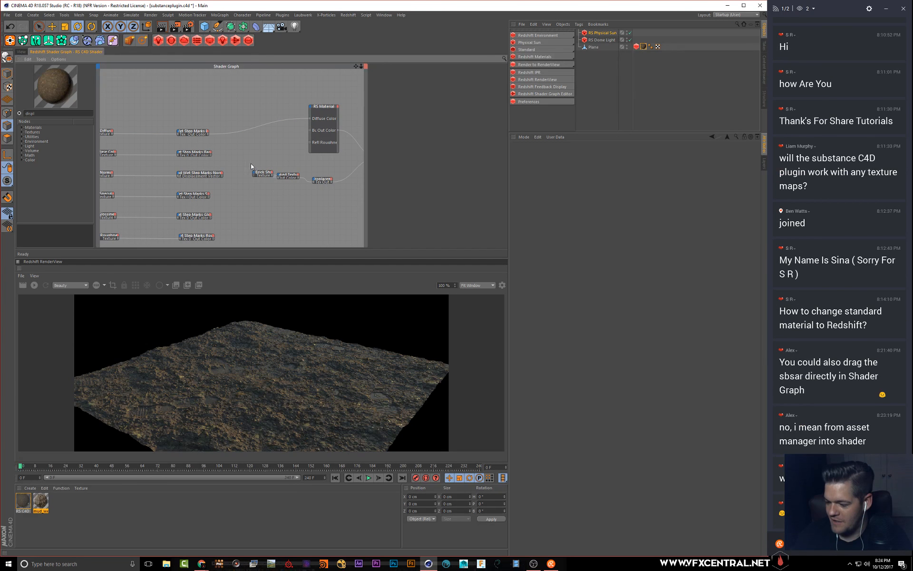
pyautogui.moveTo(254, 162); pyautogui.dragTo(294, 192)
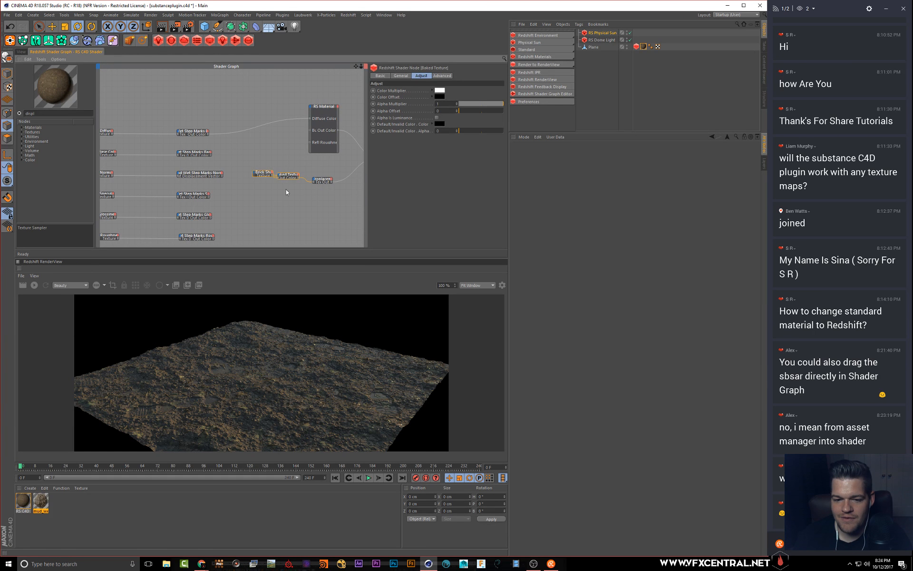
pyautogui.press('Delete')
# - Check the imported Base Color and Normal nodes, and connect the Mud Wet Step Marks Normal output to the RS Material's Bump Input
pyautogui.click(198, 153)
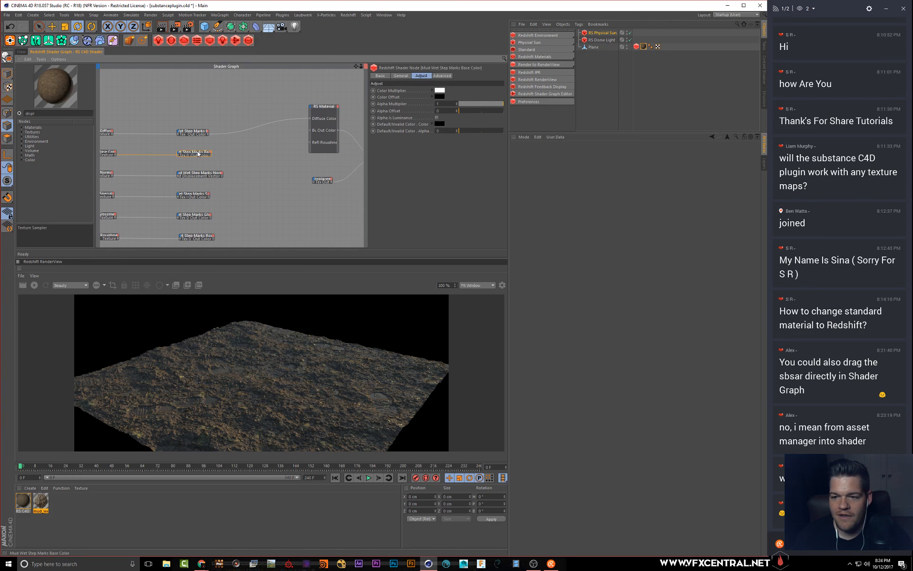
pyautogui.moveTo(198, 153); pyautogui.dragTo(270, 155, button='middle')
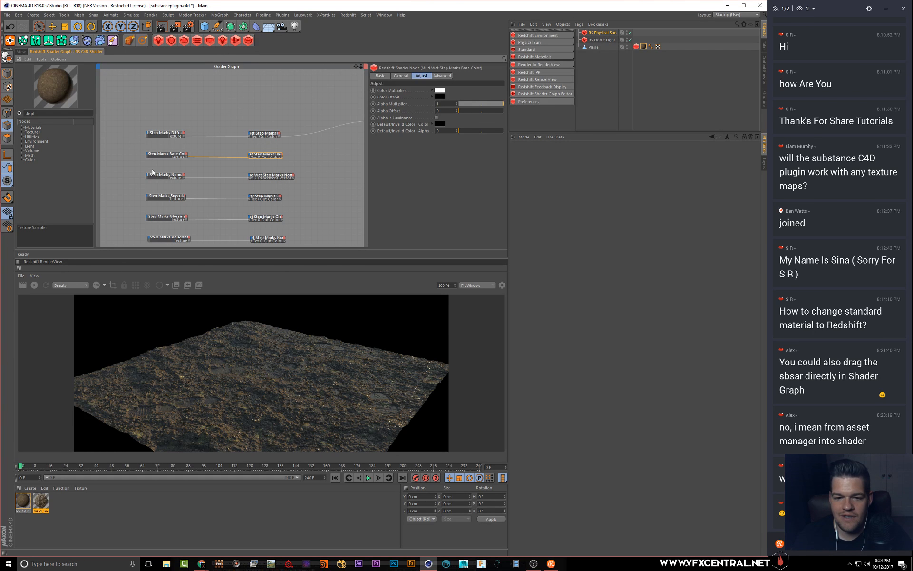
pyautogui.click(166, 157)
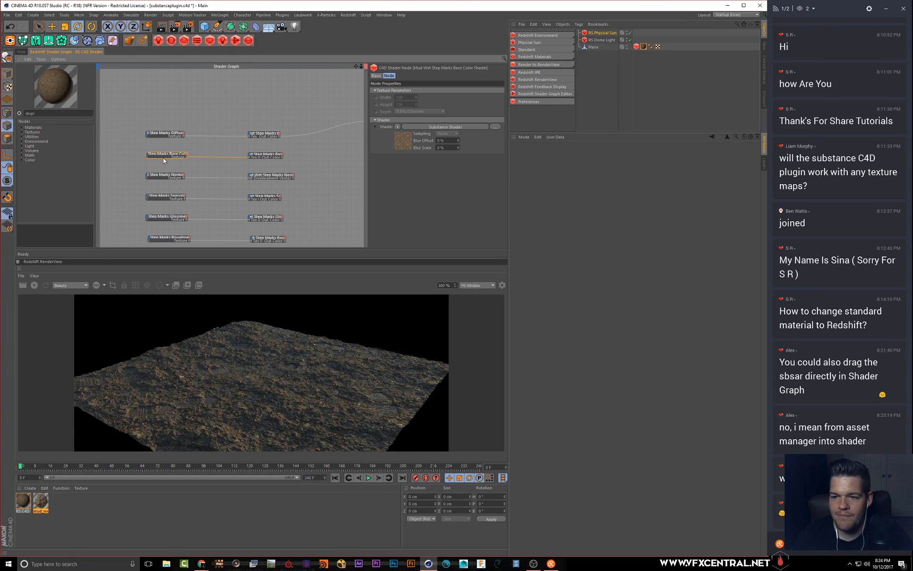
pyautogui.click(164, 175)
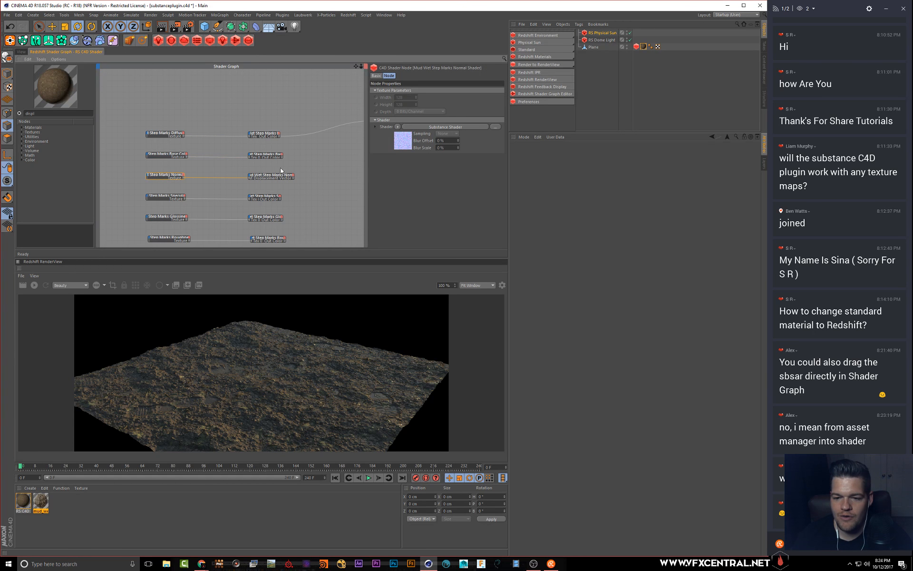
pyautogui.moveTo(333, 189); pyautogui.dragTo(280, 189, button='middle')
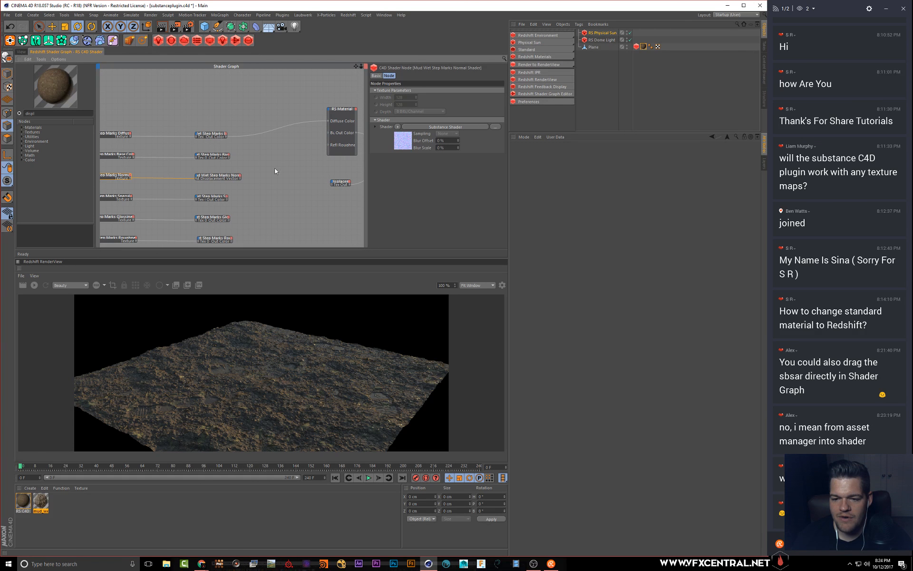
pyautogui.click(233, 176)
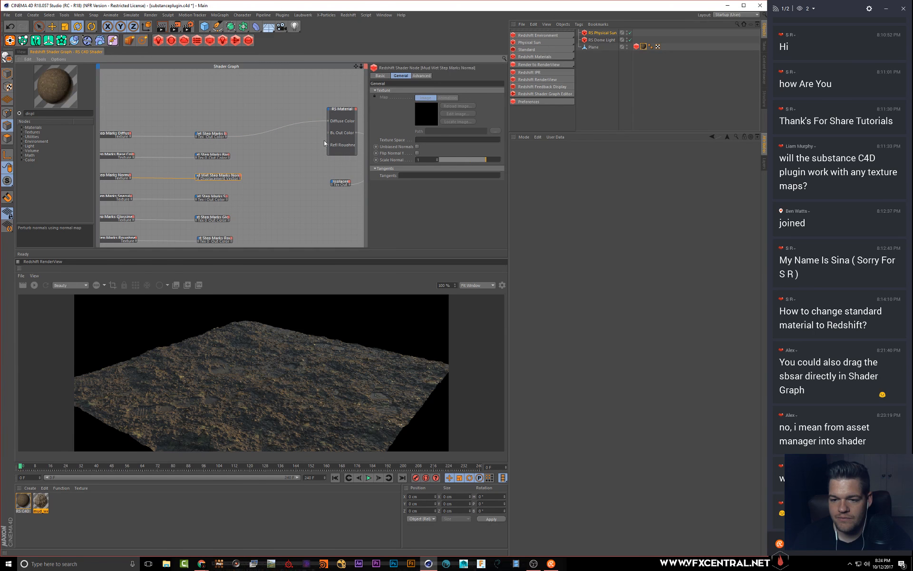
pyautogui.moveTo(327, 141); pyautogui.dragTo(272, 145)
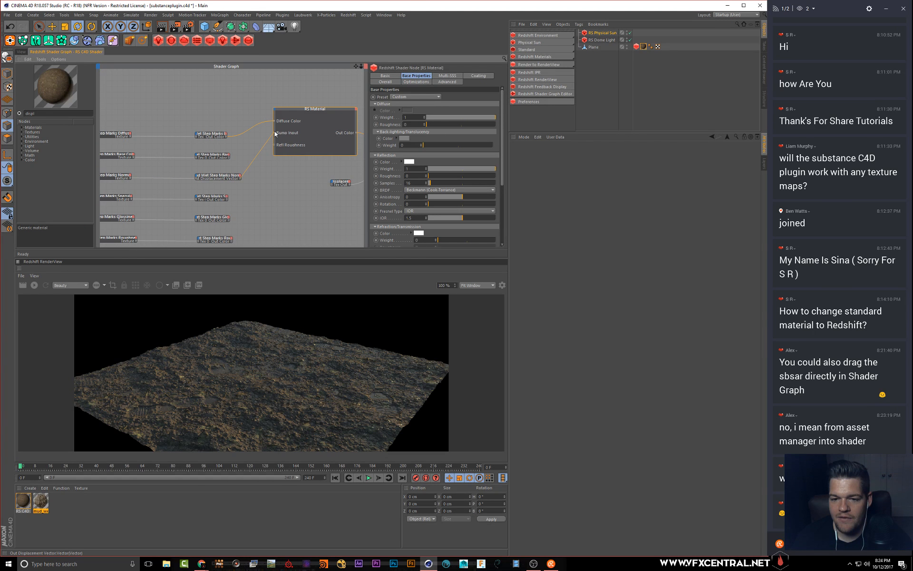
pyautogui.moveTo(274, 135); pyautogui.dragTo(275, 134)
# - Check the Specular and Glossiness shader nodes, and connect the Mud Wet Step Marks Roughness texture to the RS Material's Refl Roughness
pyautogui.moveTo(260, 184); pyautogui.dragTo(310, 155, button='middle')
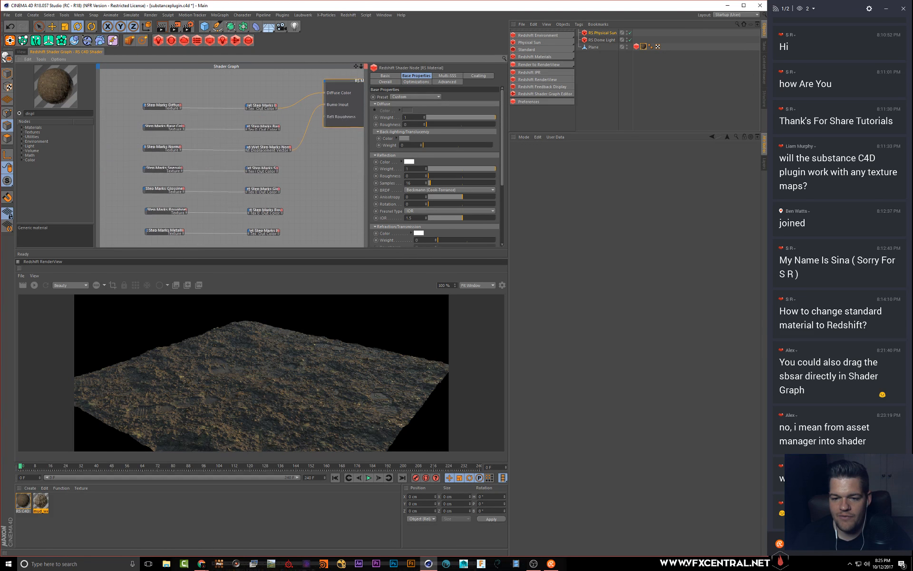
pyautogui.click(163, 170)
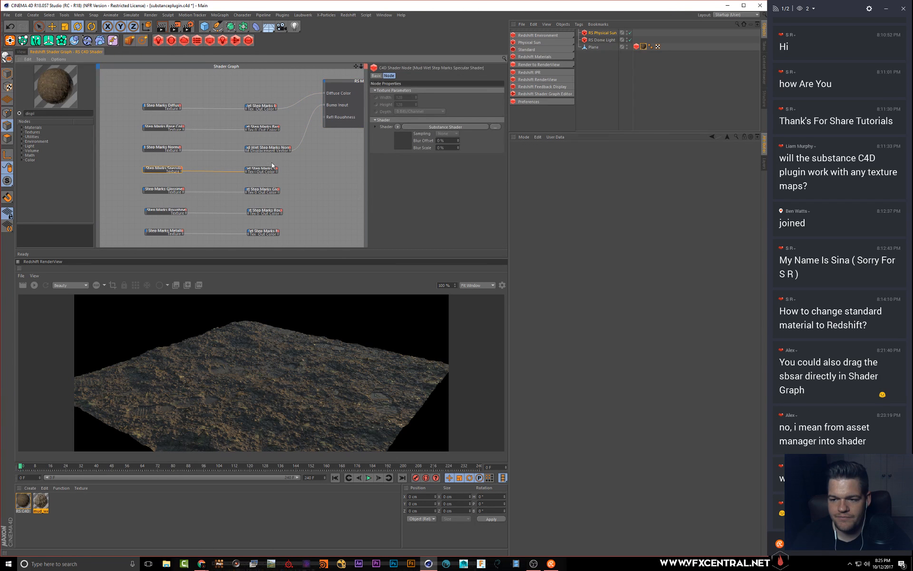
pyautogui.moveTo(288, 160); pyautogui.dragTo(247, 182, button='middle')
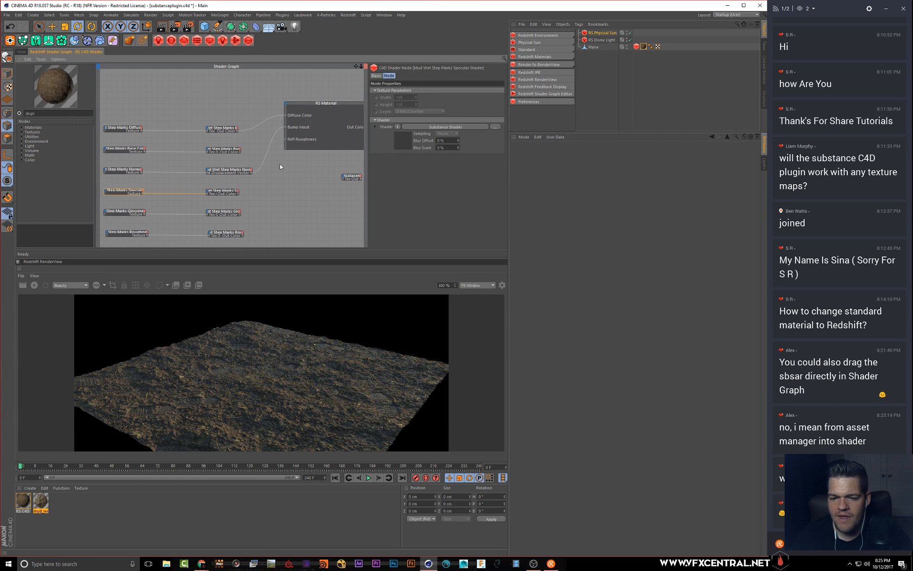
pyautogui.click(139, 211)
pyautogui.moveTo(242, 234); pyautogui.dragTo(286, 139)
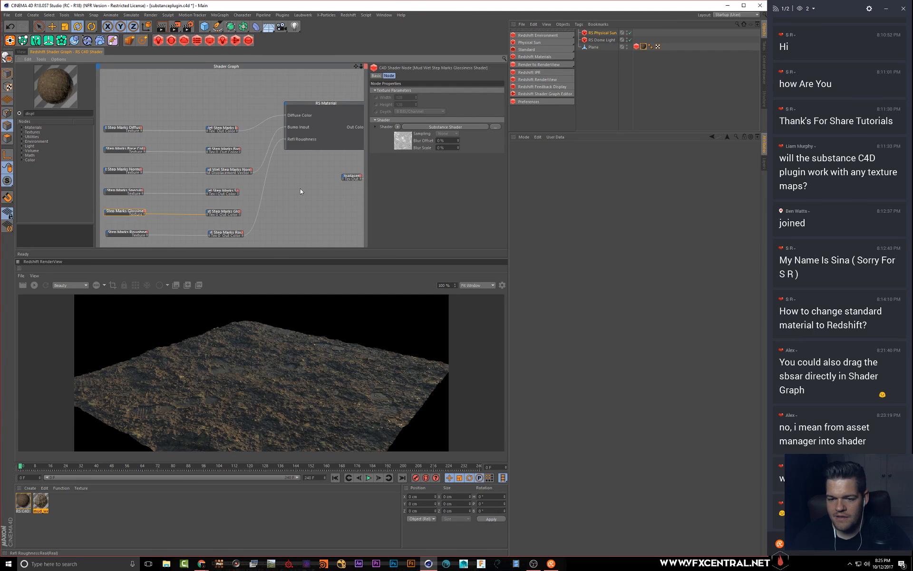
# - Connect the Mud Wet Step Marks Height texture to the RS Displacement node's Tex Map and start the live render
pyautogui.scroll(-1, 301, 188)
pyautogui.moveTo(300, 188); pyautogui.dragTo(318, 127, button='middle')
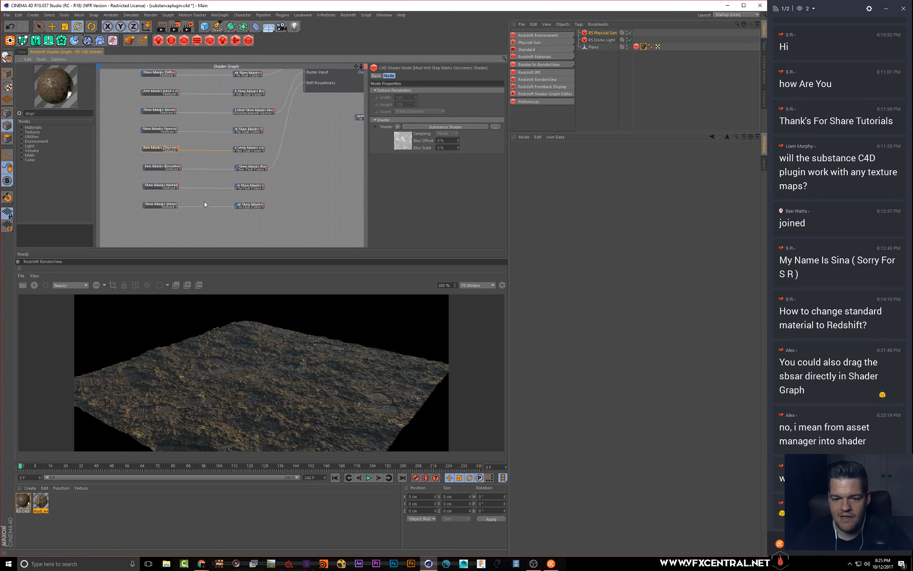
pyautogui.click(252, 187)
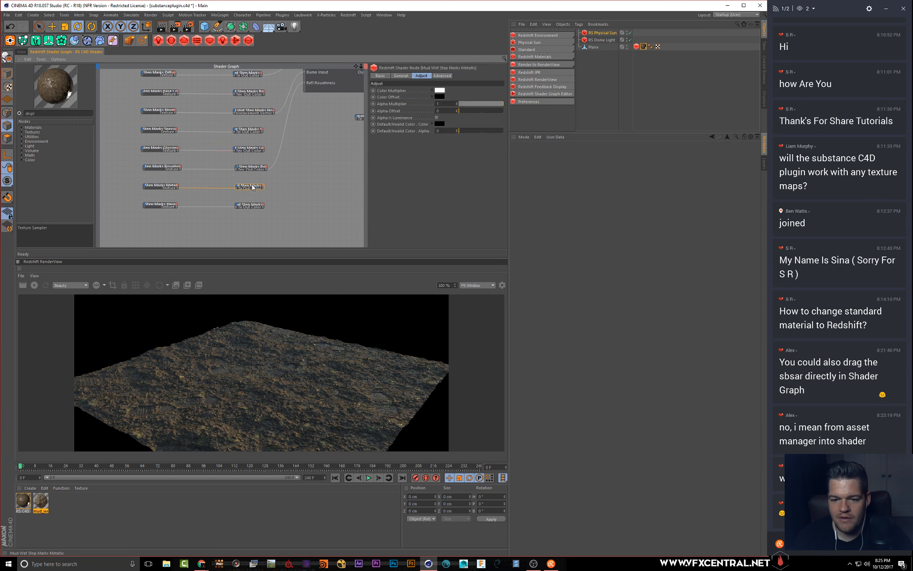
pyautogui.click(164, 187)
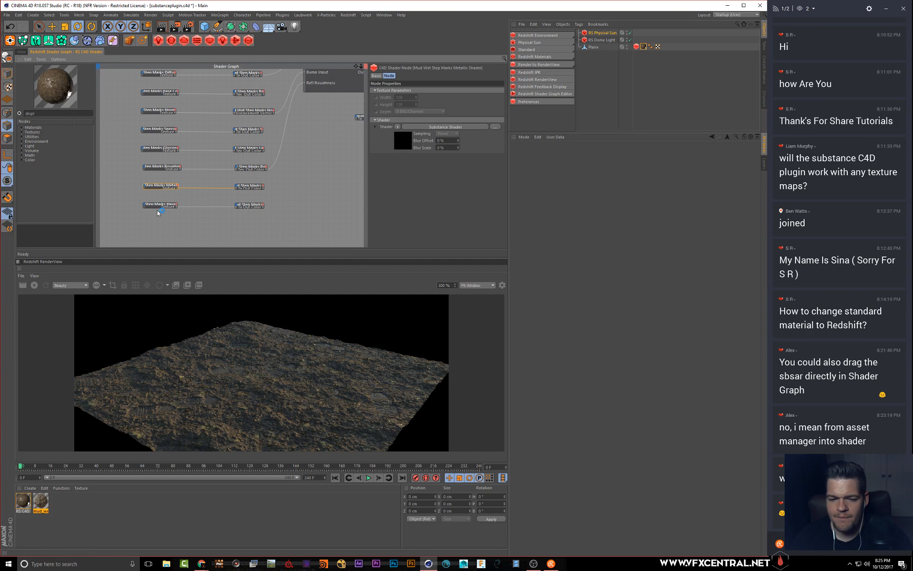
pyautogui.click(156, 206)
pyautogui.keyDown('alt'); pyautogui.moveTo(352, 167); pyautogui.dragTo(301, 182, button='middle'); pyautogui.keyUp('alt')
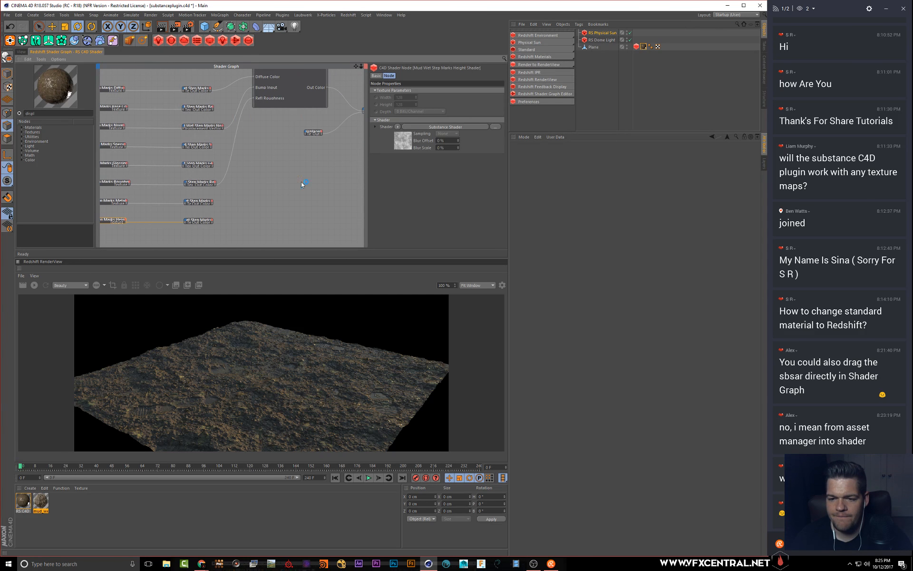
pyautogui.click(211, 221)
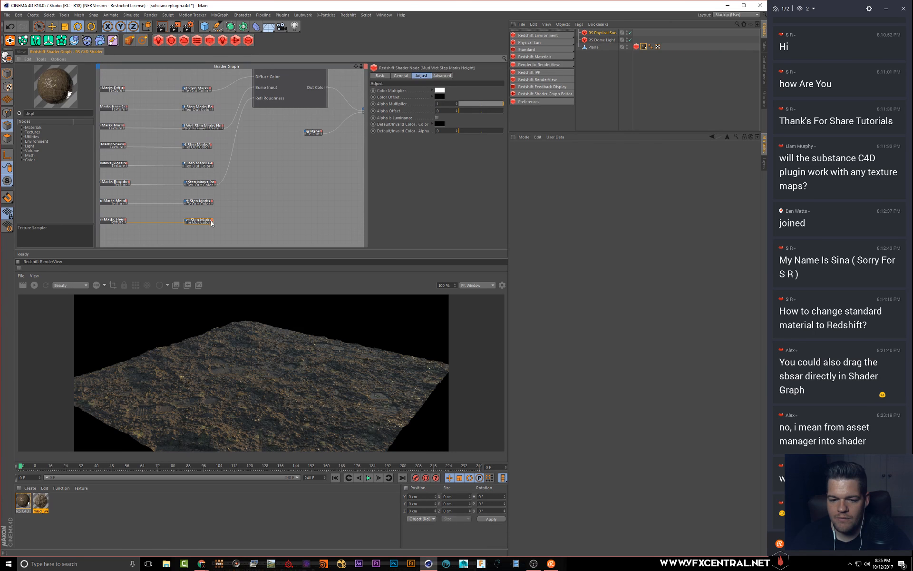
pyautogui.moveTo(212, 222); pyautogui.dragTo(306, 134)
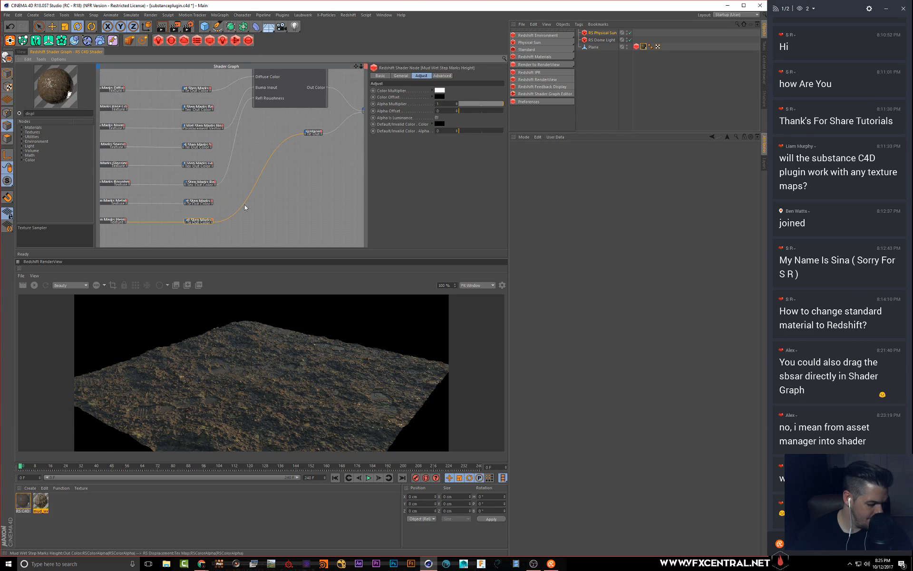
pyautogui.click(34, 285)
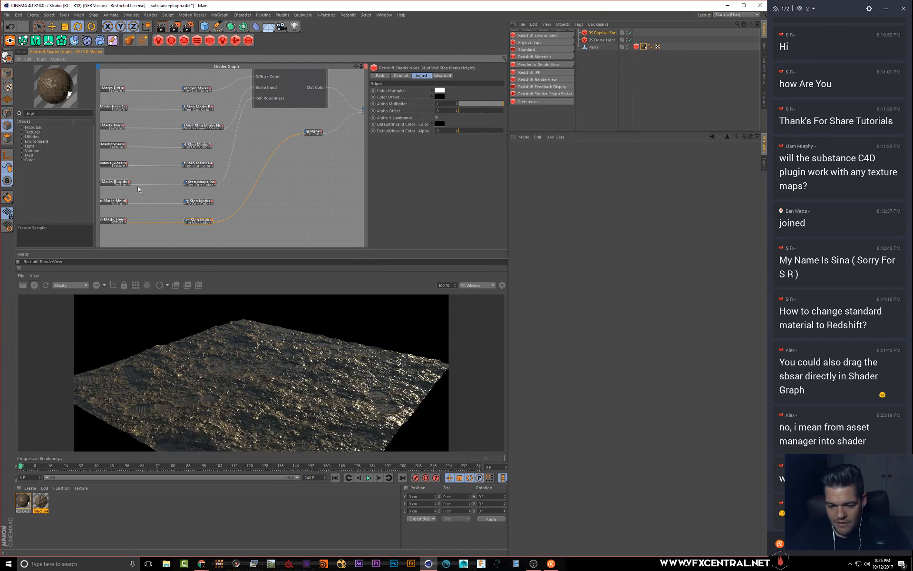
# - Connect the Out Color of the Mud Wet Step Marks Specular texture to the RS Material's Refl Weight under Base Properties/Reflection
pyautogui.moveTo(147, 155); pyautogui.dragTo(204, 159, button='middle')
pyautogui.scroll(3, 284, 158)
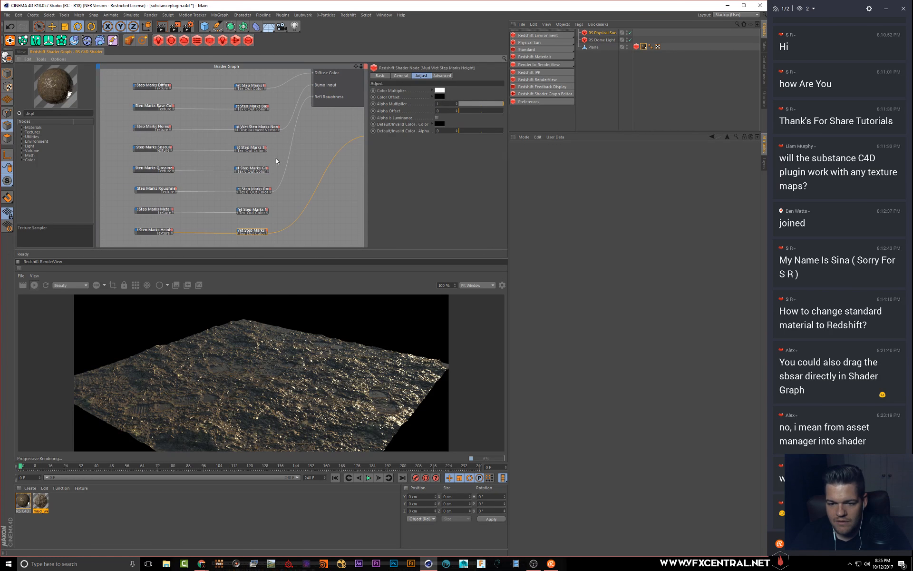
pyautogui.moveTo(286, 99); pyautogui.dragTo(281, 136, button='middle')
pyautogui.click(177, 179)
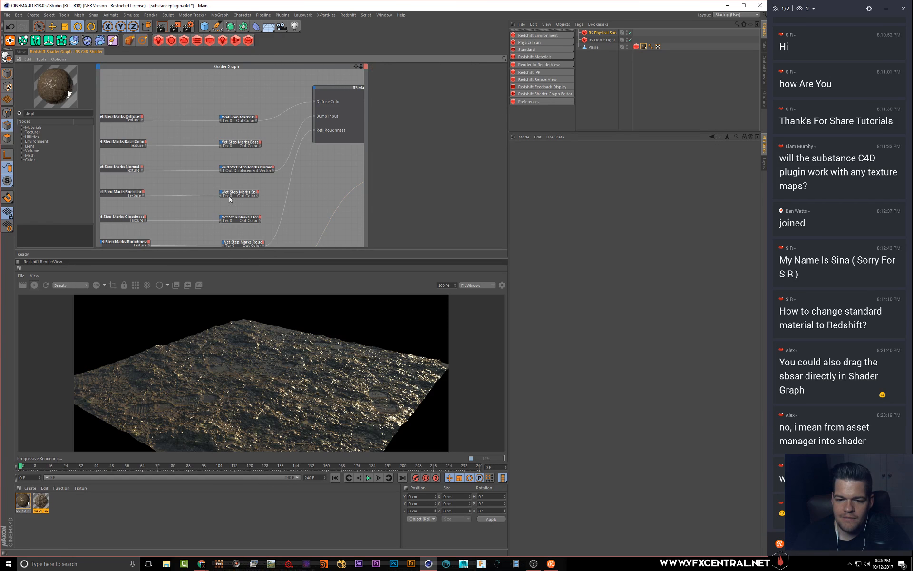
pyautogui.moveTo(172, 178); pyautogui.dragTo(179, 180, button='middle')
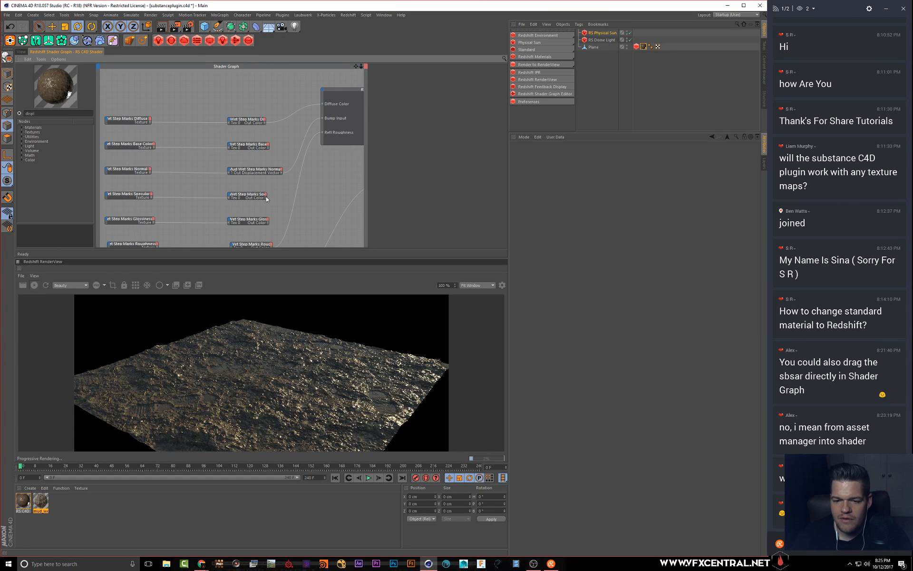
pyautogui.moveTo(266, 198); pyautogui.dragTo(322, 90)
pyautogui.moveTo(335, 110)
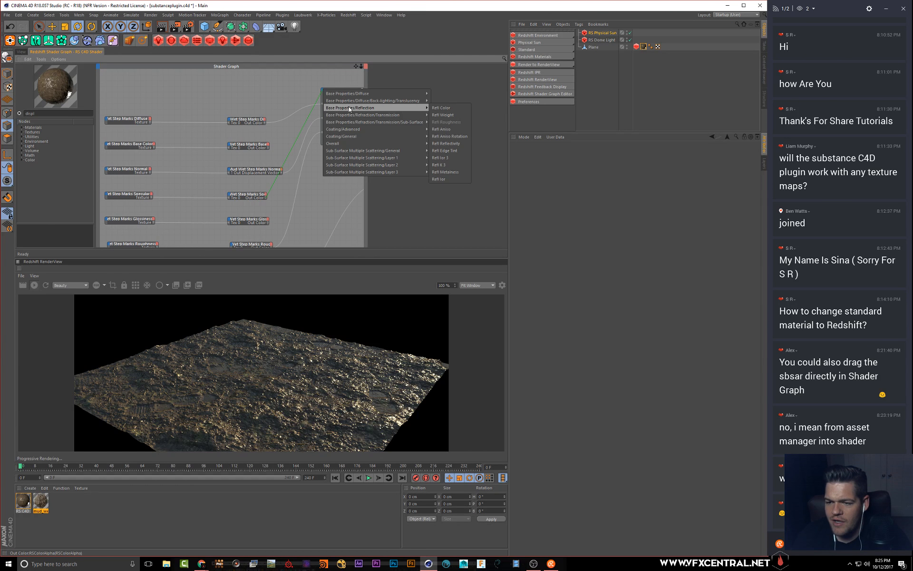
pyautogui.click(433, 116)
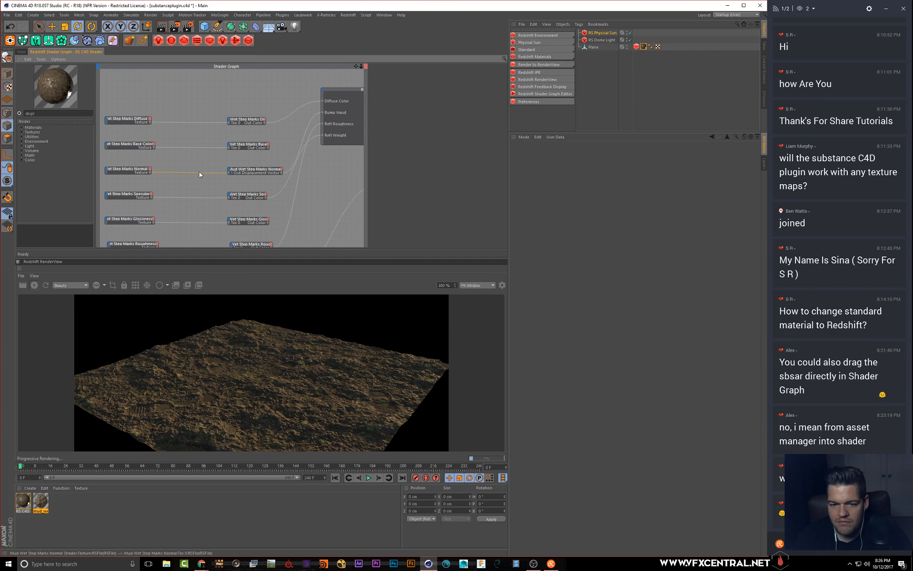
# - Orbit the perspective view to a higher angle on the plane, and inspect the RS C4D Shader material and the plane's texture tag
pyautogui.click(21, 51)
pyautogui.keyDown('alt'); pyautogui.moveTo(208, 130); pyautogui.dragTo(193, 127); pyautogui.keyUp('alt')
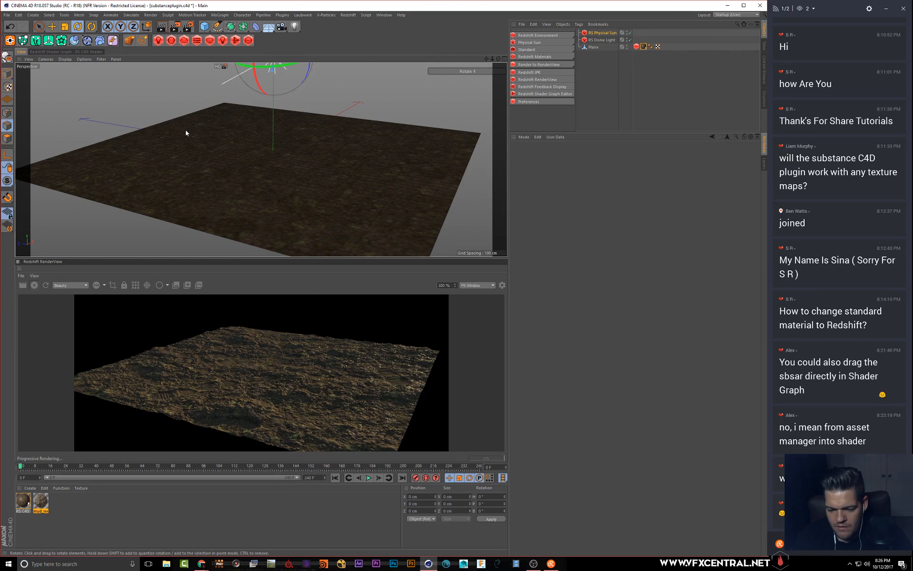
pyautogui.keyDown('alt'); pyautogui.moveTo(245, 112); pyautogui.dragTo(261, 159); pyautogui.keyUp('alt')
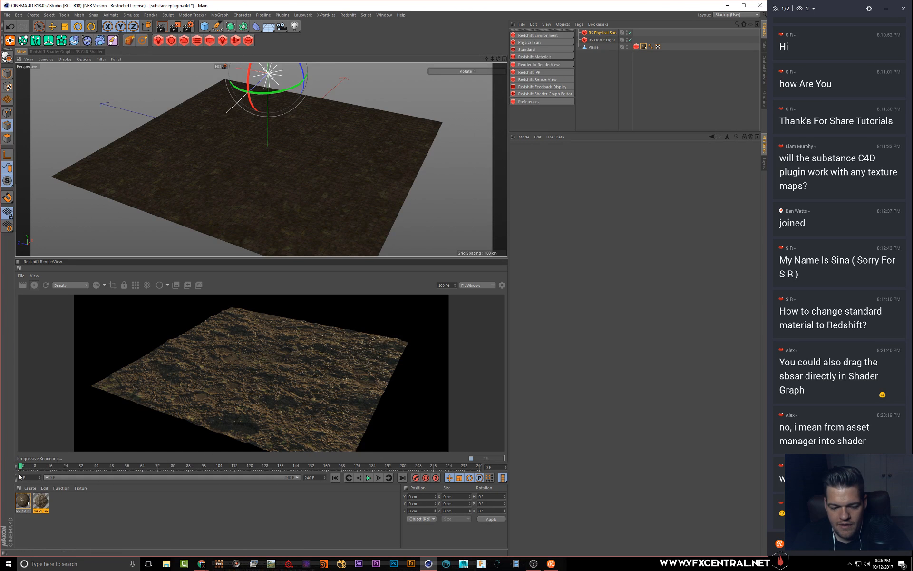
pyautogui.click(23, 500)
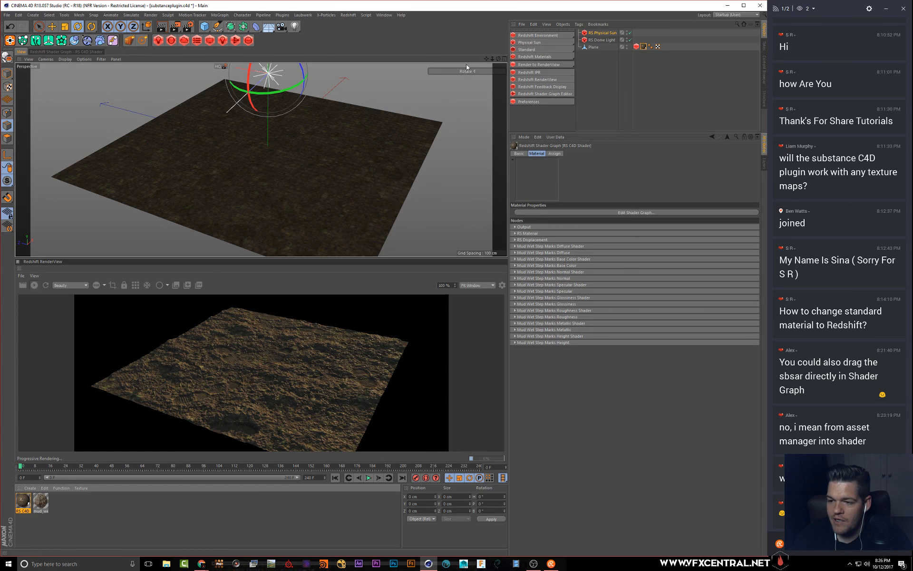
pyautogui.click(644, 46)
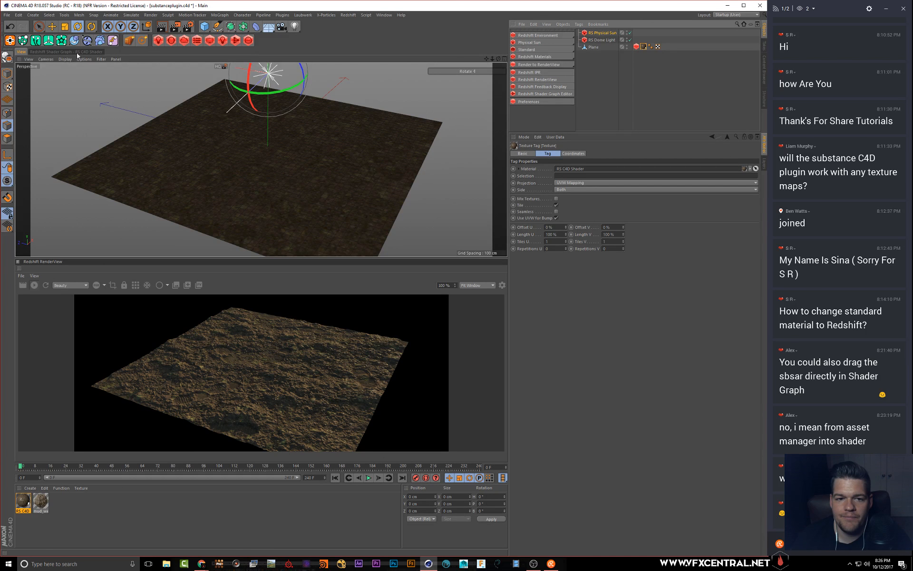
# - Open the Substance Shader of the Mud Wet Step Marks Diffuse Shader node, set Water Amount to 0.3, and restart then stop the live render
pyautogui.click(61, 53)
pyautogui.click(127, 118)
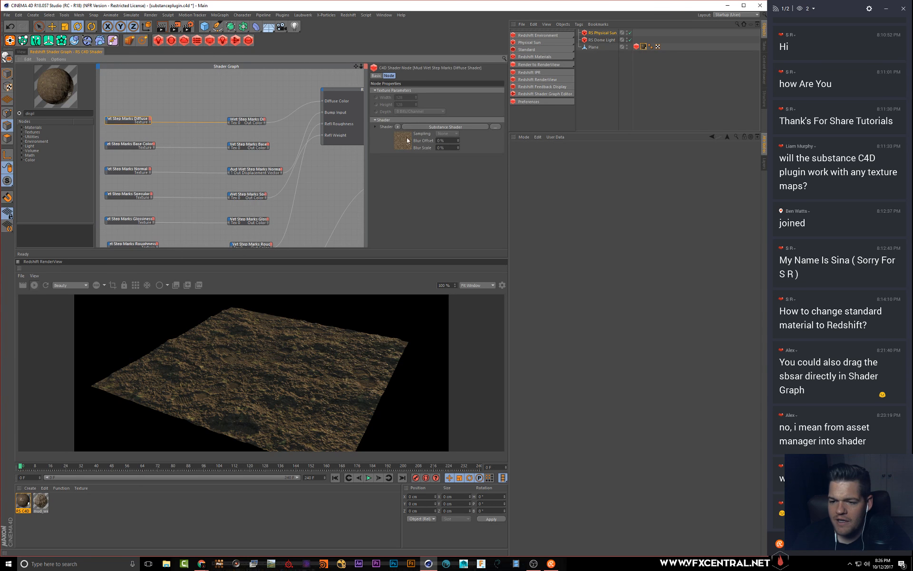
pyautogui.click(408, 126)
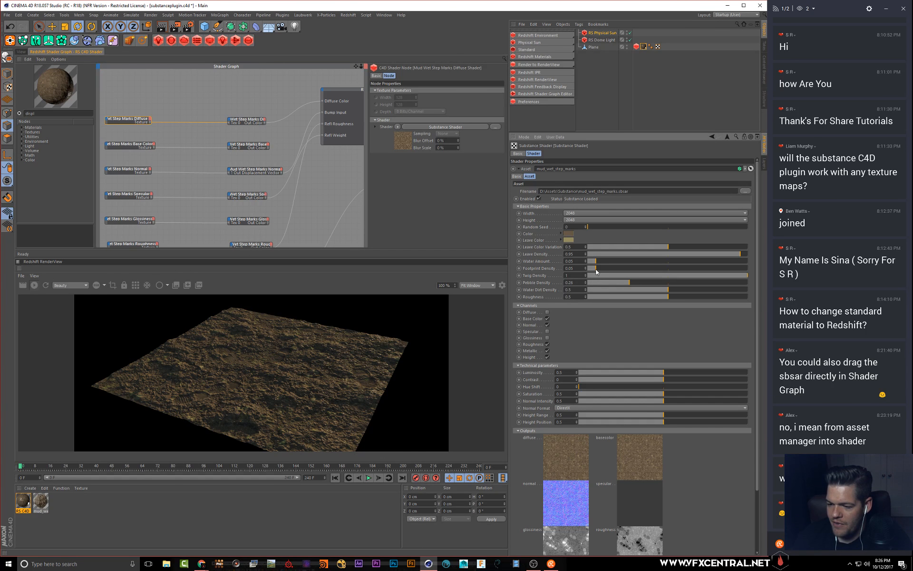
pyautogui.click(636, 264)
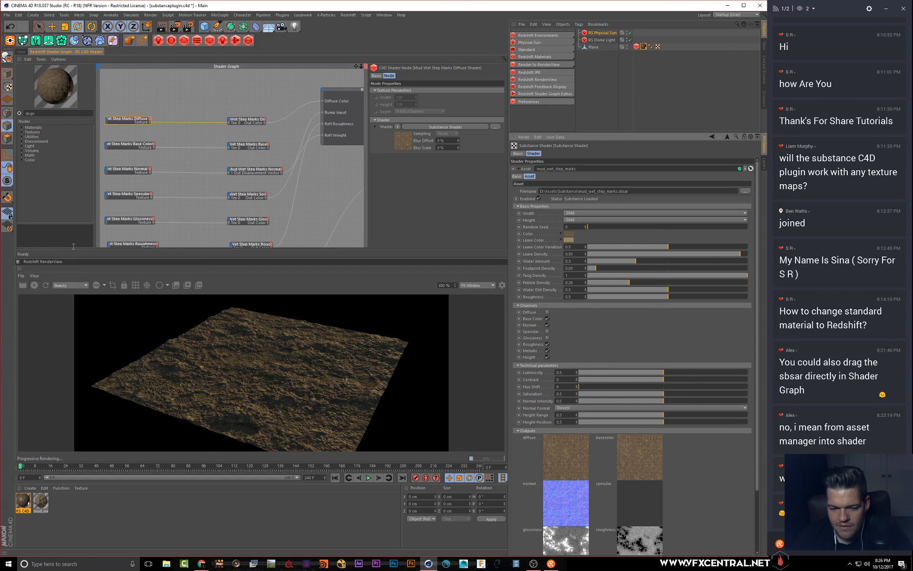
pyautogui.click(34, 285)
pyautogui.click(35, 285)
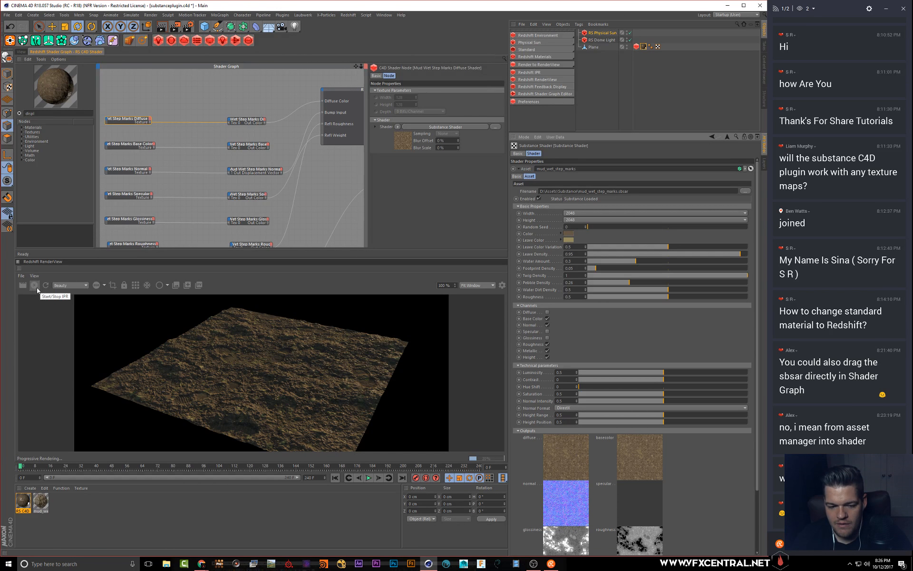
pyautogui.click(36, 288)
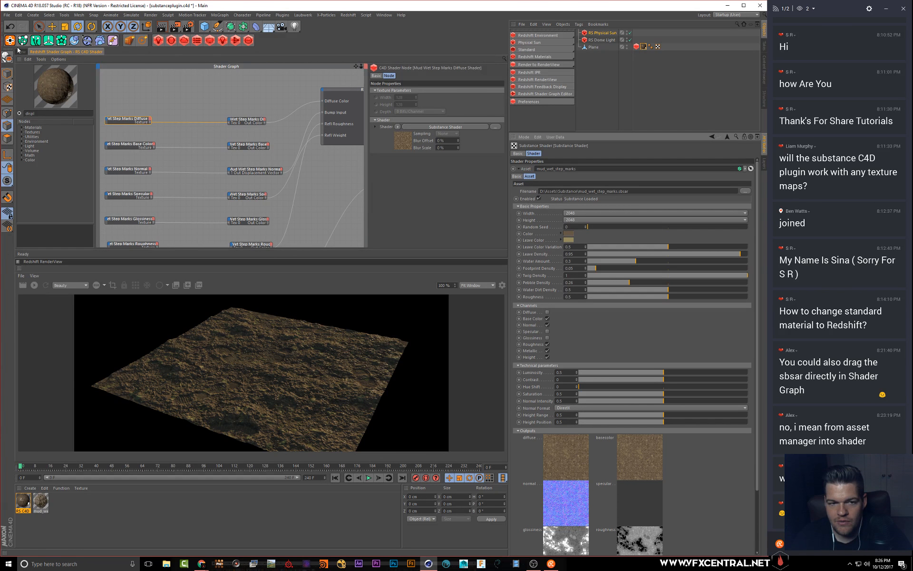
# - Set the mud Substance's Water Amount to 0.6, restart the live render, and orbit to a lower, frontal view of the plane
pyautogui.click(681, 261)
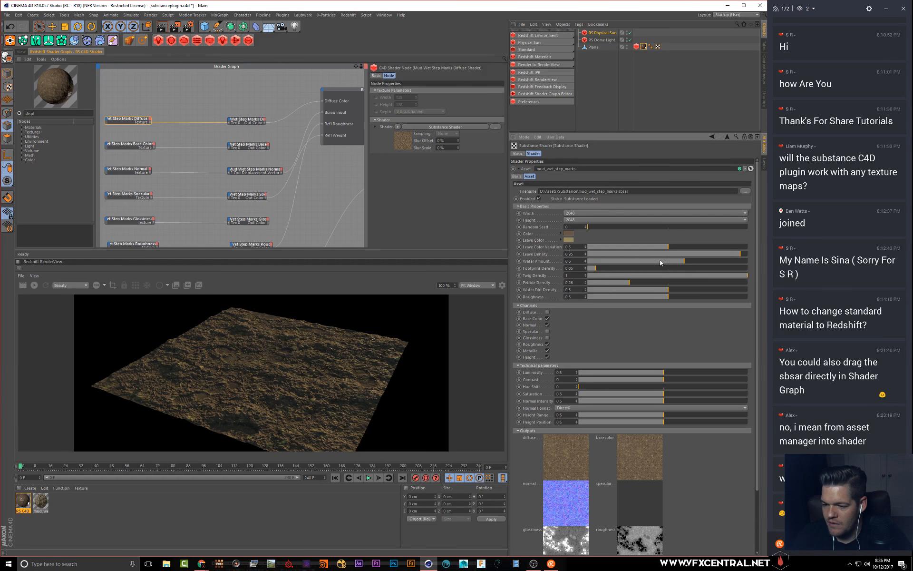
pyautogui.click(21, 53)
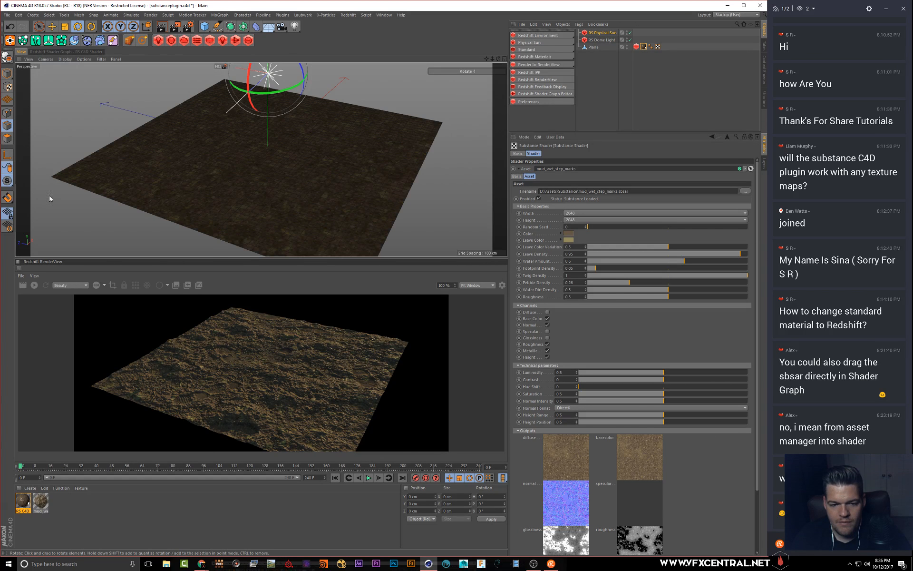
pyautogui.click(34, 287)
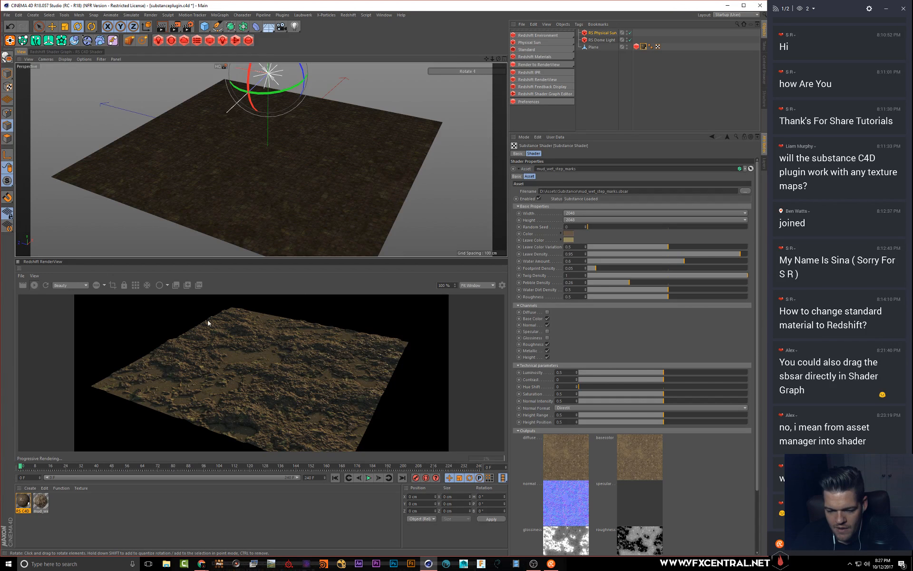
pyautogui.keyDown('alt'); pyautogui.moveTo(236, 198); pyautogui.dragTo(273, 146); pyautogui.keyUp('alt')
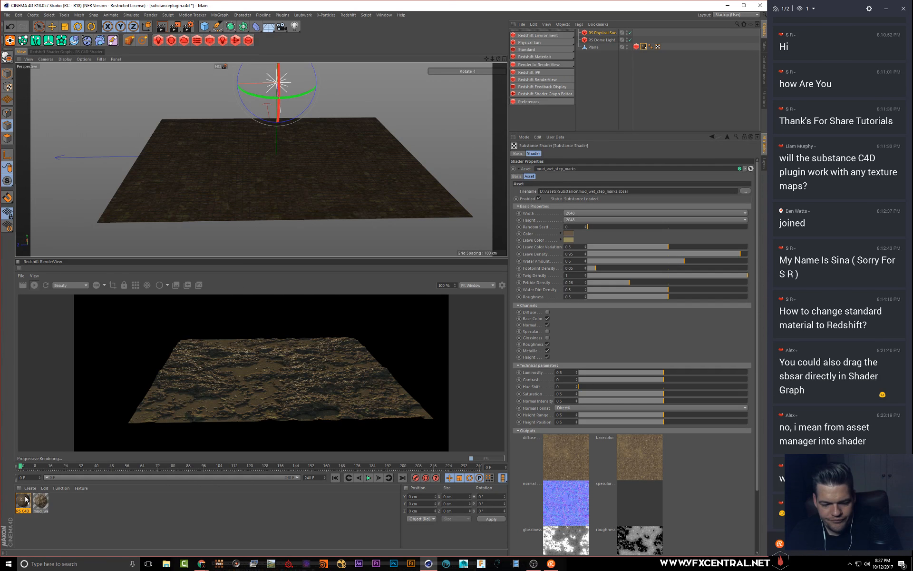
# - Disconnect the Specular texture from the RS Material's Refl Weight and orbit the perspective view to check the mud's reflections
pyautogui.click(64, 52)
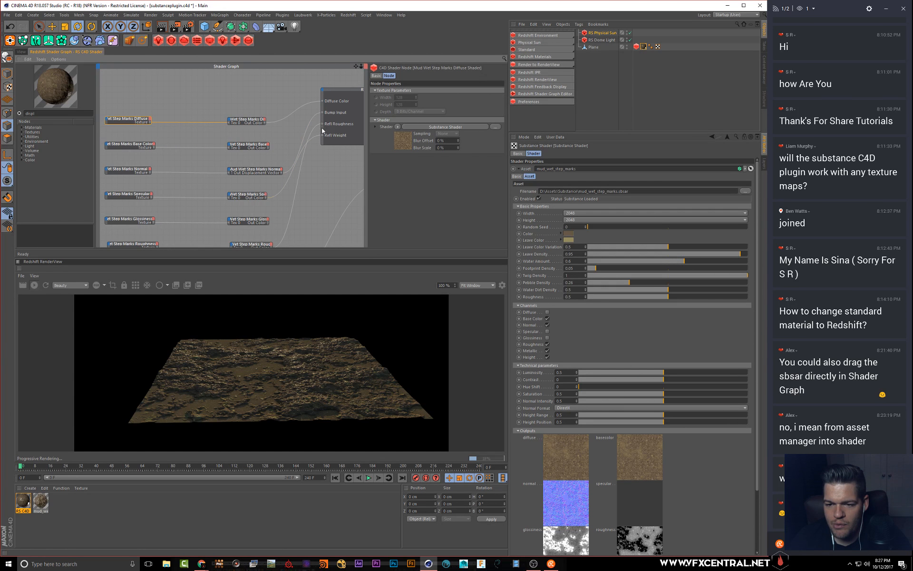
pyautogui.moveTo(322, 136); pyautogui.dragTo(313, 150)
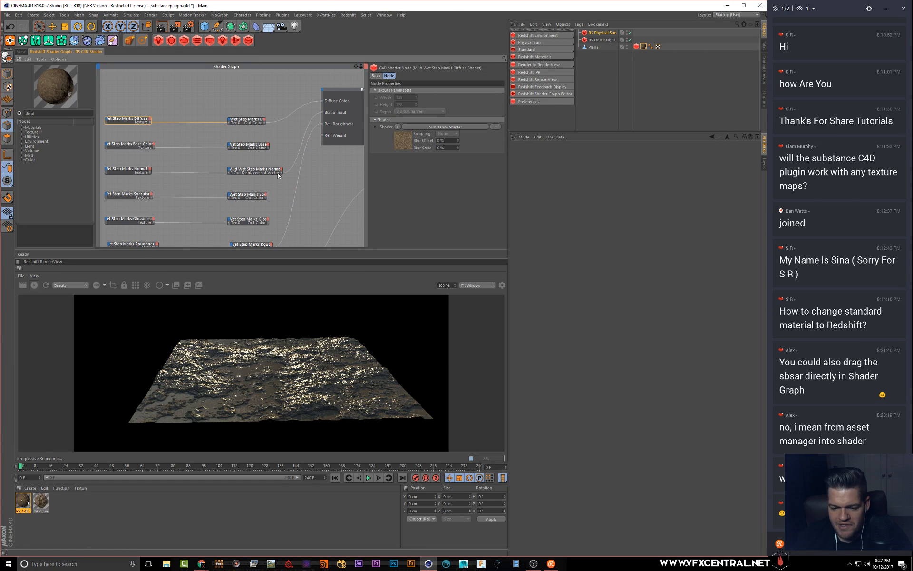
pyautogui.click(304, 165)
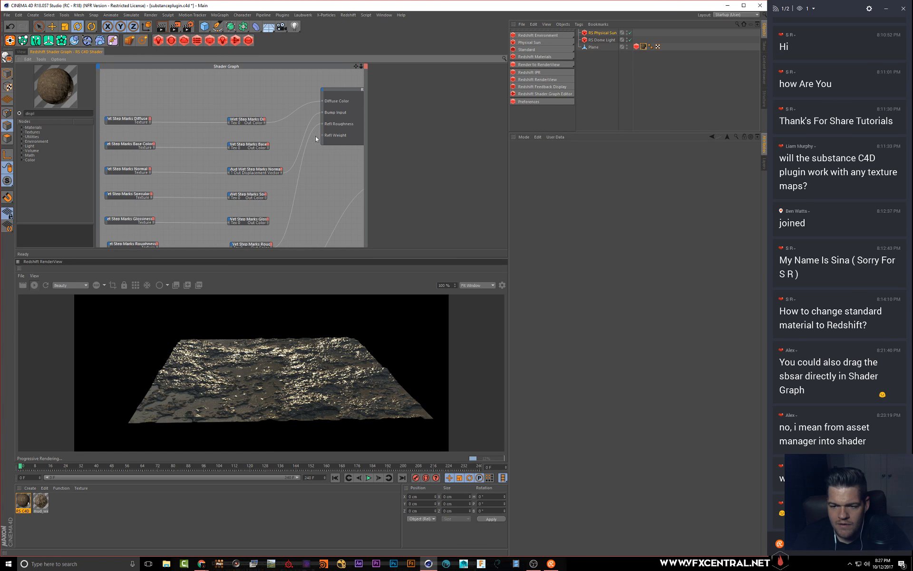
pyautogui.moveTo(286, 227); pyautogui.dragTo(292, 211, button='middle')
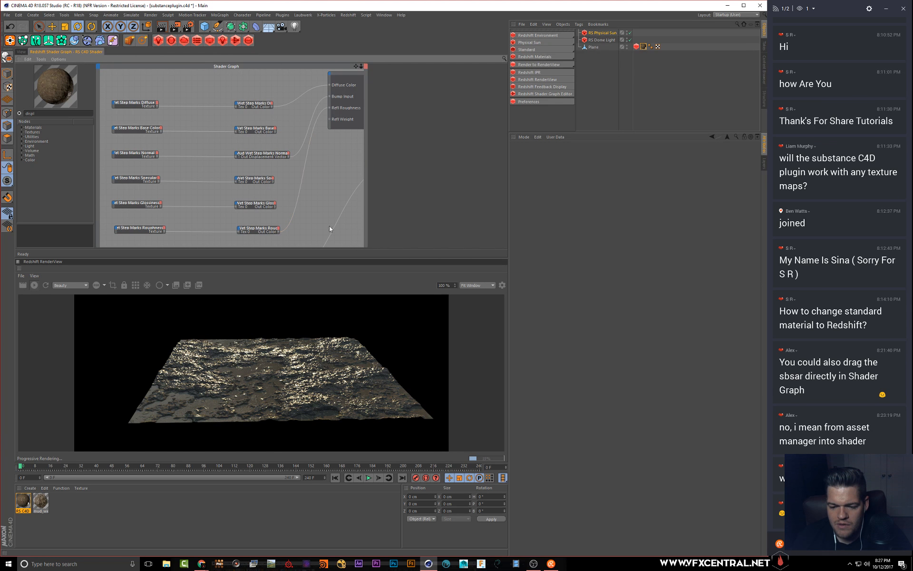
pyautogui.click(22, 50)
pyautogui.keyDown('alt'); pyautogui.moveTo(214, 114); pyautogui.dragTo(196, 128); pyautogui.keyUp('alt')
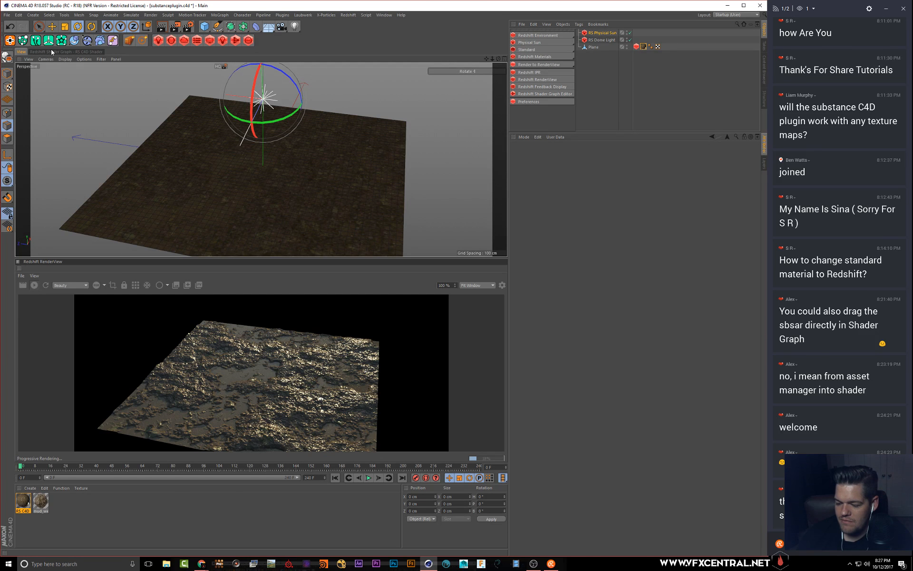
# - Connect the Out Color of the Mud Wet Step Marks Glossiness texture to the RS Material's Refl Weight
pyautogui.click(62, 51)
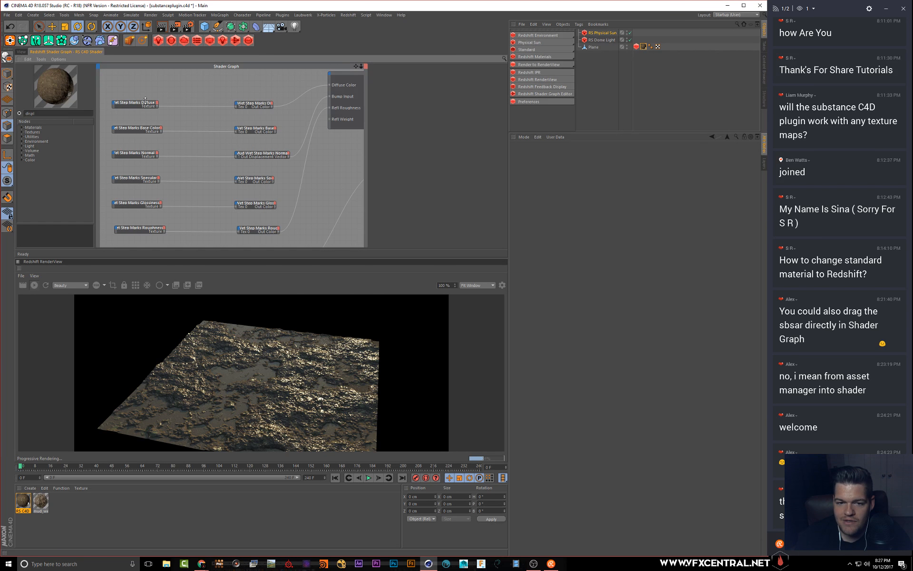
pyautogui.click(129, 104)
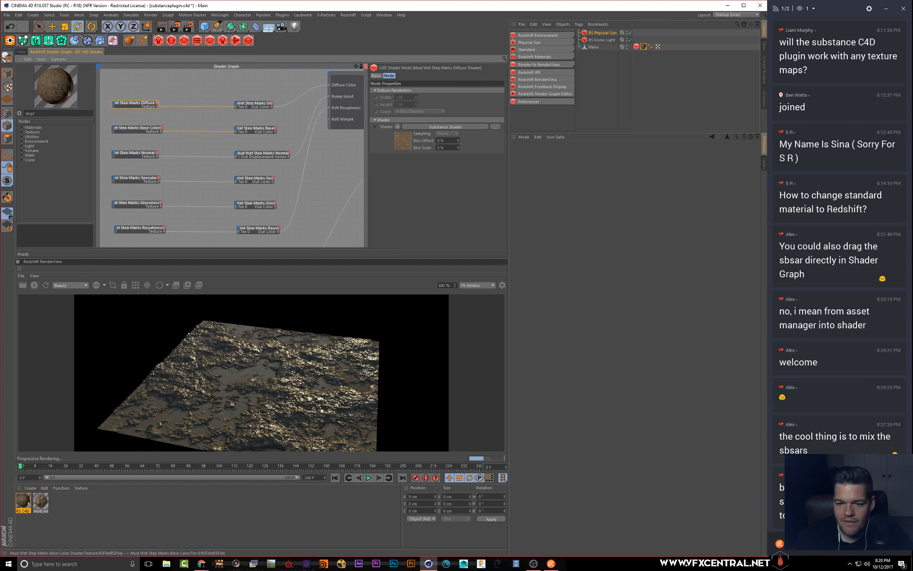
pyautogui.keyDown('alt'); pyautogui.moveTo(166, 103); pyautogui.dragTo(100, 103, button='right'); pyautogui.keyUp('alt')
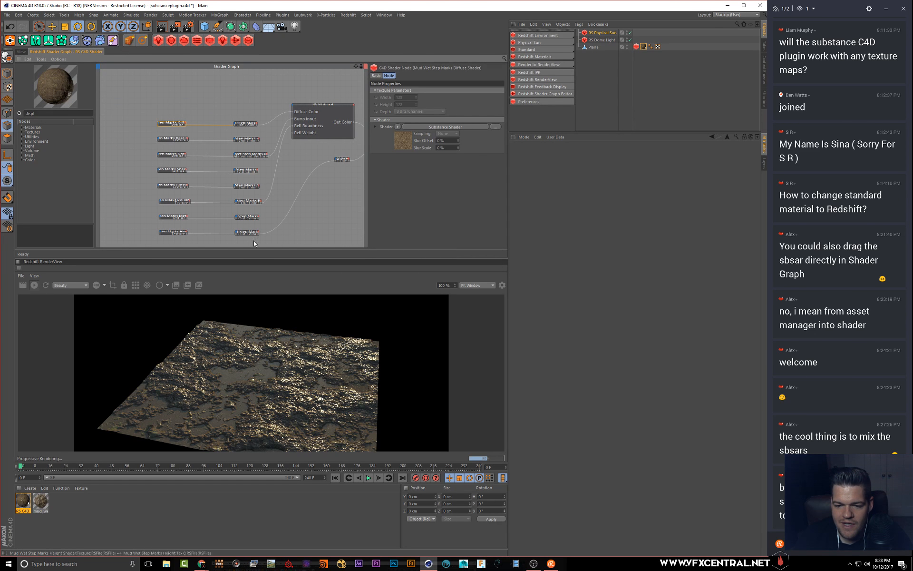
pyautogui.scroll(2, 222, 213)
pyautogui.click(165, 217)
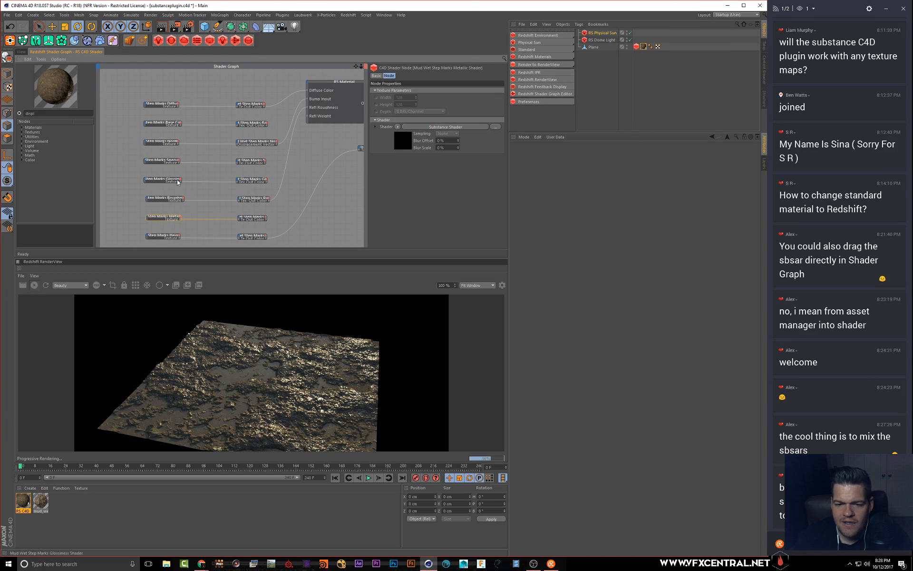
pyautogui.click(260, 186)
pyautogui.click(255, 179)
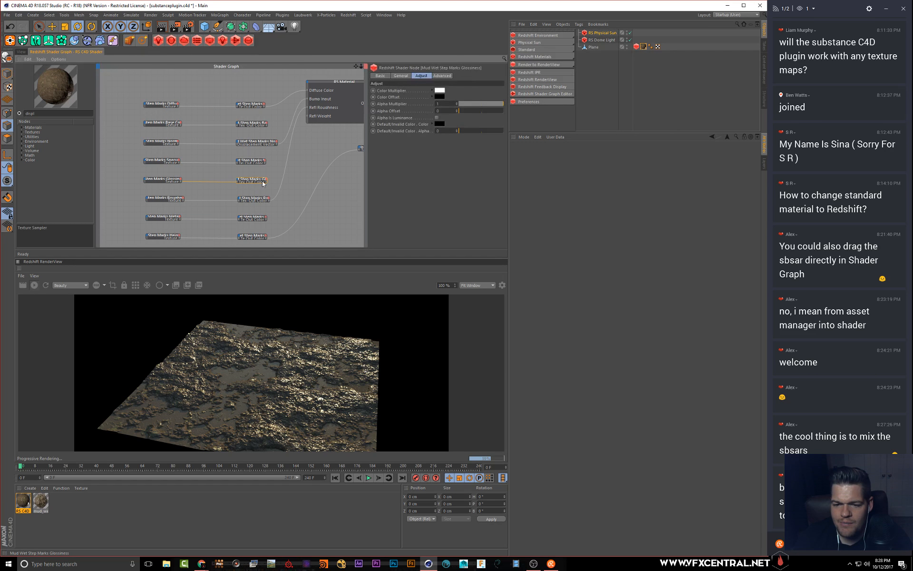
pyautogui.click(169, 180)
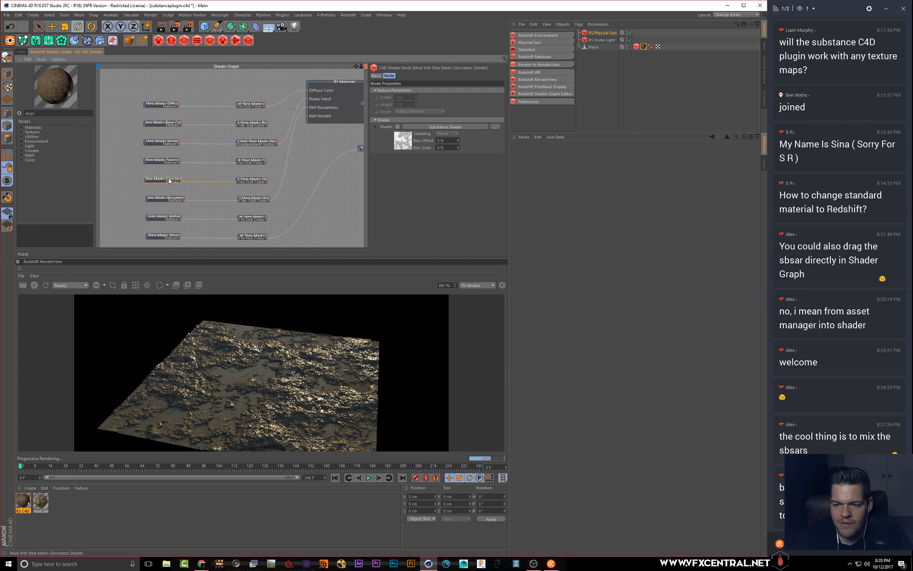
pyautogui.click(265, 181)
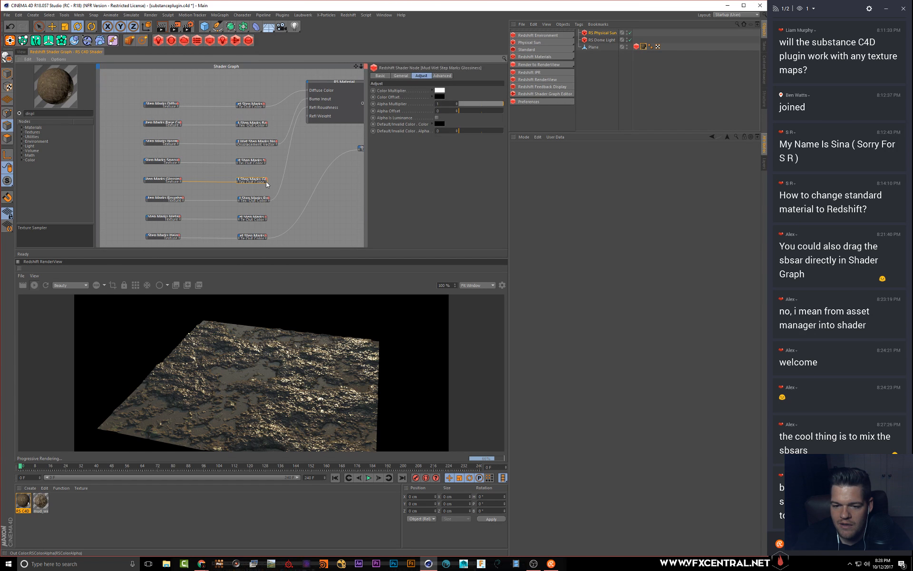
pyautogui.moveTo(304, 128); pyautogui.dragTo(308, 116)
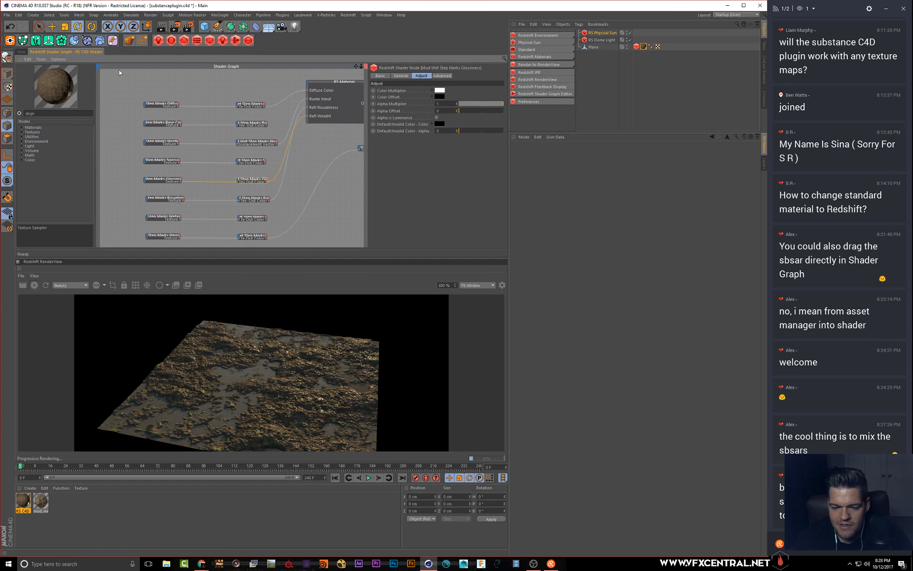
# - Add a sphere at the centre of the mud plane and raise it along its vertical axis
pyautogui.click(19, 51)
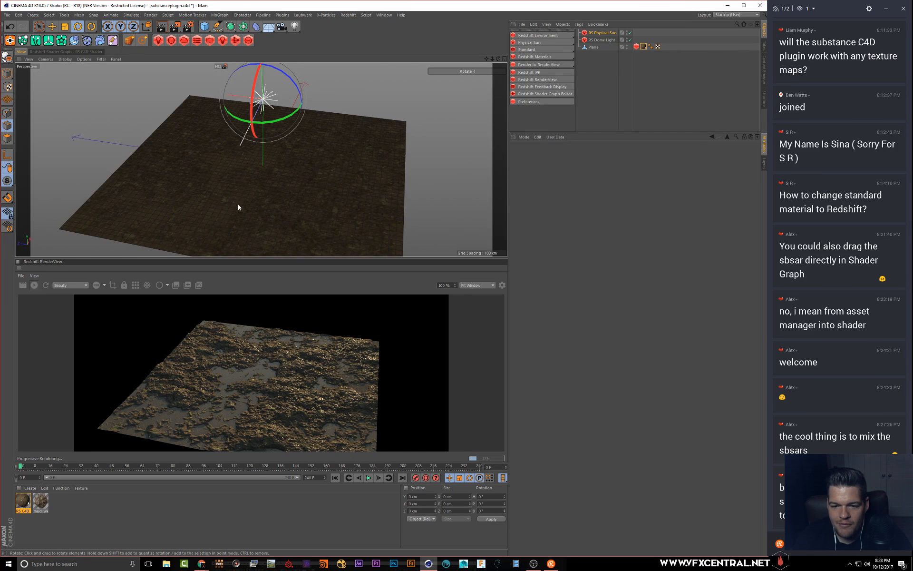
pyautogui.keyDown('alt'); pyautogui.moveTo(255, 193); pyautogui.dragTo(262, 181); pyautogui.keyUp('alt')
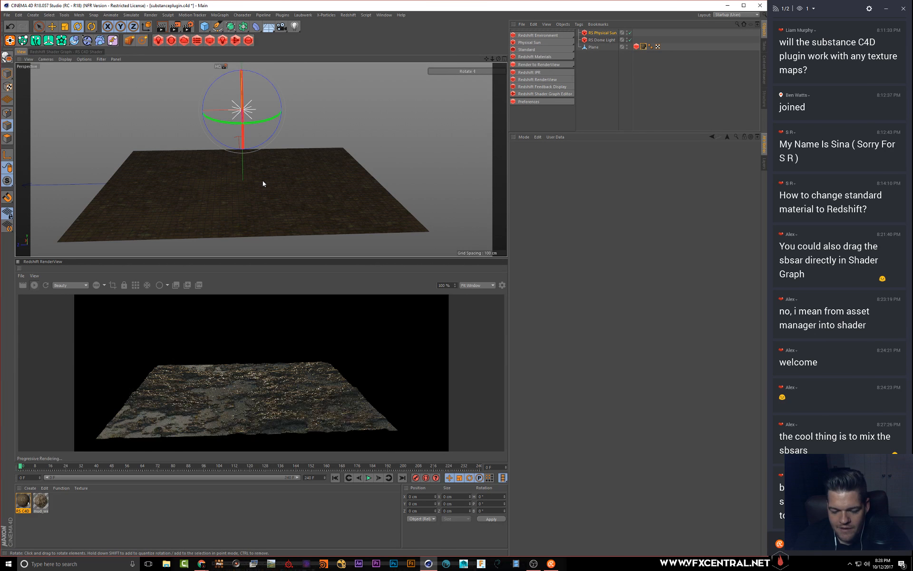
pyautogui.moveTo(244, 165)
pyautogui.keyDown('alt'); pyautogui.mouseDown()
pyautogui.moveTo(200, 173)
pyautogui.moveTo(267, 155)
pyautogui.moveTo(262, 120)
pyautogui.moveTo(248, 167)
pyautogui.mouseUp(); pyautogui.keyUp('alt')
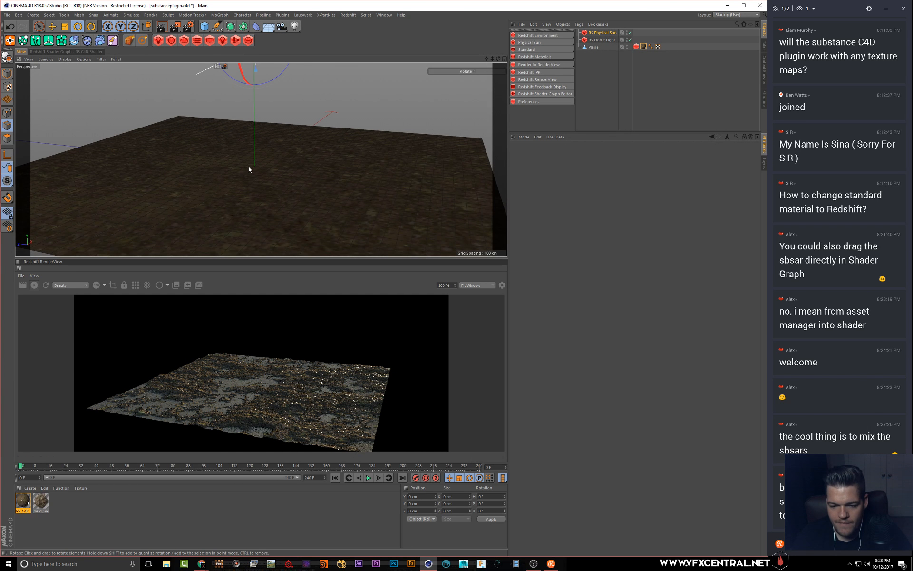
pyautogui.click(205, 28)
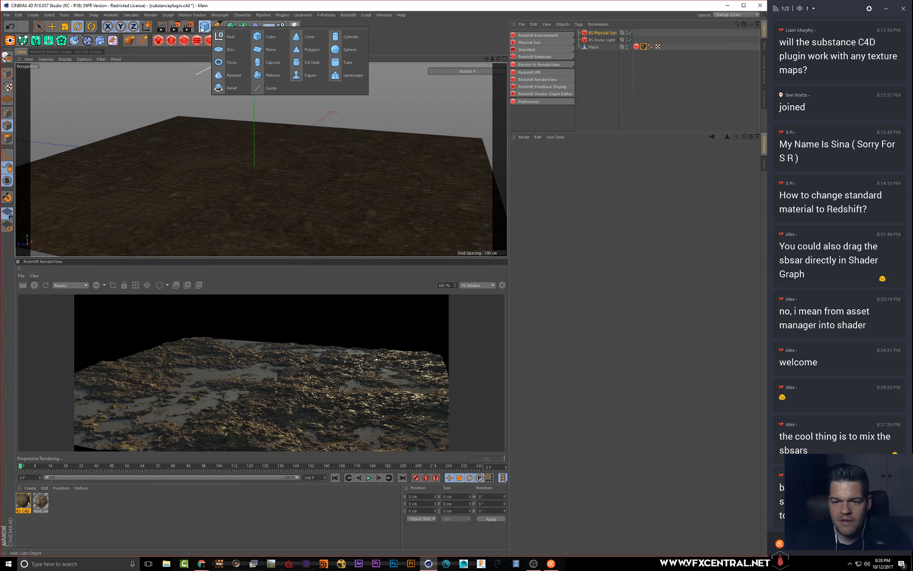
pyautogui.click(335, 50)
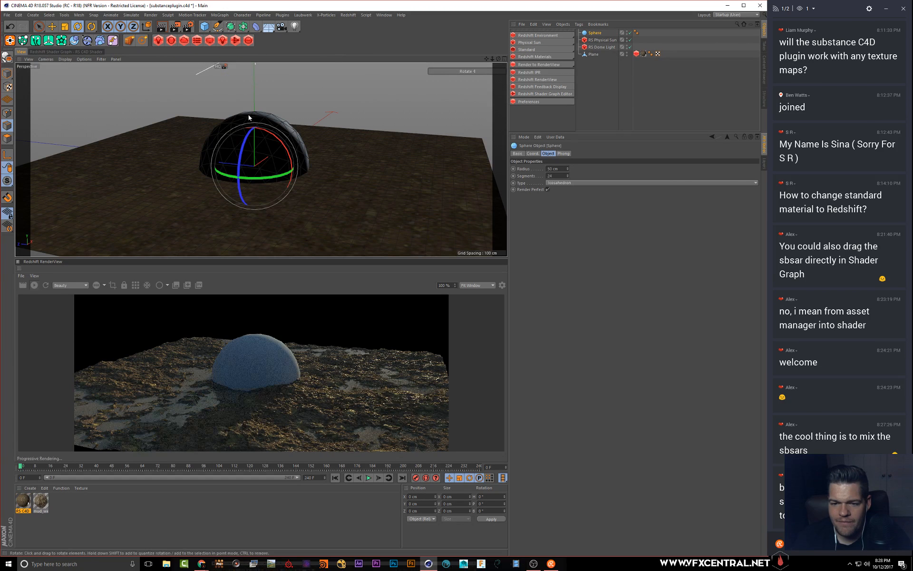
pyautogui.press('e')
pyautogui.moveTo(260, 107); pyautogui.dragTo(256, 67)
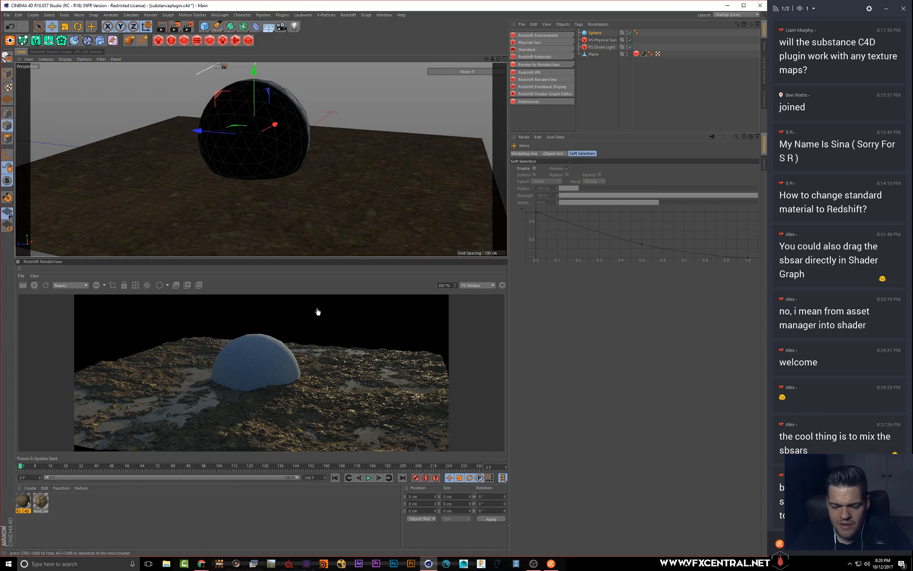
# - Set the sphere's Segments to 150 and raise it slightly further above the mud
pyautogui.click(614, 33)
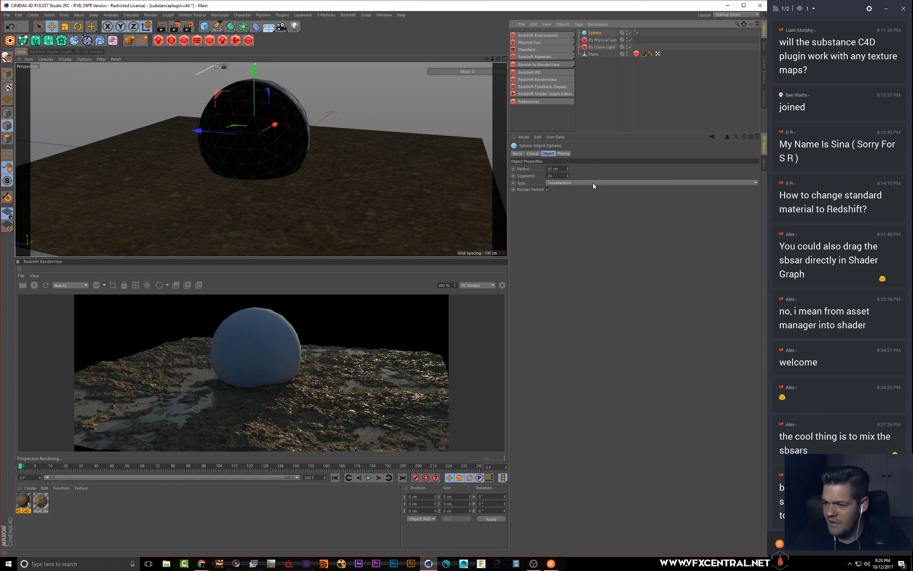
pyautogui.doubleClick(561, 175)
pyautogui.write('150')
pyautogui.press('Return')
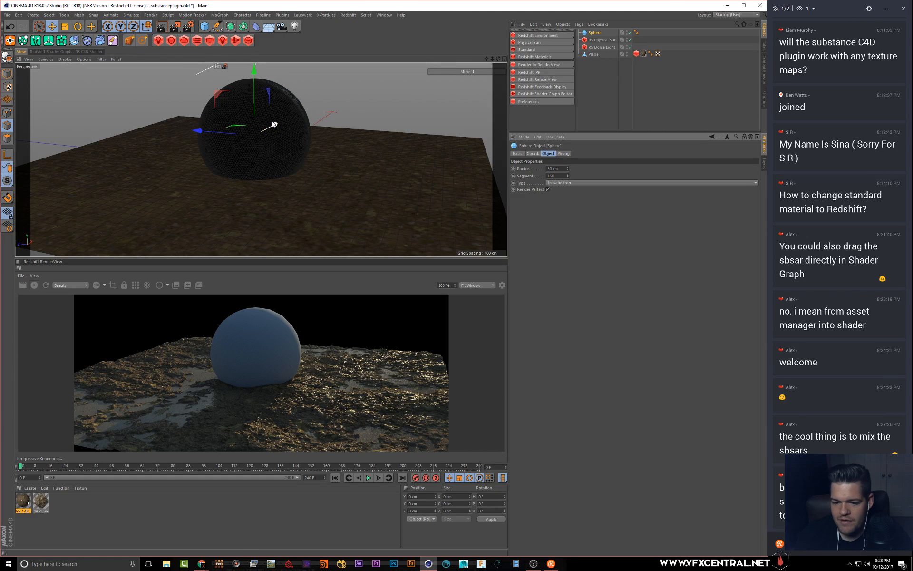
pyautogui.moveTo(255, 73); pyautogui.dragTo(255, 63)
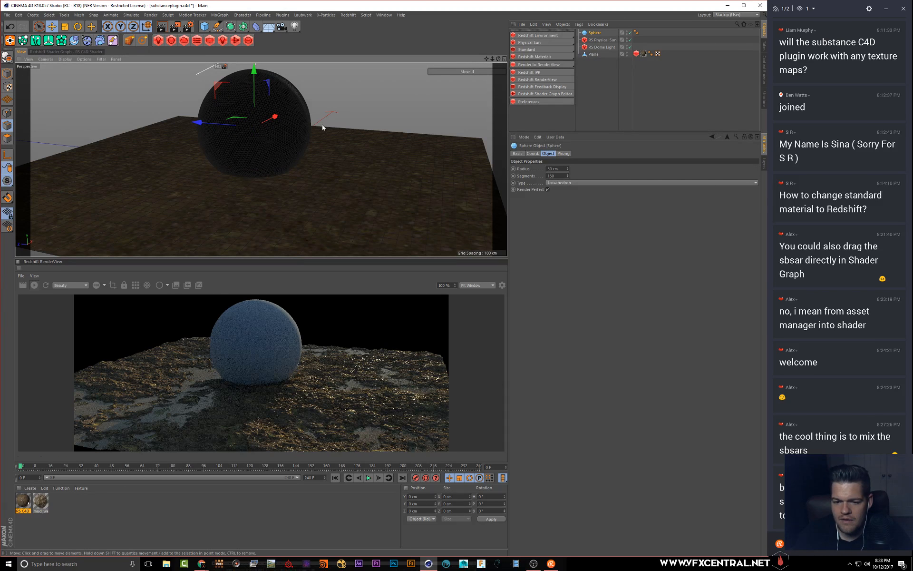
# - Create a standard Redshift Material and apply it to the sphere
pyautogui.keyDown('alt'); pyautogui.moveTo(323, 128); pyautogui.dragTo(271, 123); pyautogui.keyUp('alt')
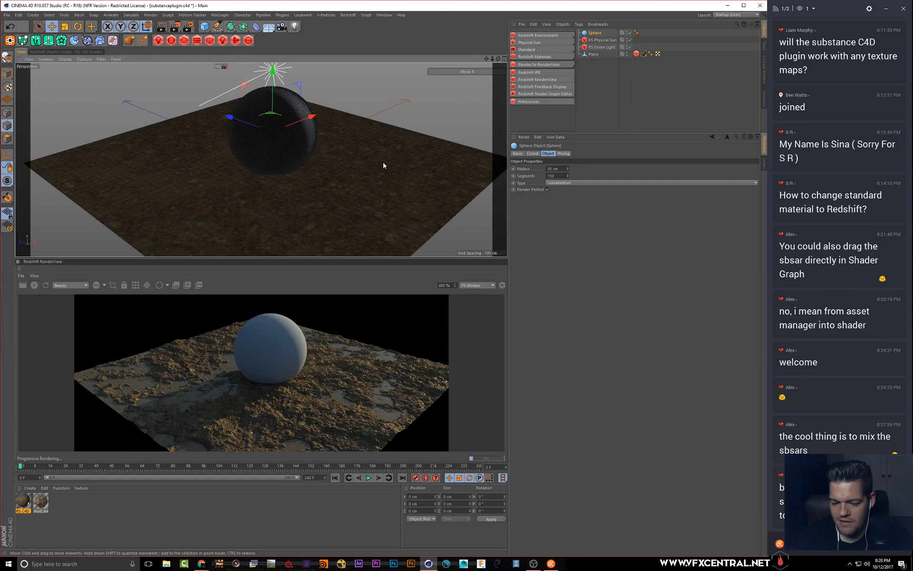
pyautogui.click(565, 57)
pyautogui.moveTo(569, 60)
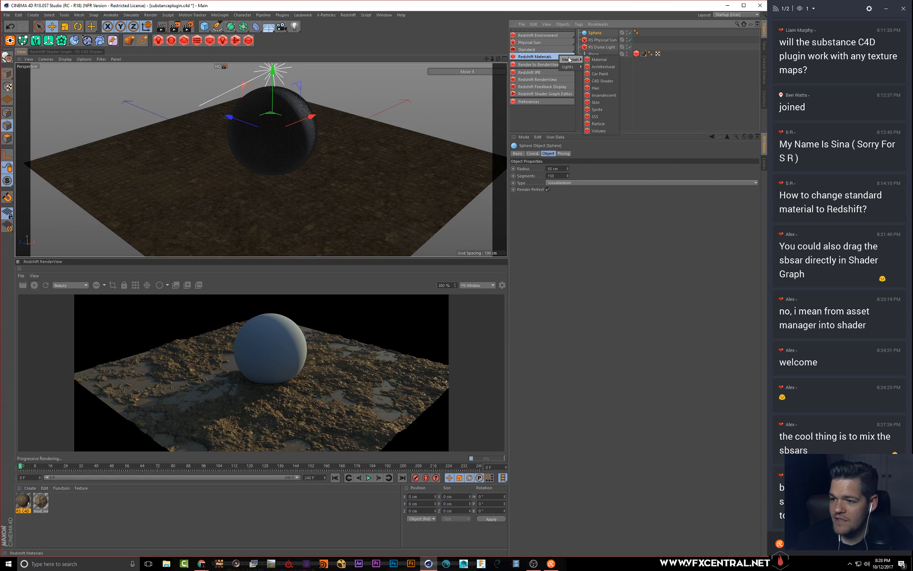
pyautogui.click(599, 60)
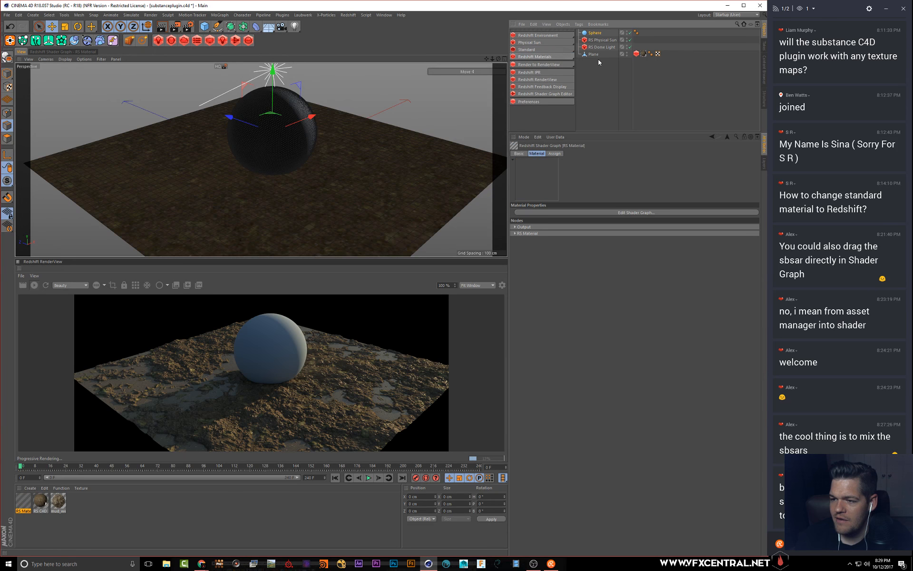
pyautogui.click(24, 520)
pyautogui.moveTo(18, 511); pyautogui.dragTo(296, 138)
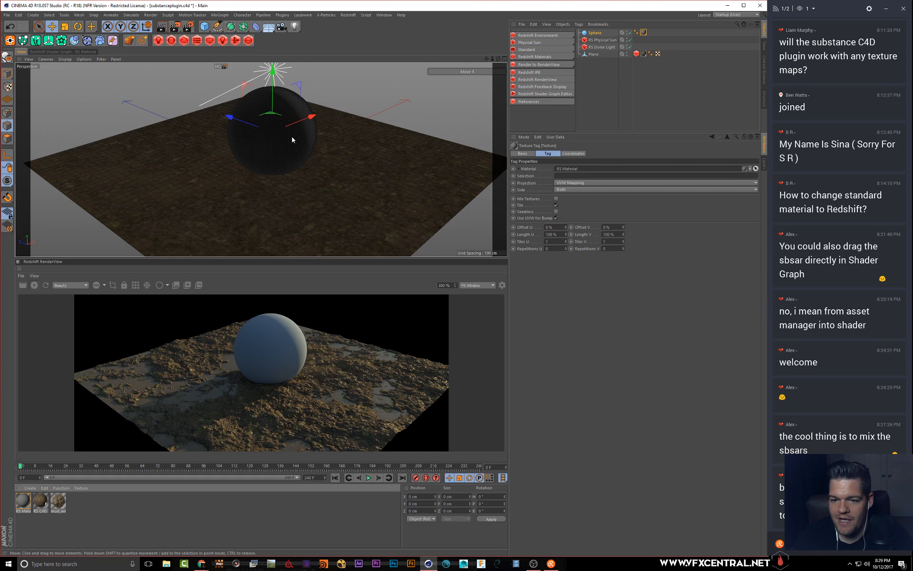
# - Raise the reflection IOR of the sphere's RS Material to 3 in its Base Properties and close the material settings
pyautogui.doubleClick(23, 499)
pyautogui.click(160, 94)
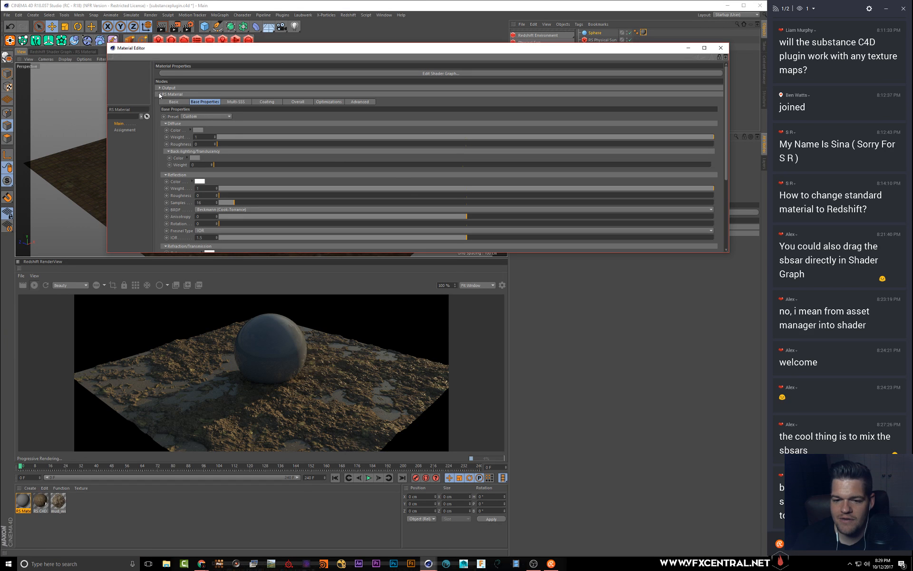
pyautogui.moveTo(728, 253); pyautogui.dragTo(681, 446)
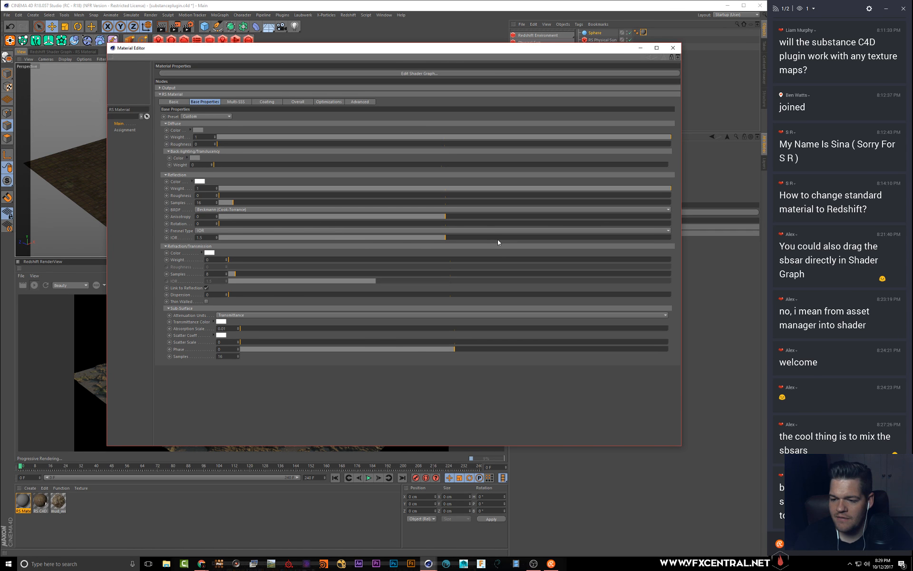
pyautogui.moveTo(498, 239); pyautogui.dragTo(504, 239)
pyautogui.click(571, 238)
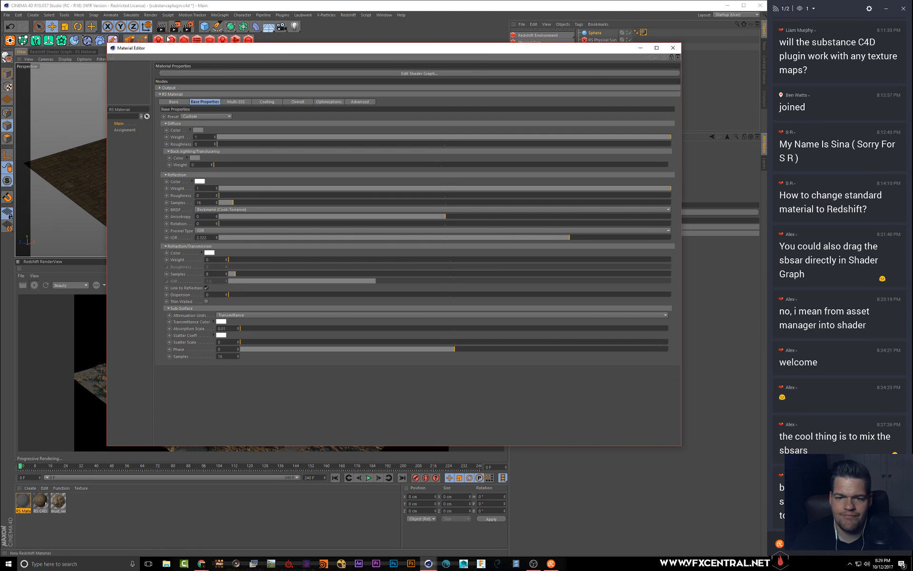
pyautogui.moveTo(156, 48); pyautogui.dragTo(132, 120)
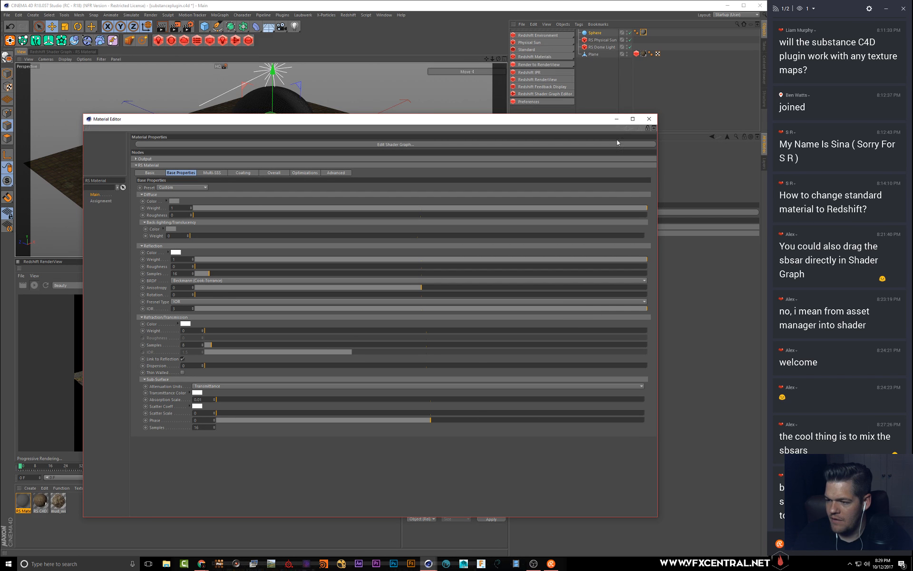
pyautogui.click(650, 119)
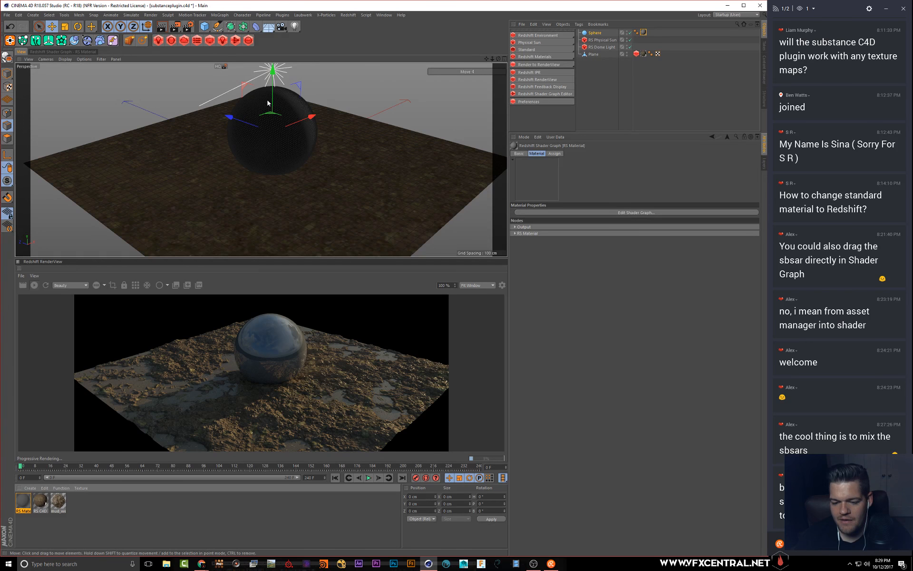
# - Examine the sphere's reflections and the surrounding mud in the live render from ground level and from above
pyautogui.moveTo(252, 123)
pyautogui.keyDown('alt'); pyautogui.mouseDown()
pyautogui.moveTo(264, 123)
pyautogui.moveTo(257, 115)
pyautogui.mouseUp(); pyautogui.keyUp('alt')
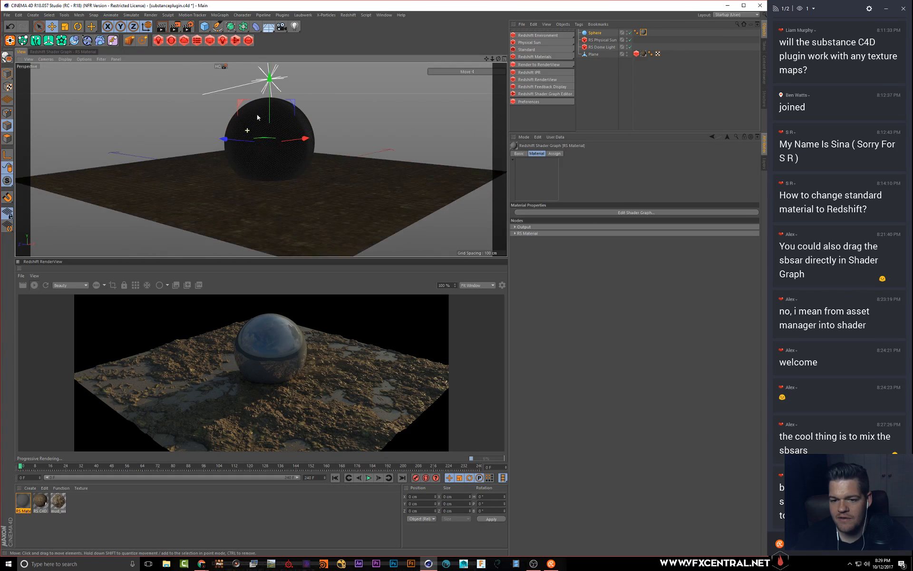
pyautogui.keyDown('alt'); pyautogui.moveTo(257, 115); pyautogui.dragTo(291, 166, button='right'); pyautogui.keyUp('alt')
pyautogui.keyDown('alt'); pyautogui.moveTo(291, 167); pyautogui.dragTo(297, 180); pyautogui.keyUp('alt')
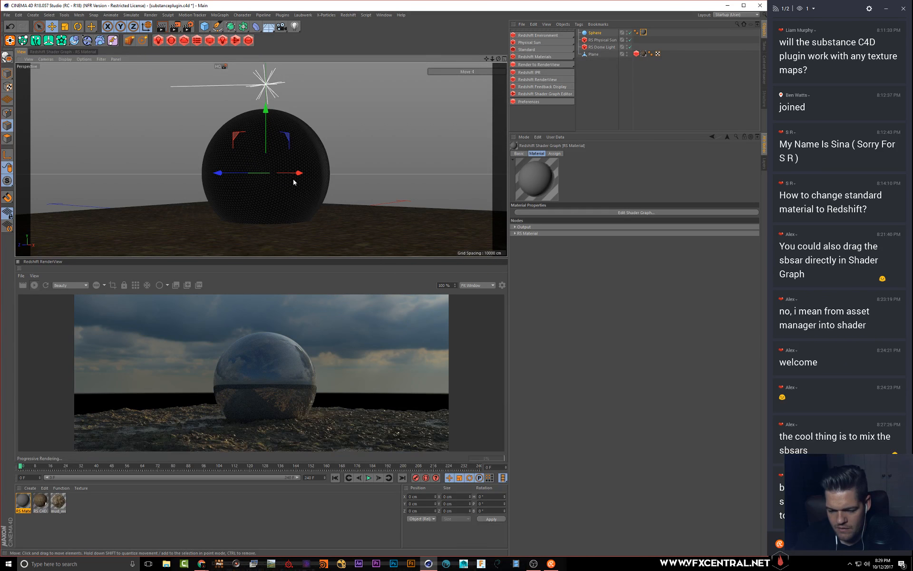
pyautogui.moveTo(303, 184)
pyautogui.keyDown('alt'); pyautogui.mouseDown()
pyautogui.moveTo(329, 189)
pyautogui.moveTo(315, 172)
pyautogui.moveTo(305, 187)
pyautogui.mouseUp(); pyautogui.keyUp('alt')
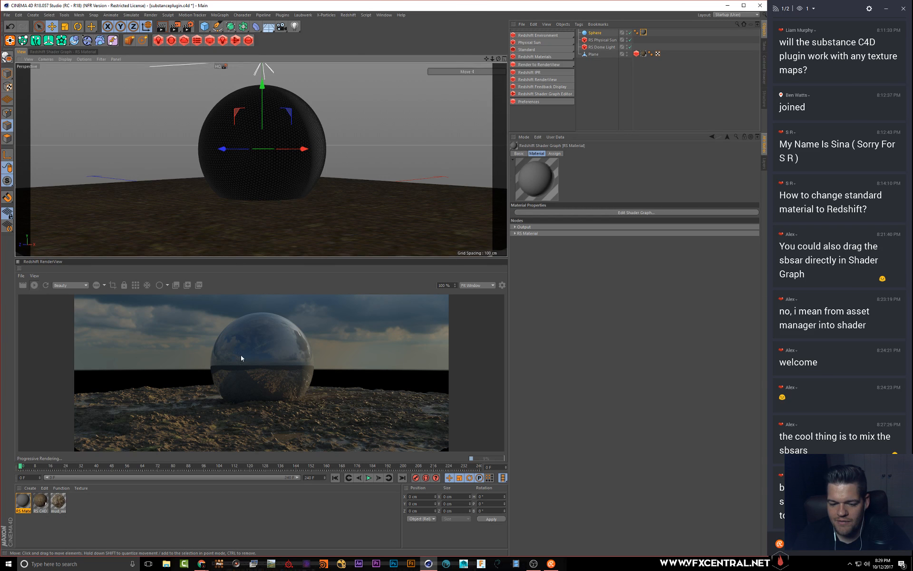
pyautogui.keyDown('alt'); pyautogui.moveTo(289, 126); pyautogui.dragTo(342, 127); pyautogui.keyUp('alt')
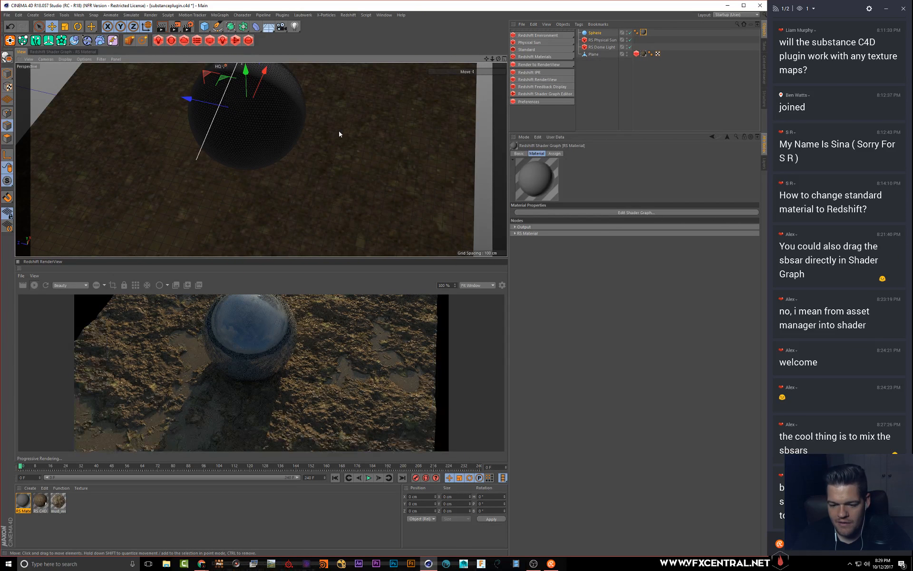
pyautogui.keyDown('alt'); pyautogui.moveTo(338, 120); pyautogui.dragTo(326, 107); pyautogui.keyUp('alt')
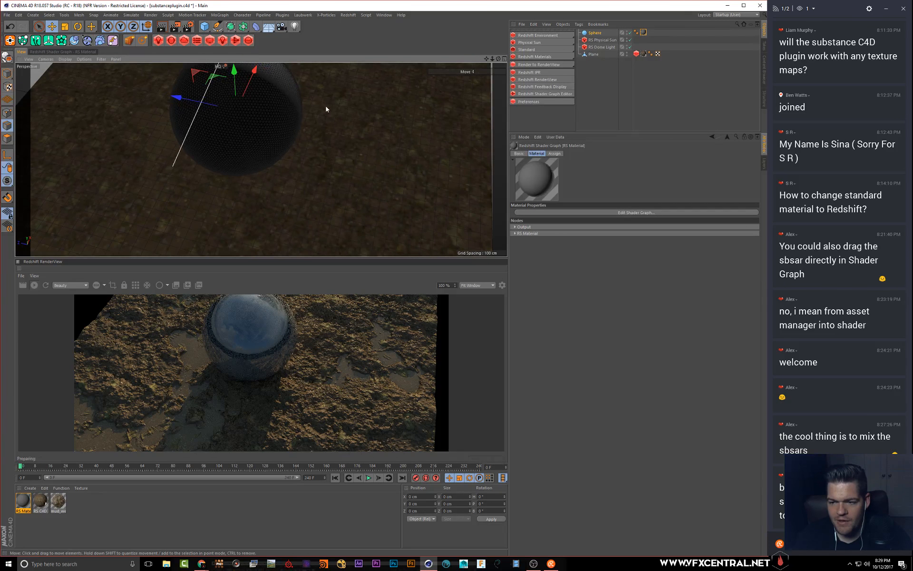
pyautogui.keyDown('alt'); pyautogui.moveTo(318, 164); pyautogui.dragTo(282, 168); pyautogui.keyUp('alt')
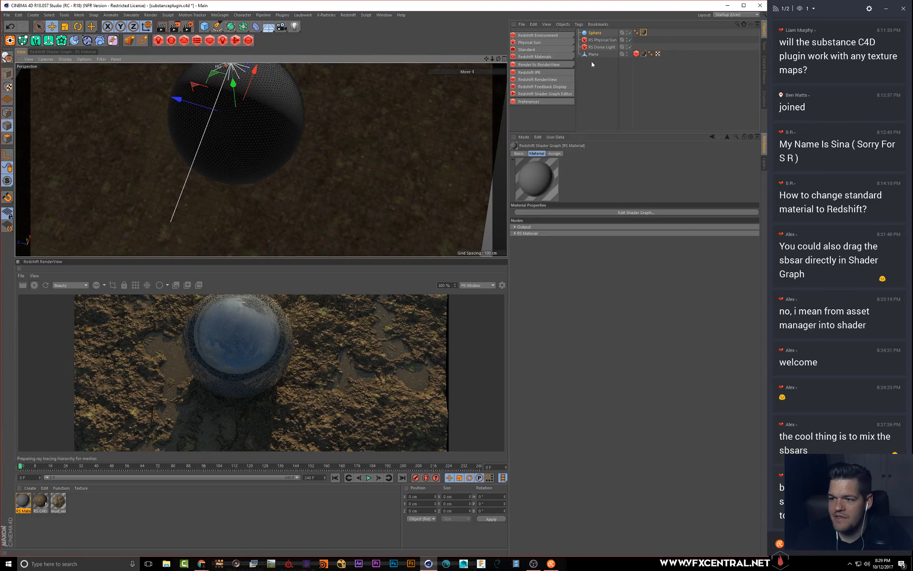
# - Scale the sphere down uniformly to slightly less than half its size
pyautogui.click(246, 111)
pyautogui.press('t')
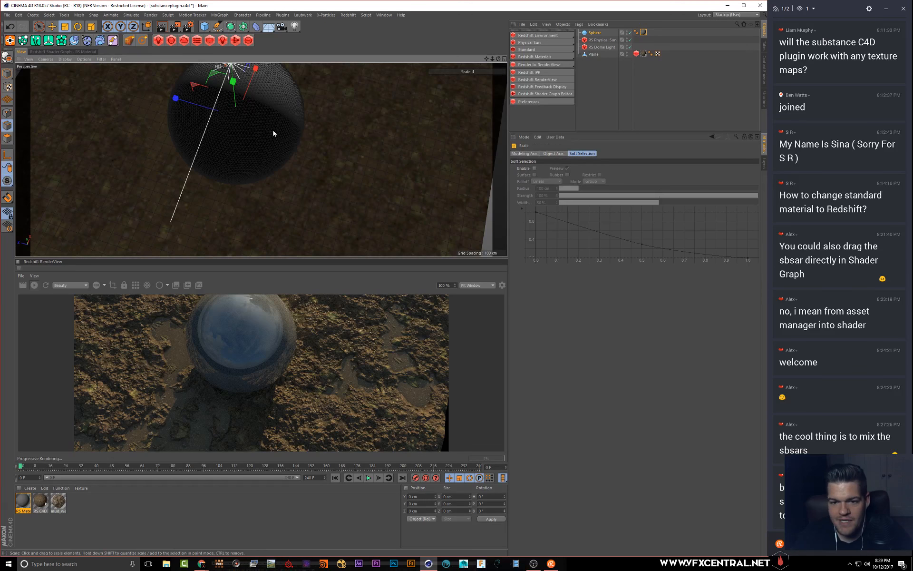
pyautogui.moveTo(273, 135); pyautogui.dragTo(131, 179)
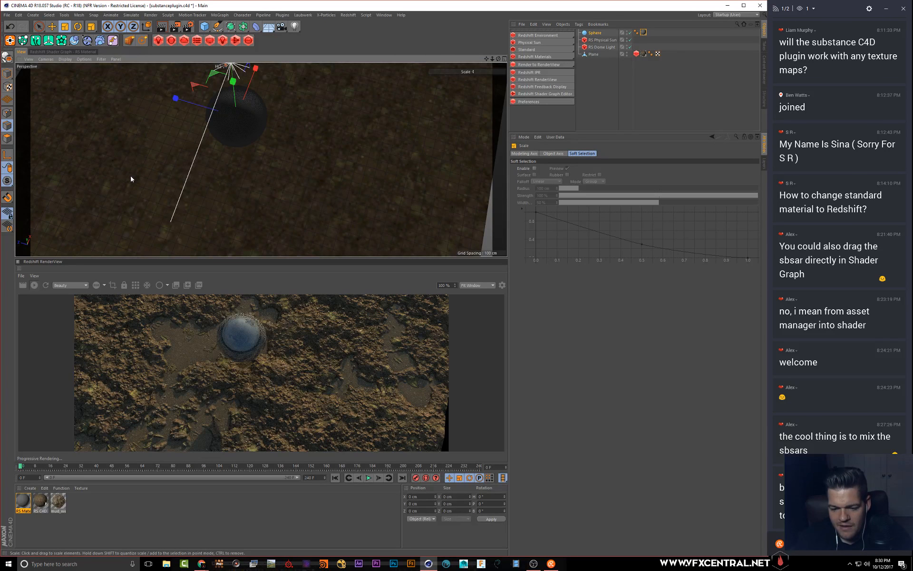
# - Lower the small sphere toward the mud and shift it along its Z axis over the puddle
pyautogui.keyDown('alt'); pyautogui.moveTo(292, 169); pyautogui.dragTo(241, 96); pyautogui.keyUp('alt')
pyautogui.press('e')
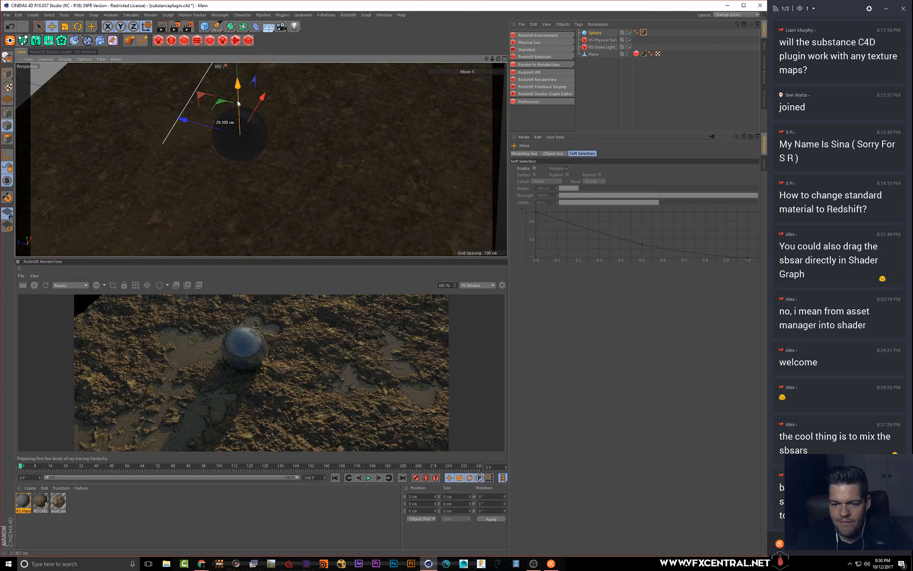
pyautogui.moveTo(316, 168)
pyautogui.keyDown('alt'); pyautogui.mouseDown()
pyautogui.moveTo(301, 154)
pyautogui.moveTo(266, 153)
pyautogui.moveTo(320, 147)
pyautogui.moveTo(324, 160)
pyautogui.mouseUp(); pyautogui.keyUp('alt')
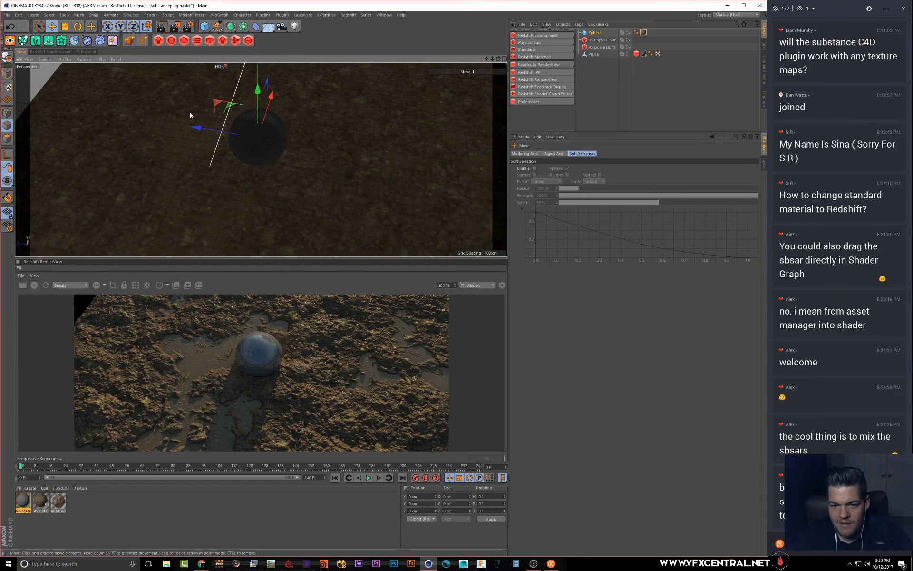
pyautogui.moveTo(189, 112); pyautogui.dragTo(173, 137)
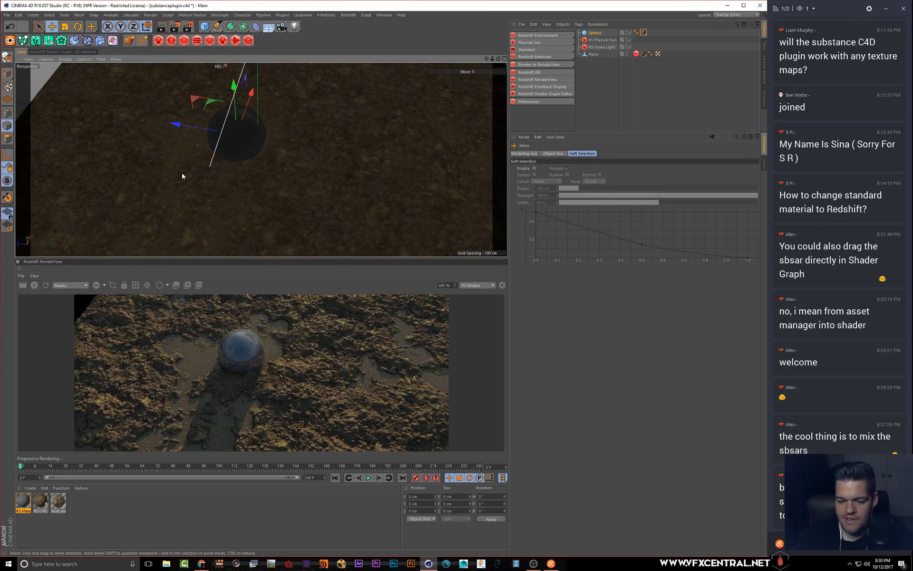
# - Check the mud around the small sphere from a wider angle and inspect the mud plane's texture tag properties
pyautogui.keyDown('alt'); pyautogui.moveTo(246, 152); pyautogui.dragTo(275, 174); pyautogui.keyUp('alt')
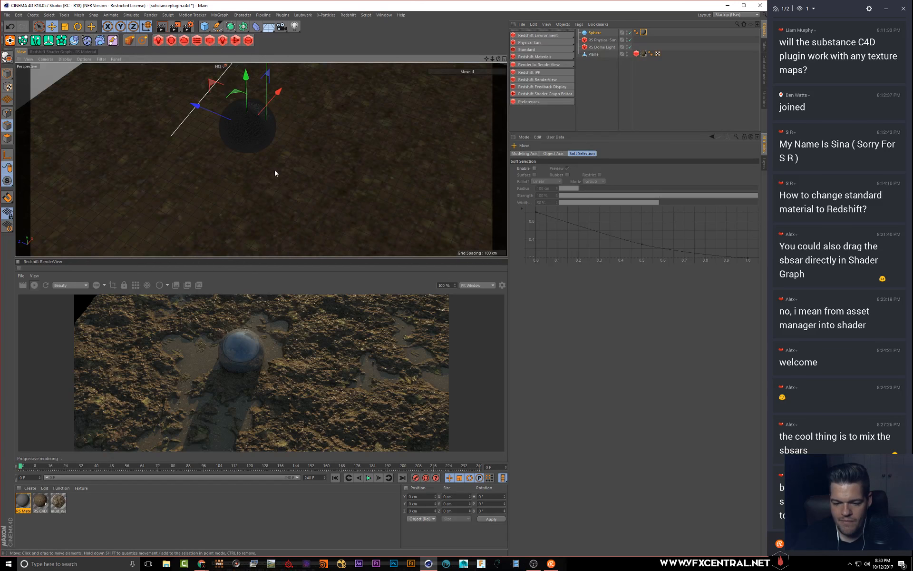
pyautogui.keyDown('alt'); pyautogui.moveTo(345, 149); pyautogui.dragTo(341, 134); pyautogui.keyUp('alt')
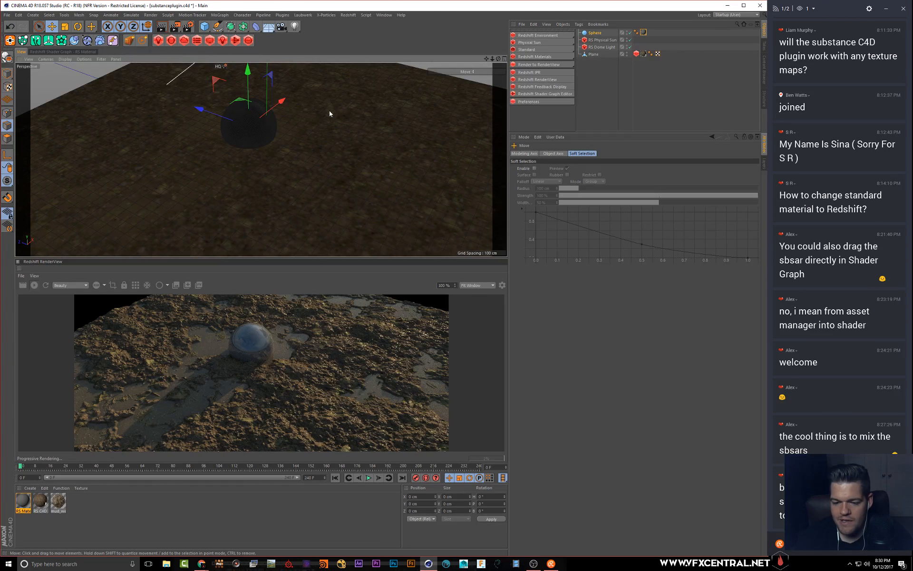
pyautogui.keyDown('alt'); pyautogui.moveTo(328, 113); pyautogui.dragTo(284, 132); pyautogui.keyUp('alt')
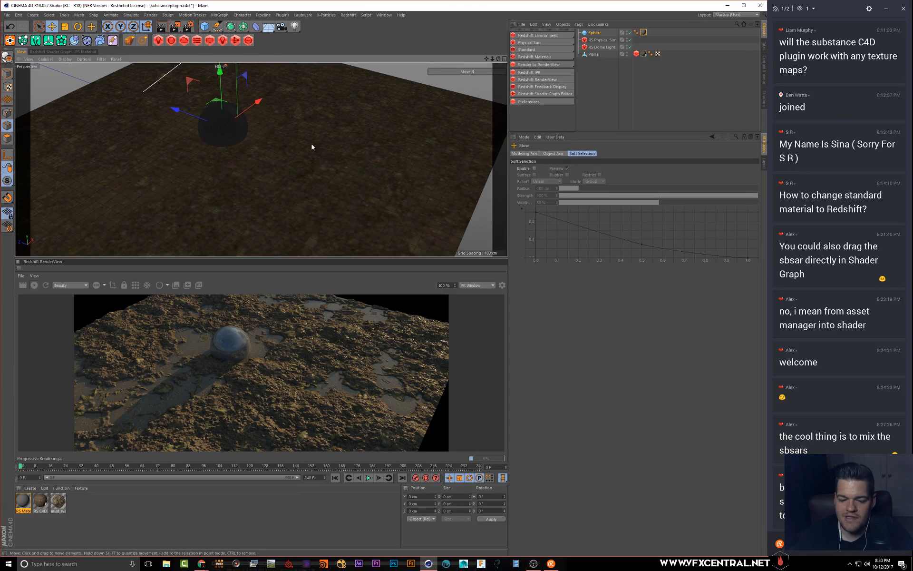
pyautogui.click(593, 54)
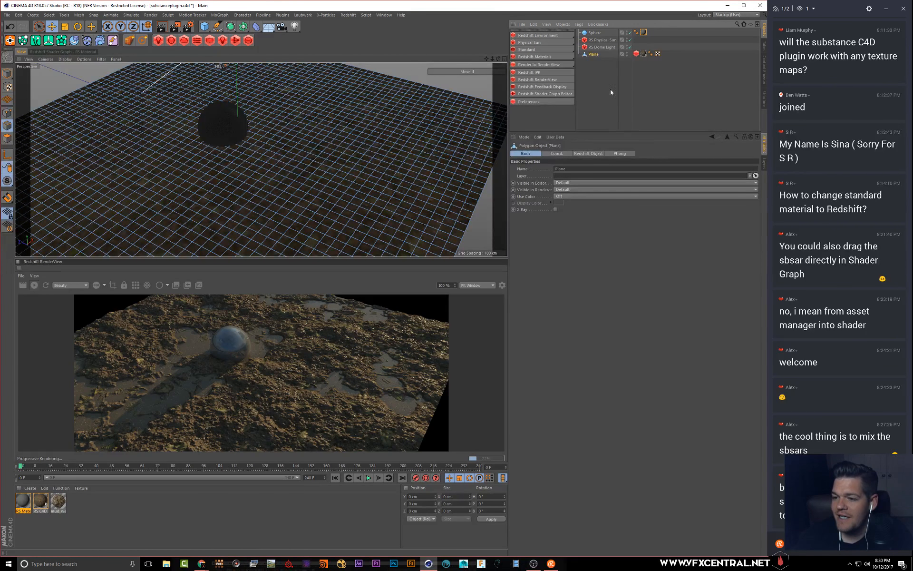
pyautogui.click(635, 53)
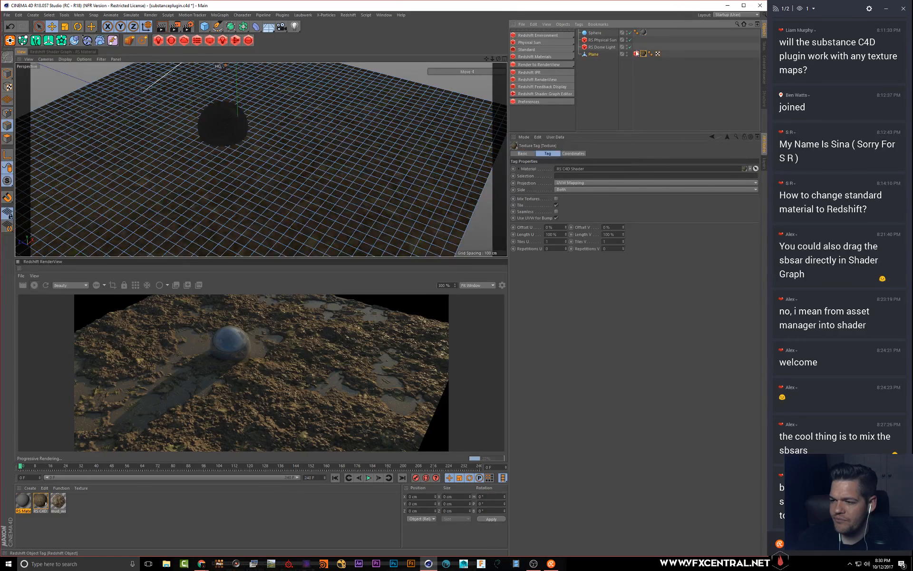
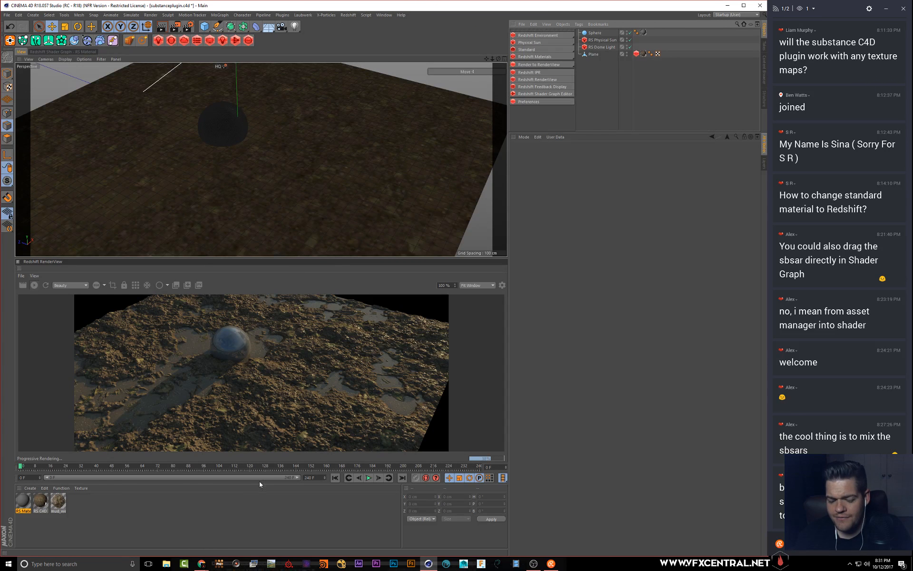
# - Switch to OBS and move its window up so the whole window with the streaming controls fits on the screen
pyautogui.click(534, 563)
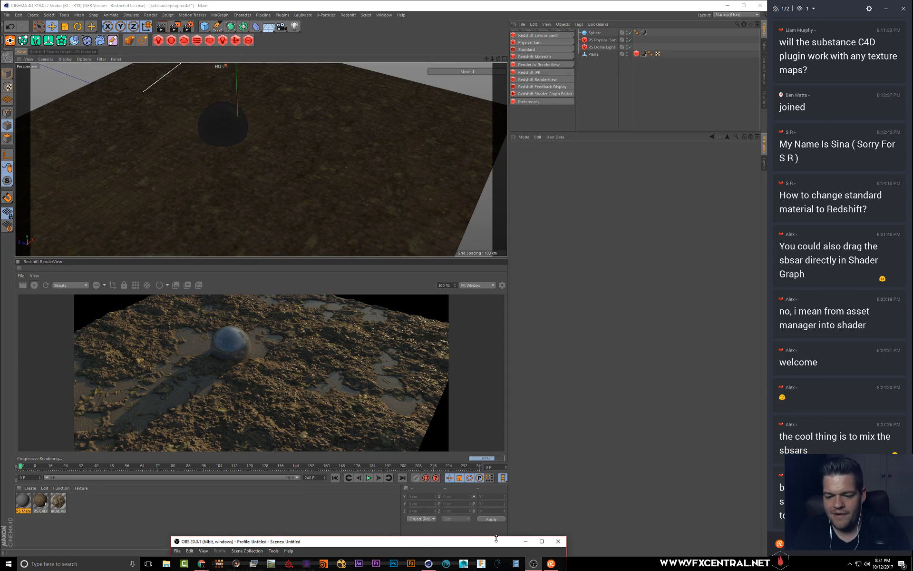
pyautogui.moveTo(533, 564)
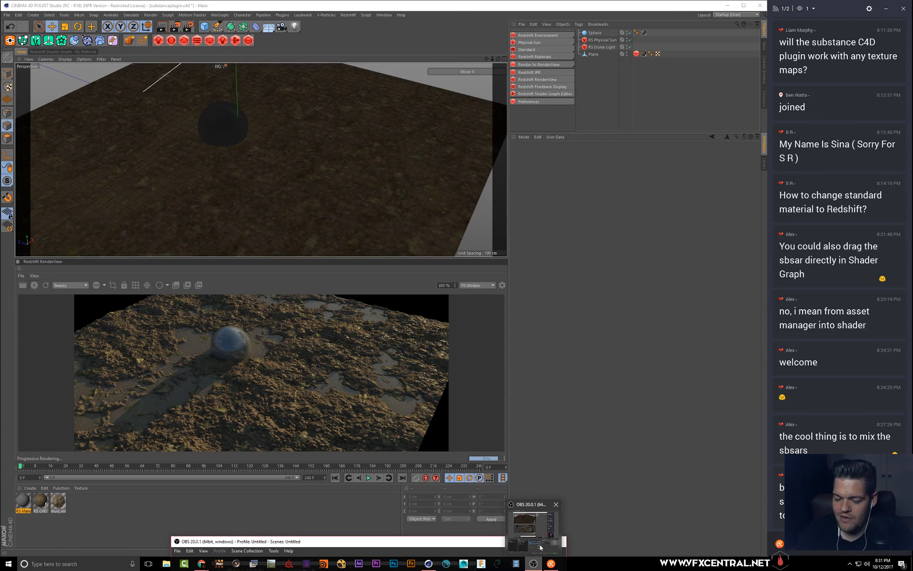
pyautogui.click(522, 511)
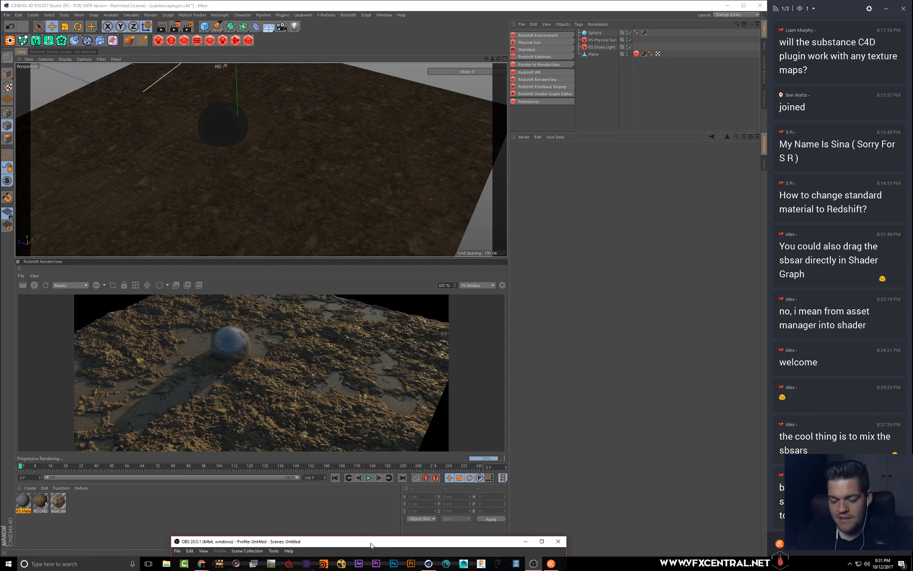
pyautogui.moveTo(371, 545); pyautogui.dragTo(287, 174)
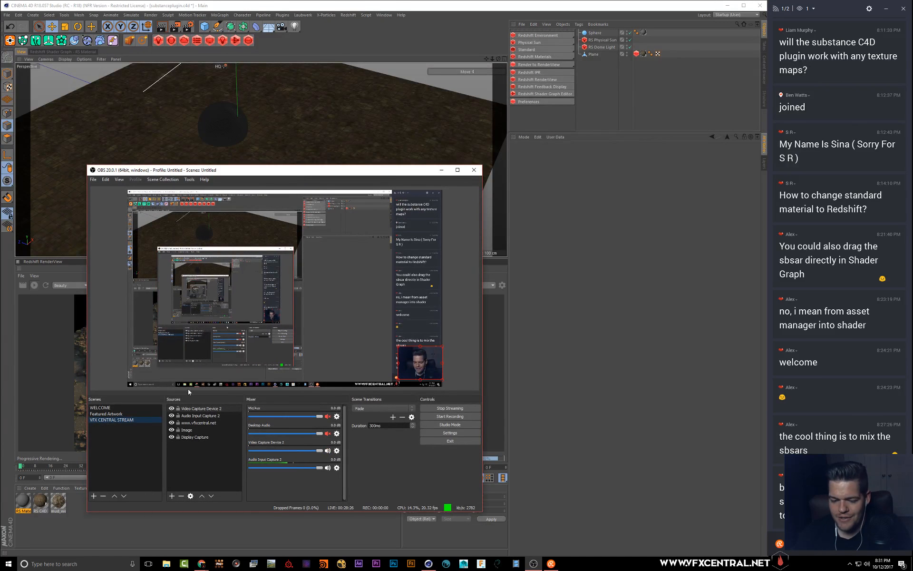
pyautogui.click(442, 417)
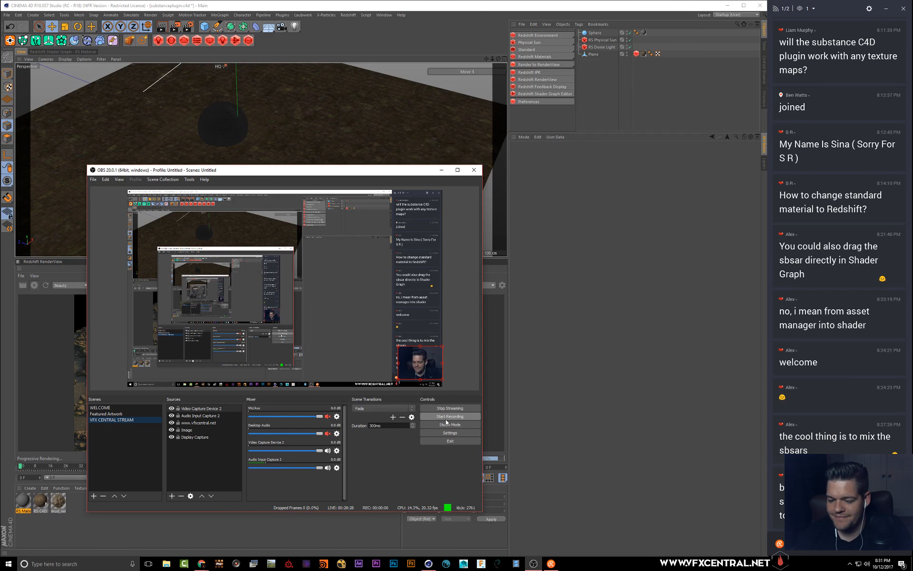